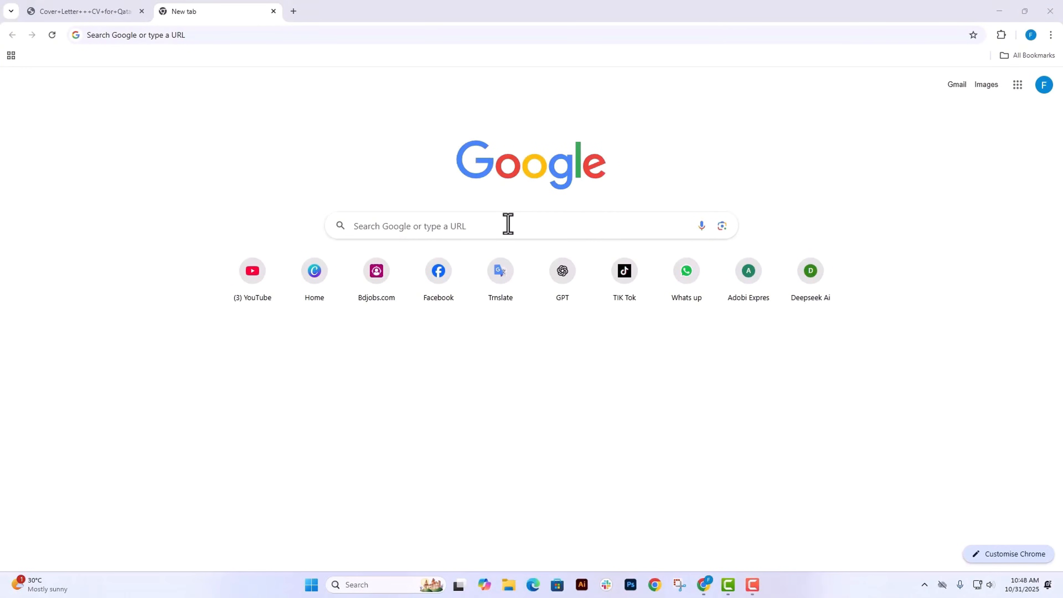
pyautogui.click(209, 36)
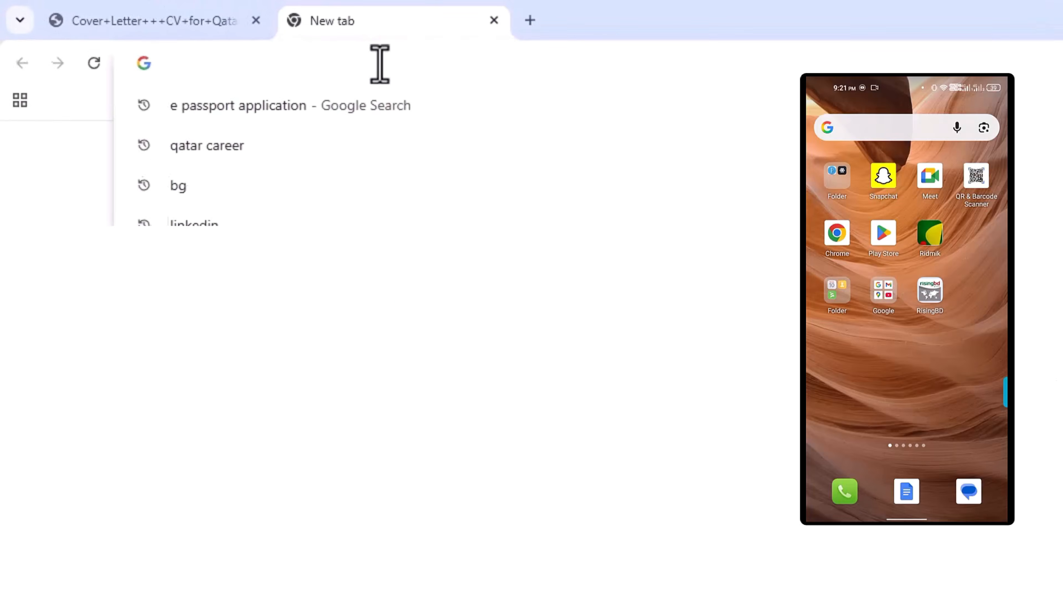
pyautogui.write('https://www.epassport.gov.bd/landing')
pyautogui.moveTo(262, 67); pyautogui.dragTo(441, 80)
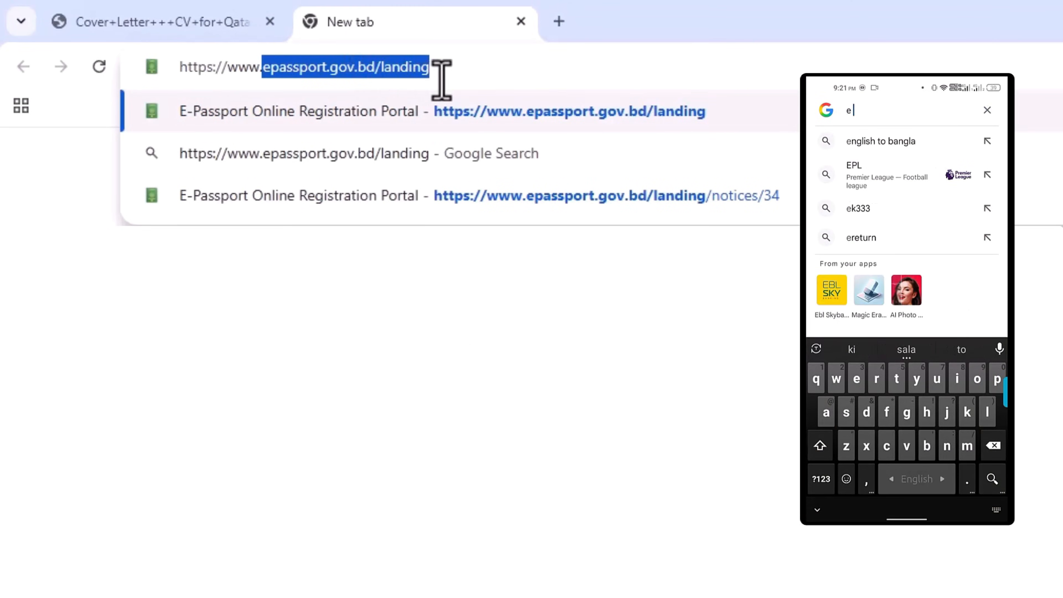
pyautogui.press('Return')
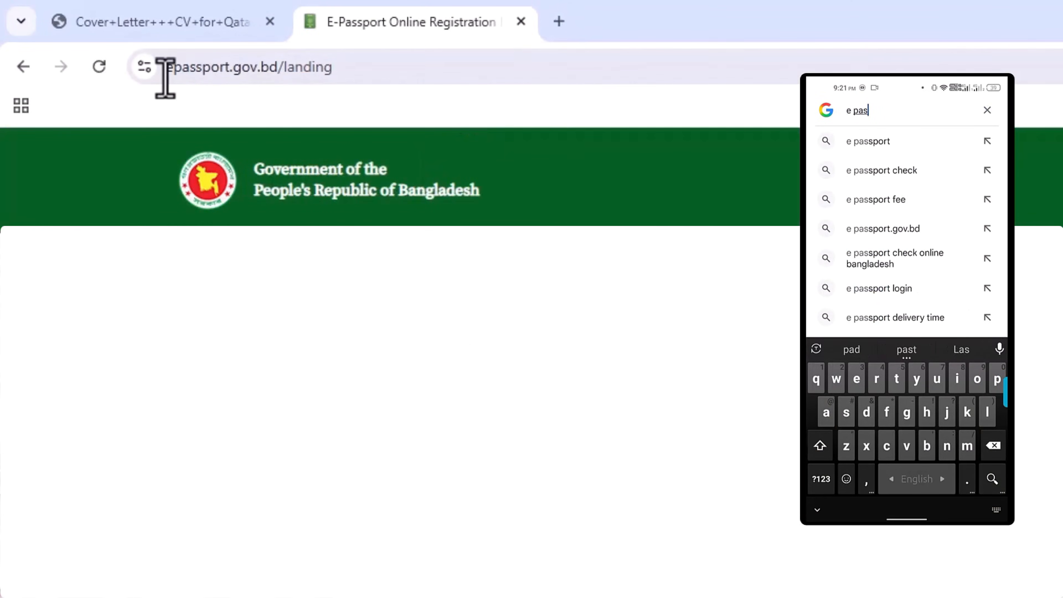
pyautogui.moveTo(166, 70); pyautogui.dragTo(354, 82)
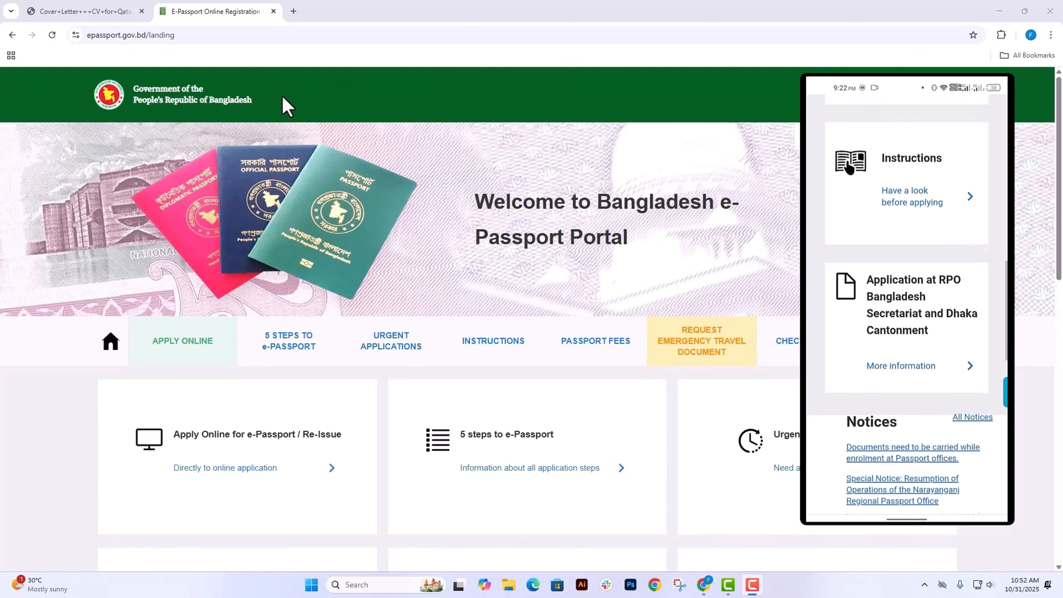
# Browse the landing page, then begin an online application via APPLY ONLINE
pyautogui.scroll(-2, 178, 247)
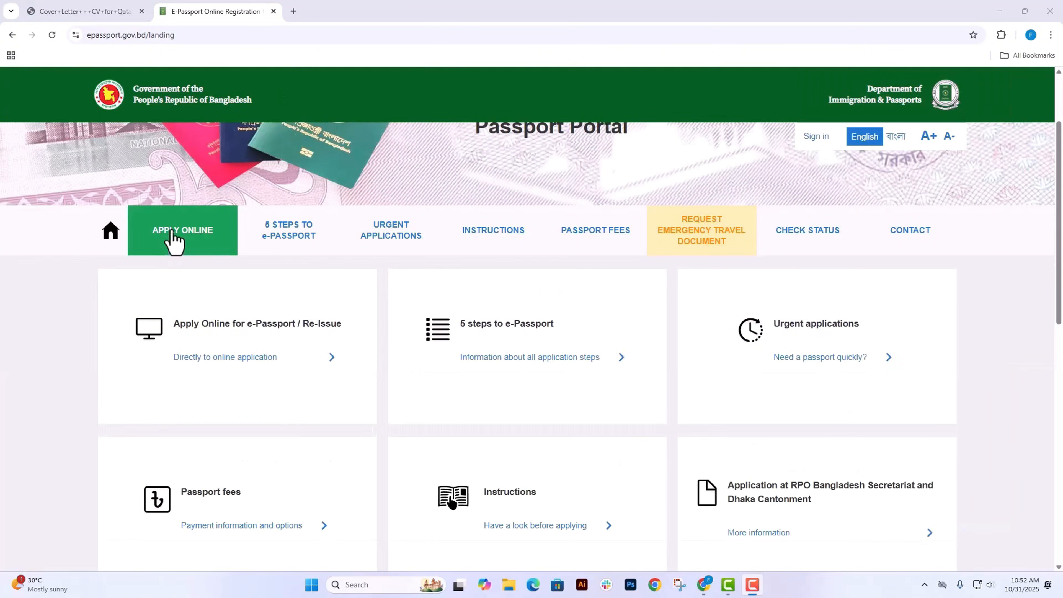
pyautogui.scroll(-1, 173, 240)
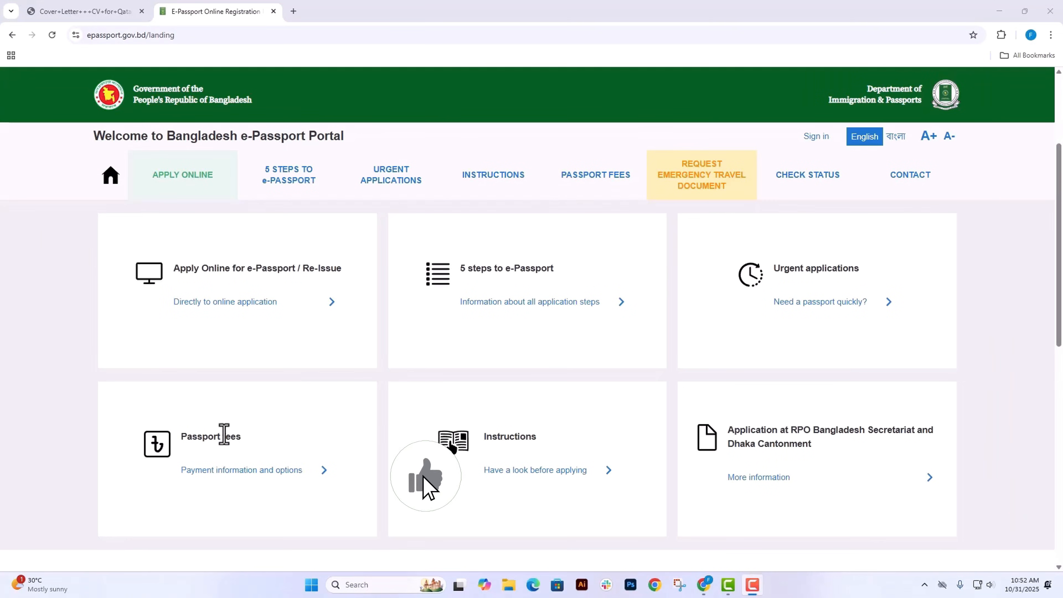
pyautogui.scroll(3, 223, 434)
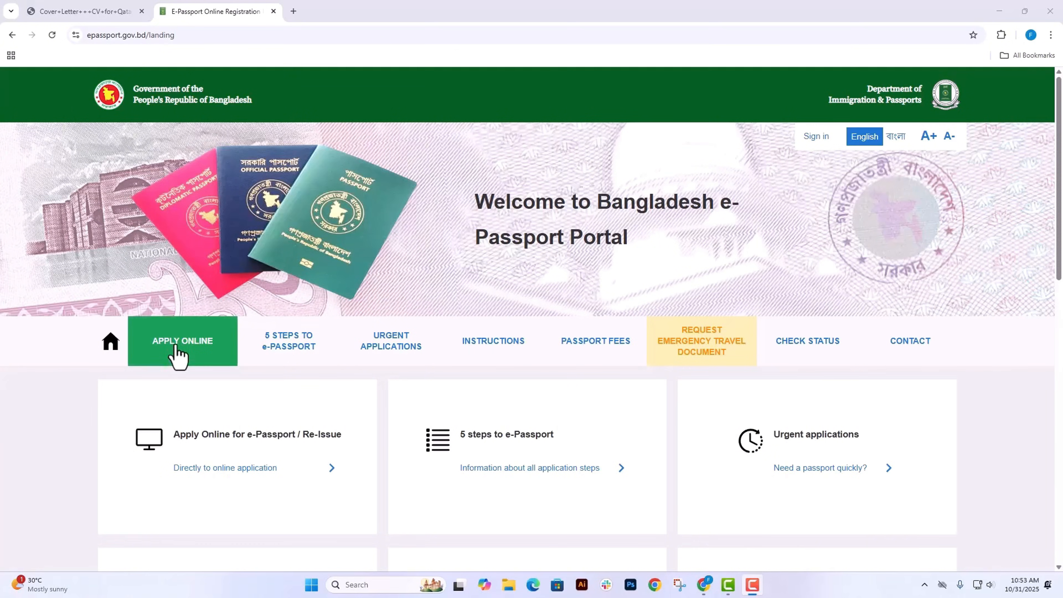
pyautogui.click(177, 357)
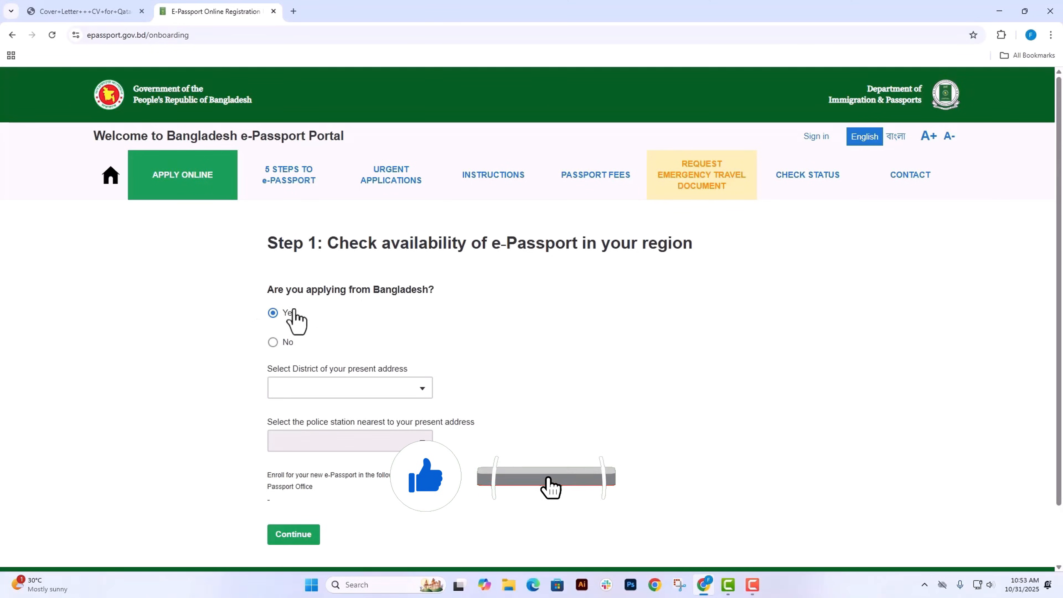
# Answer Yes to applying for the e-Passport from inside Bangladesh
pyautogui.click(274, 314)
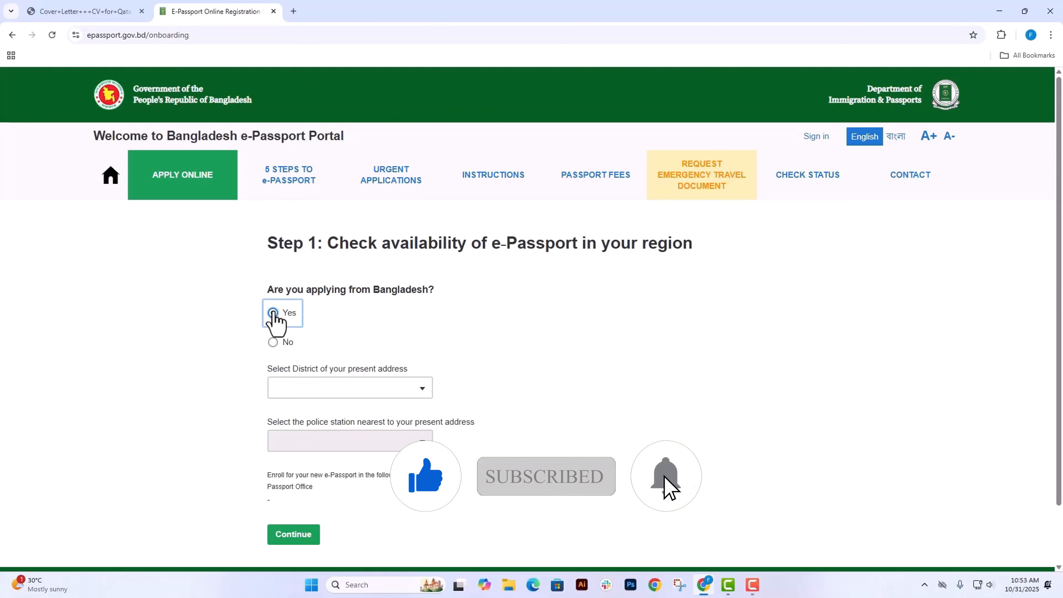
pyautogui.click(273, 342)
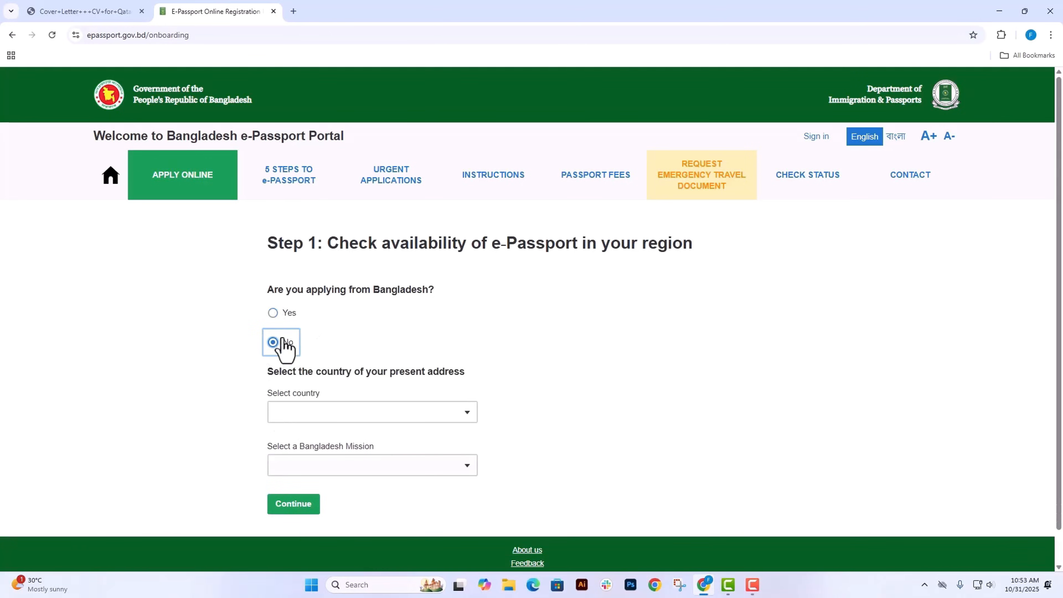
pyautogui.click(273, 313)
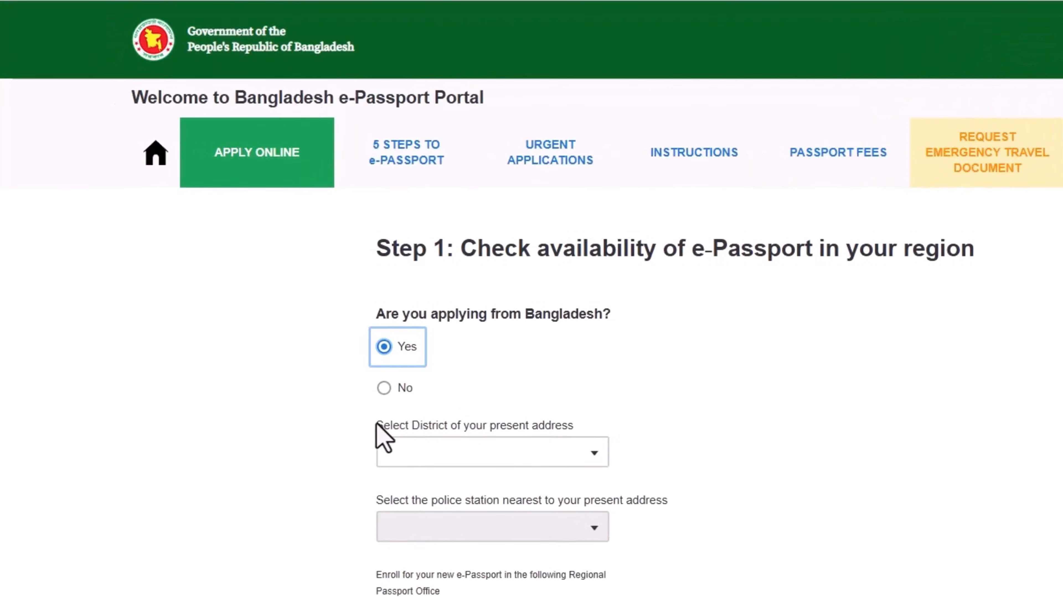
# Choose DHAKA as the present-address district
pyautogui.moveTo(375, 427); pyautogui.dragTo(593, 427)
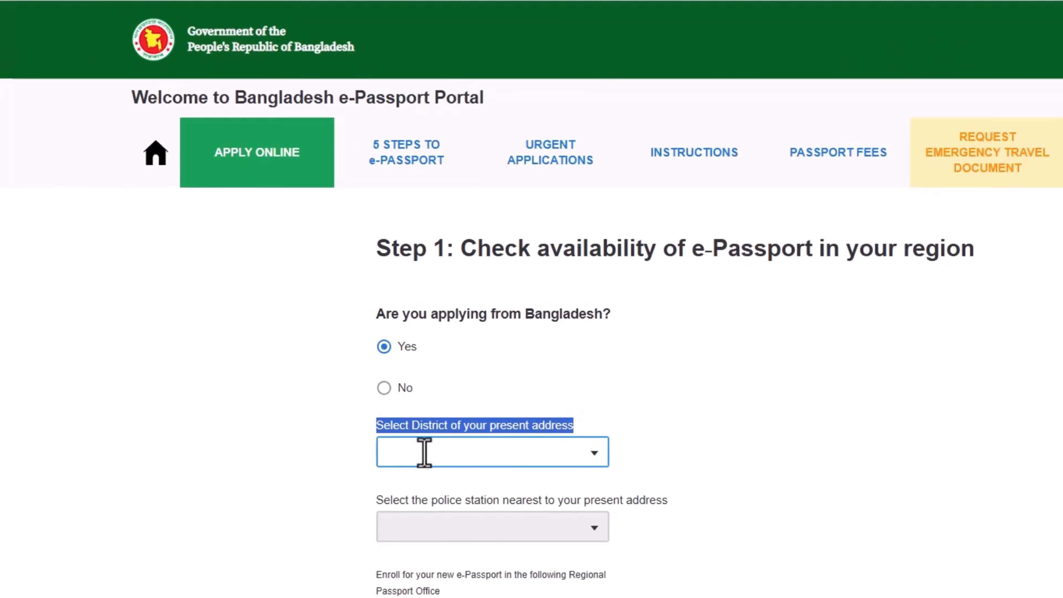
pyautogui.click(400, 454)
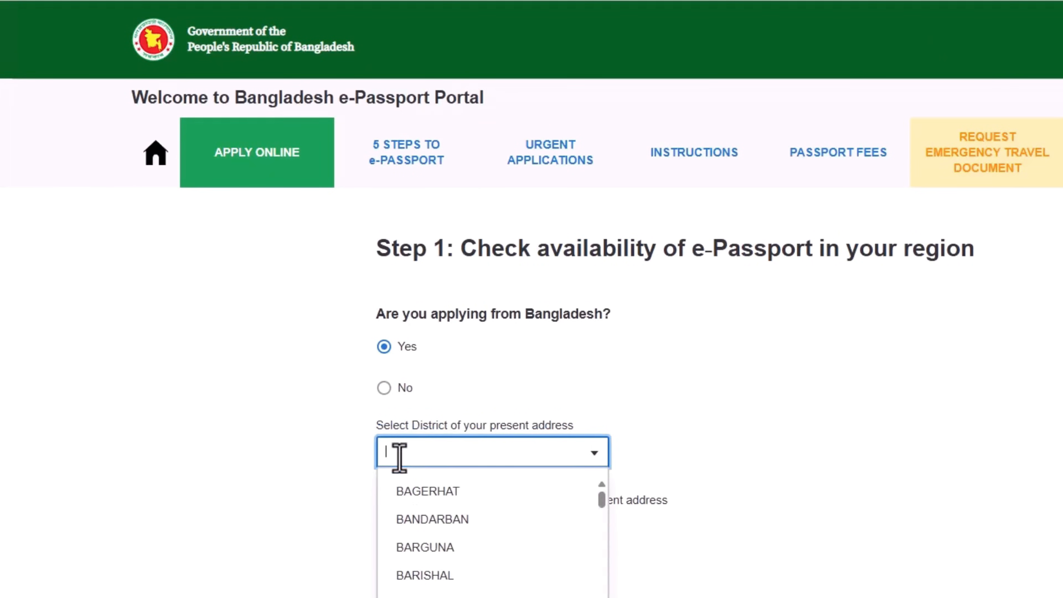
pyautogui.scroll(-5, 450, 565)
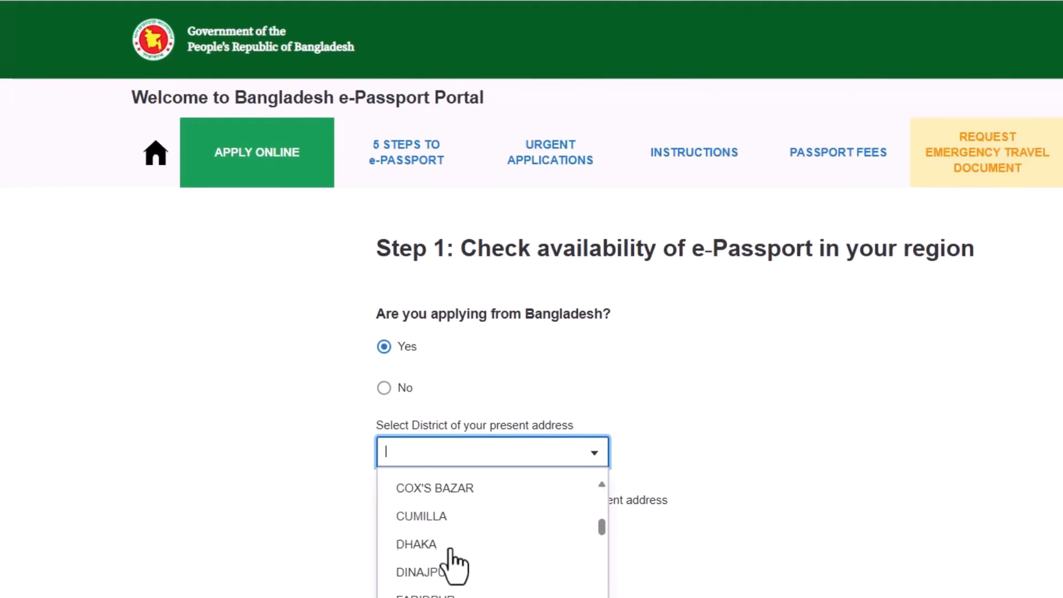
pyautogui.click(442, 539)
# Select UTTARA WEST as the nearest police station
pyautogui.click(453, 439)
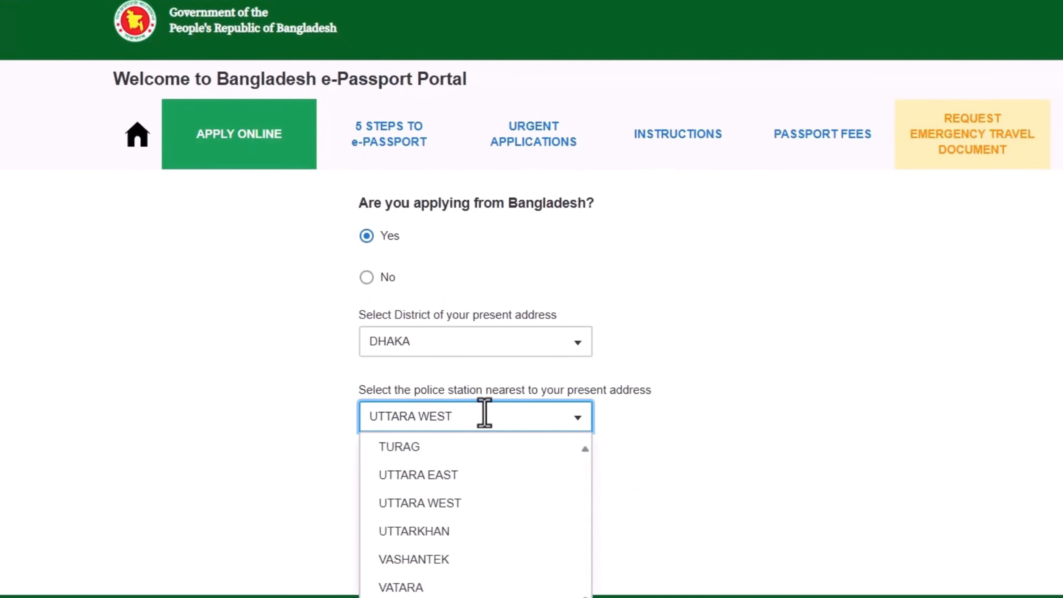
pyautogui.moveTo(366, 392); pyautogui.dragTo(639, 402)
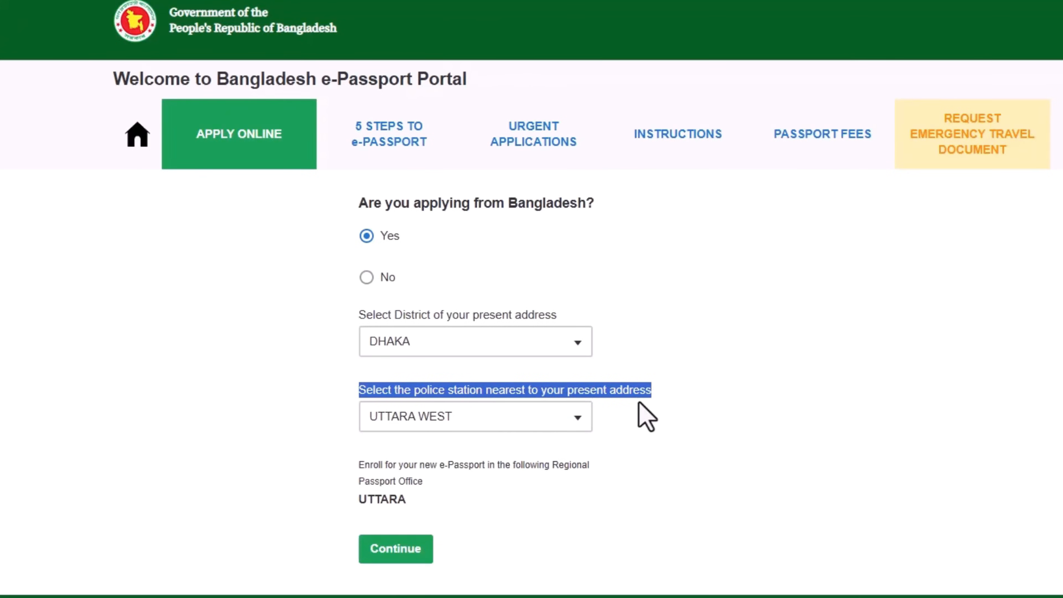
pyautogui.click(520, 426)
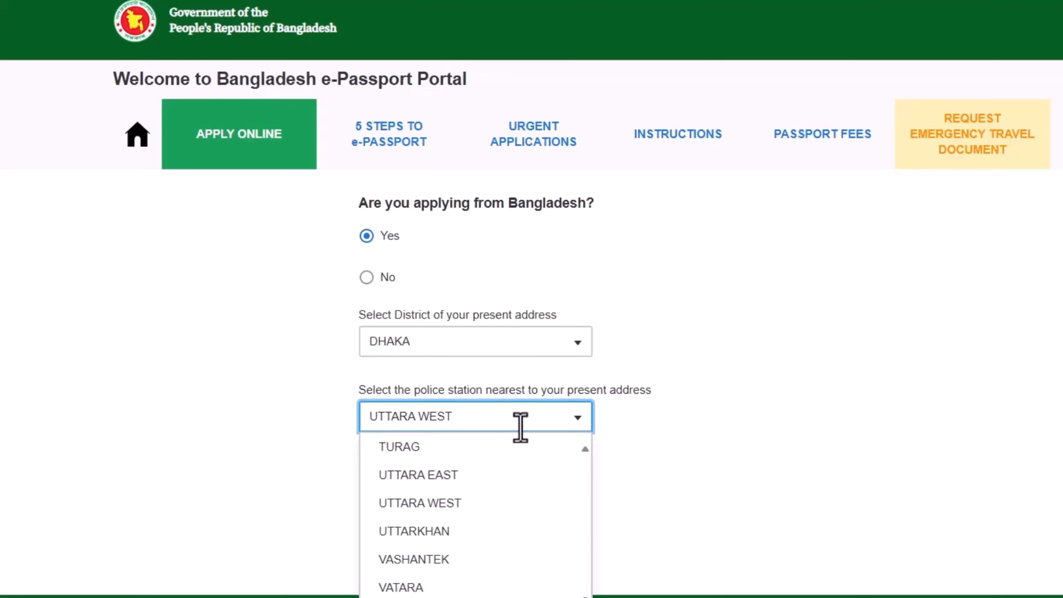
pyautogui.click(443, 506)
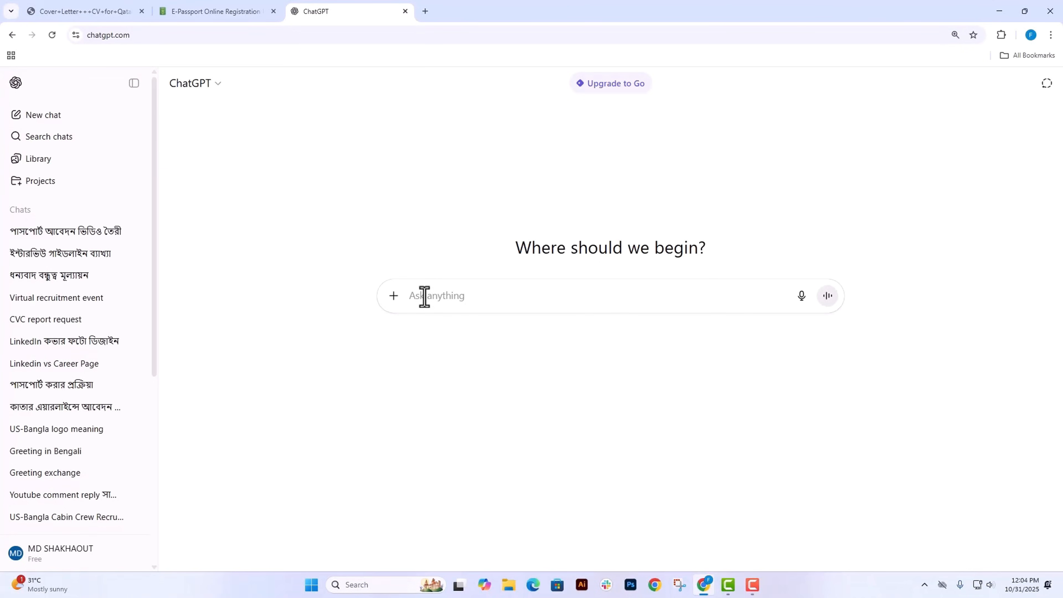
# Ask ChatGPT, in Bengali, for Uttara Sector 11's nearest police station; it answers Uttara West
pyautogui.write('আমার বর্তমান ঠিকানা ঢাকা উ')
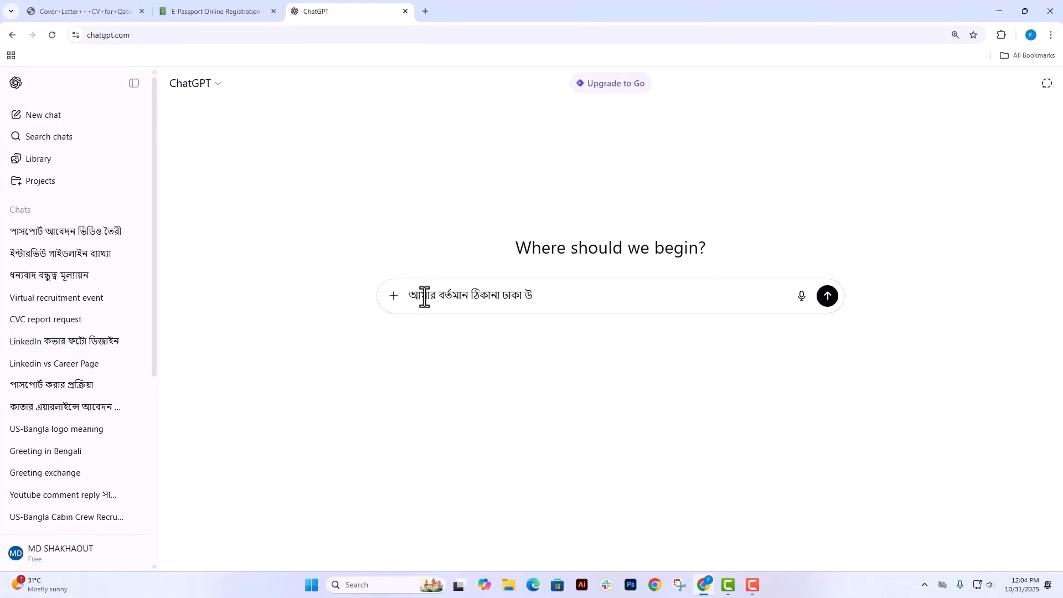
pyautogui.write('ত্তরা ১১ নাম্বার সেক্টর তাহলে আমার nearest')
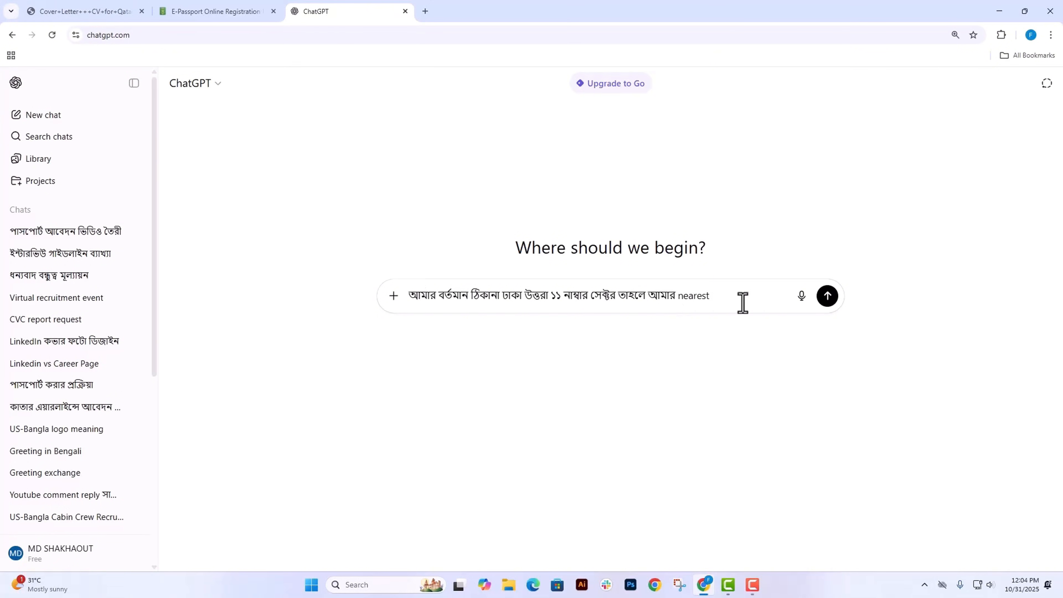
pyautogui.write(' police station কি হবে')
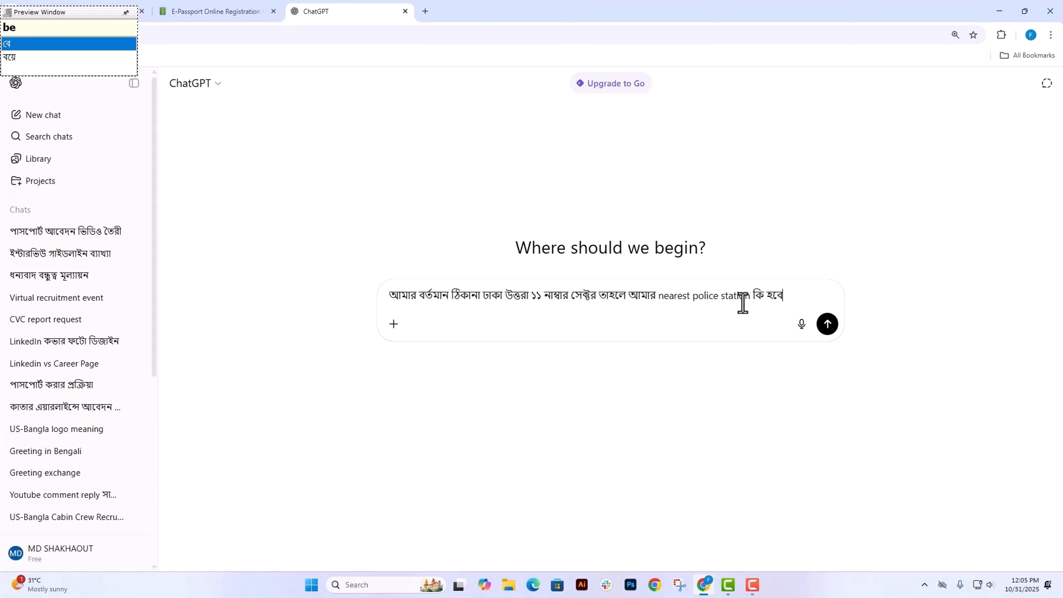
pyautogui.press('Return')
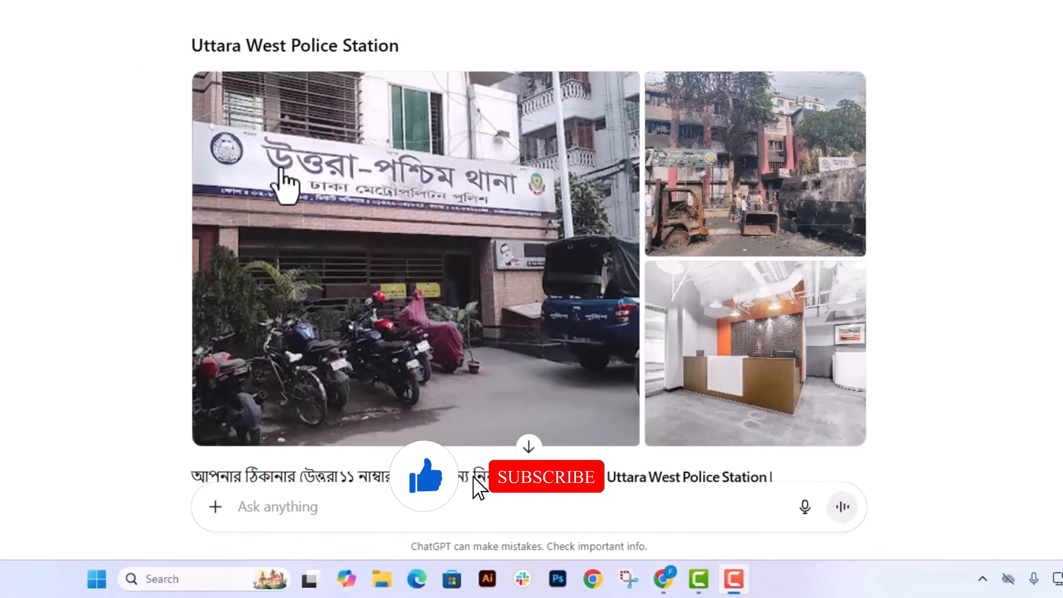
pyautogui.scroll(-3, 475, 67)
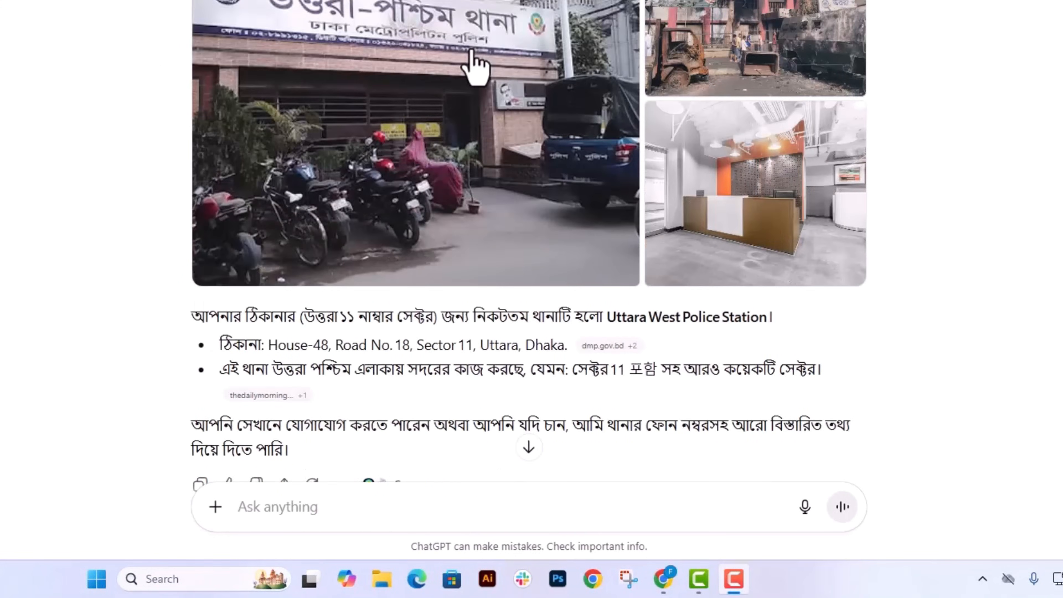
pyautogui.moveTo(606, 317); pyautogui.dragTo(786, 324)
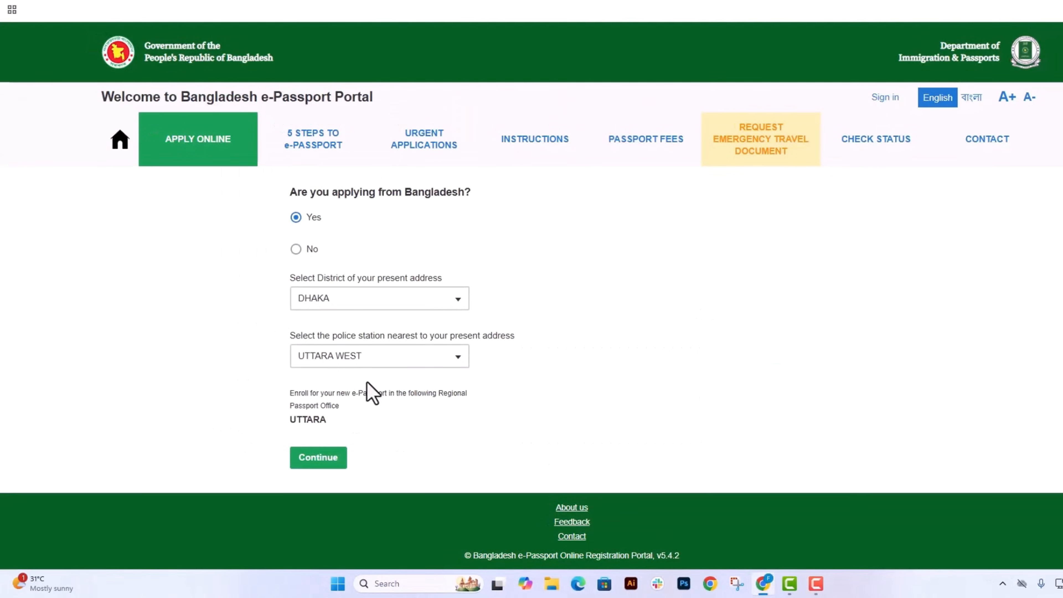
# Enter the applicant's e-mail address on Step 2, pass hCaptcha and continue
pyautogui.click(317, 460)
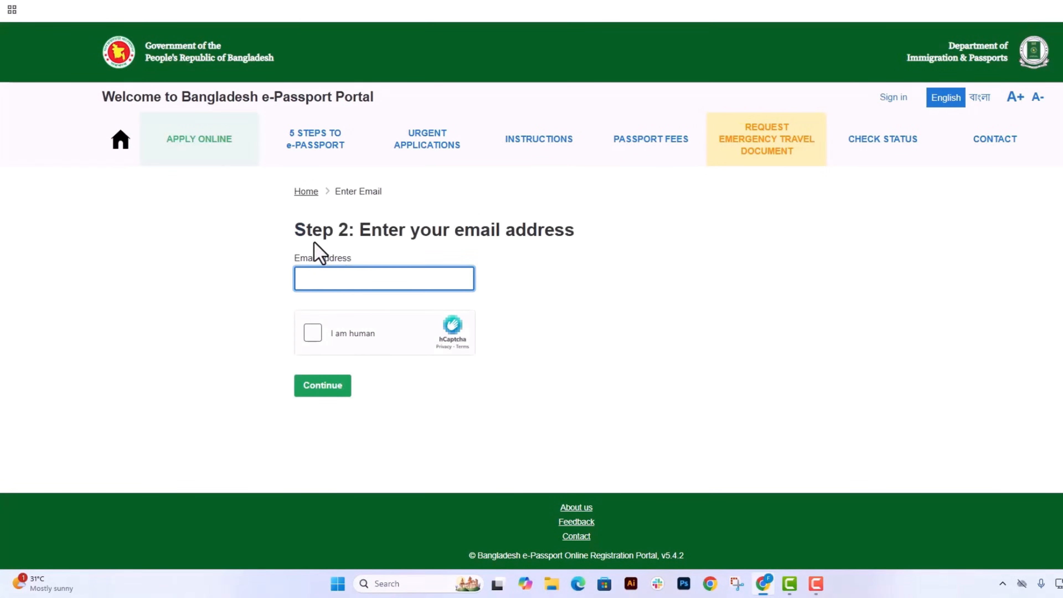
pyautogui.moveTo(295, 232); pyautogui.dragTo(563, 240)
pyautogui.click(325, 279)
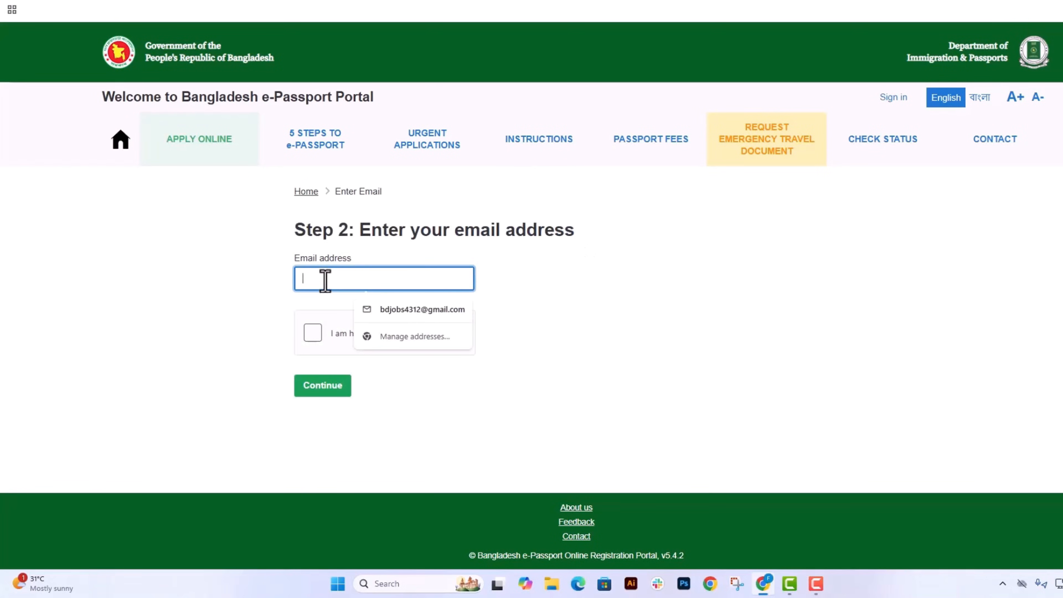
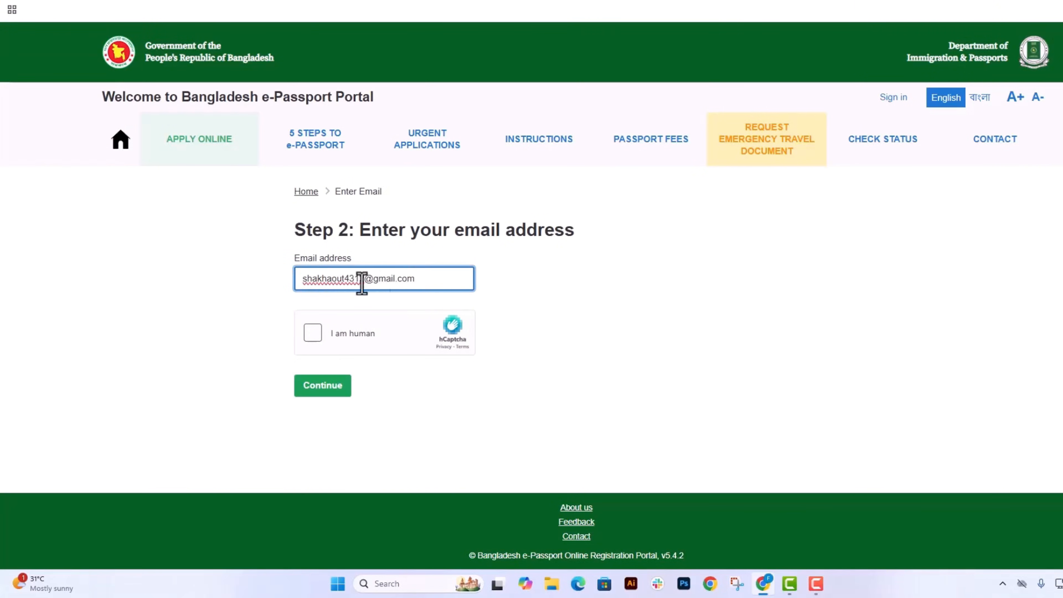
pyautogui.click(309, 335)
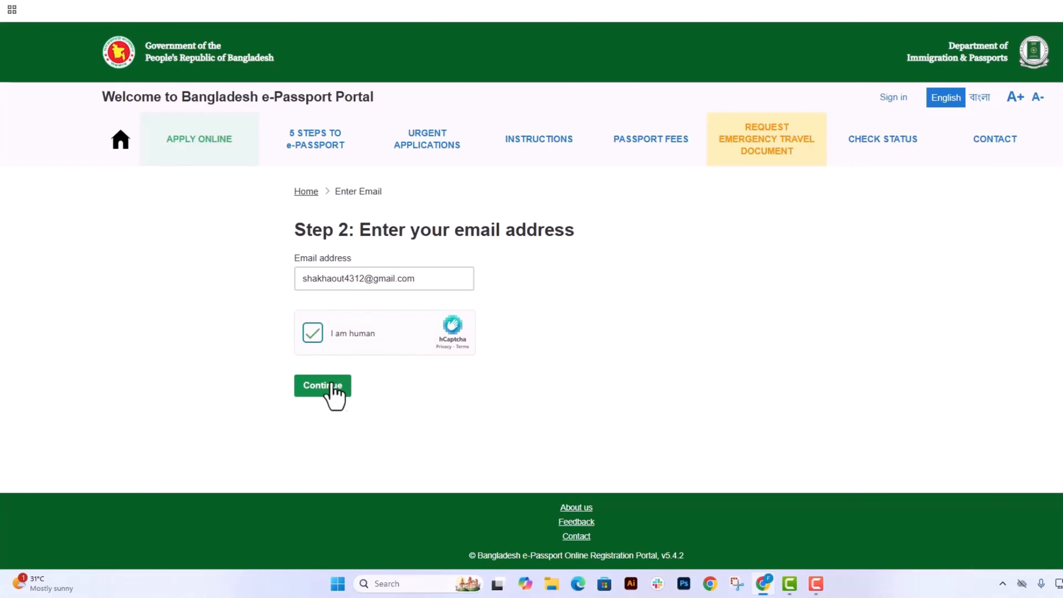
pyautogui.click(322, 386)
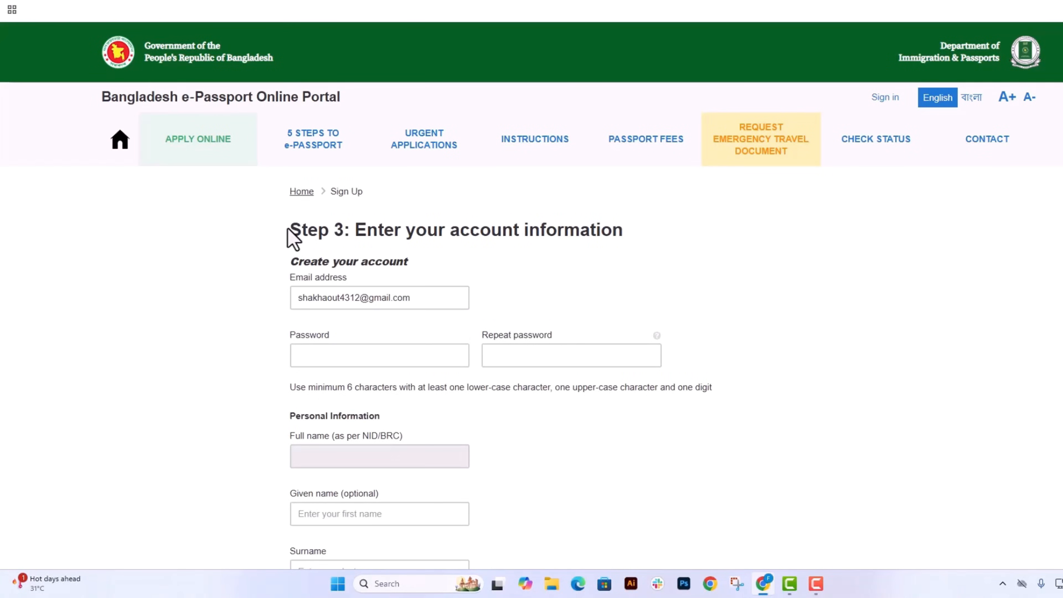
# Enter the account password and repeat it to confirm
pyautogui.moveTo(353, 231); pyautogui.dragTo(642, 256)
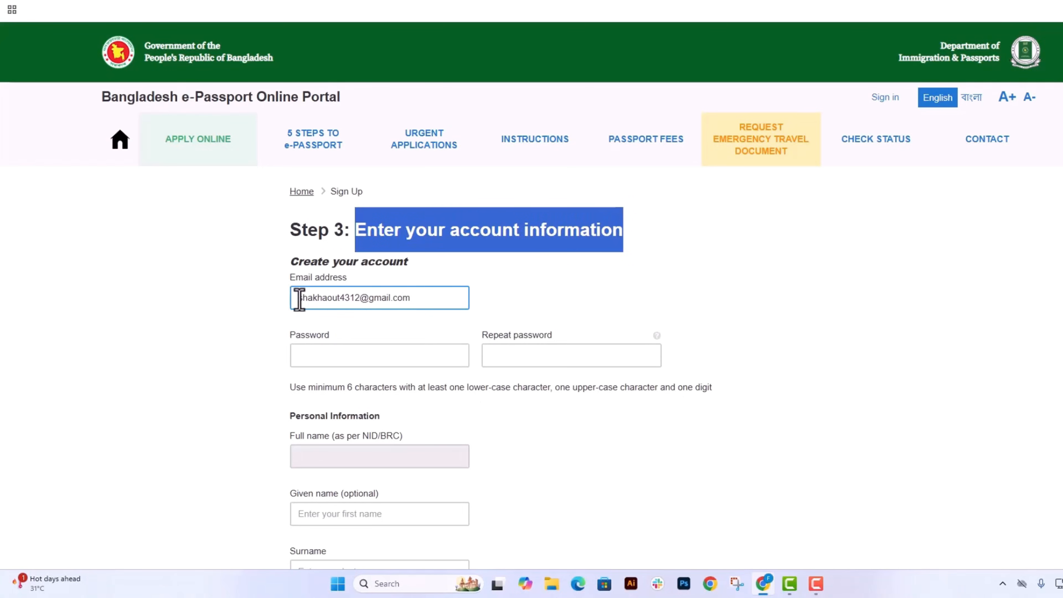
pyautogui.scroll(-1, 451, 304)
pyautogui.click(311, 305)
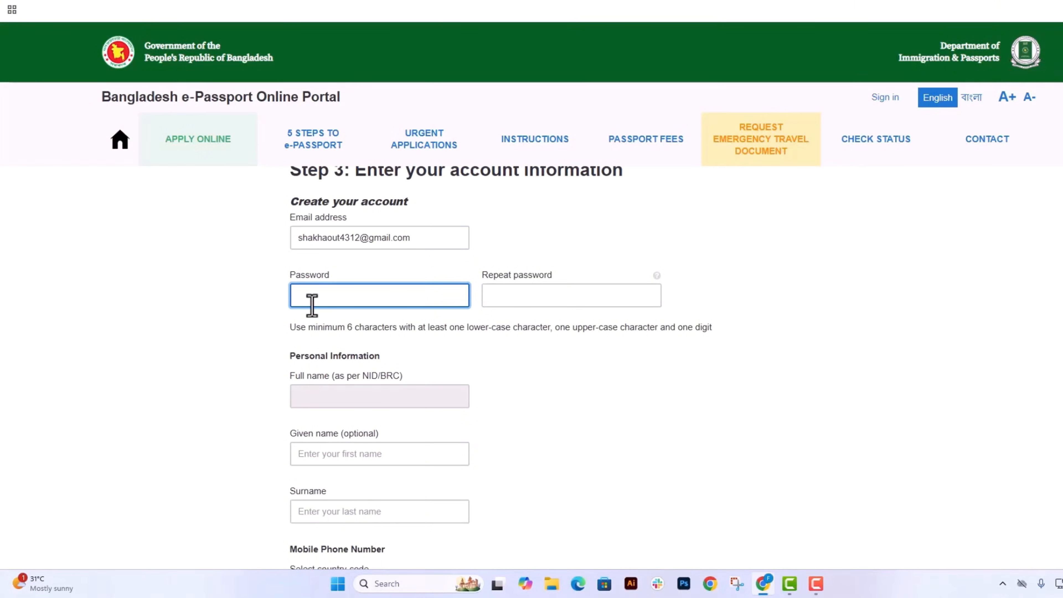
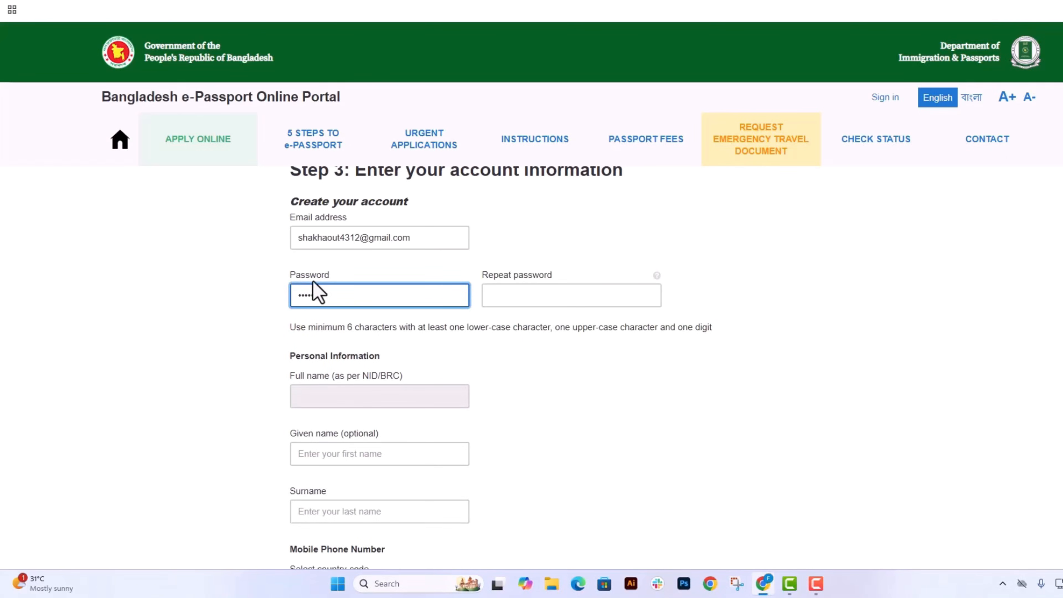
pyautogui.click(499, 295)
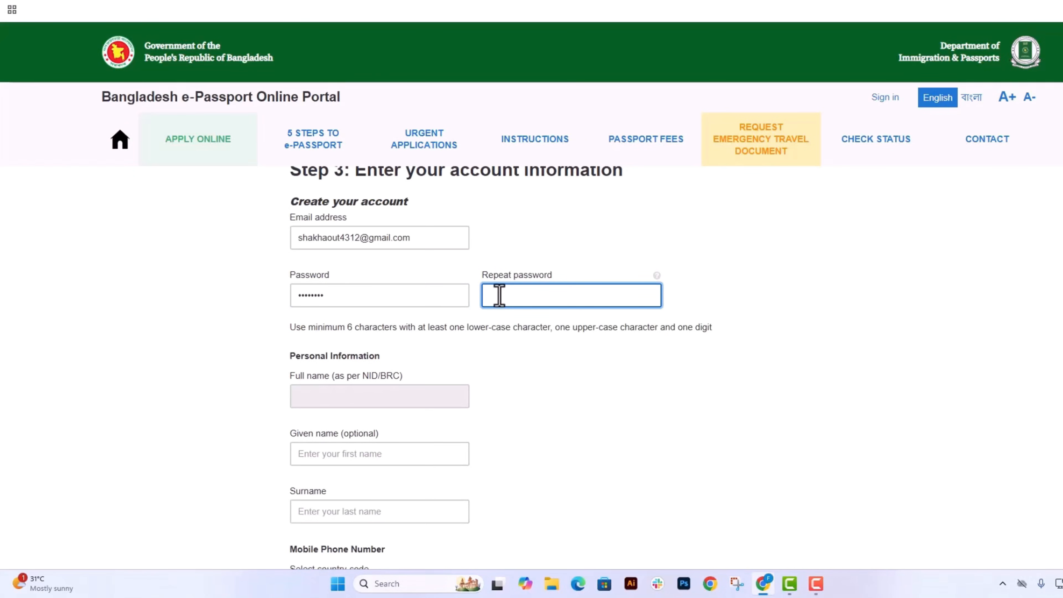
pyautogui.write('••••••••')
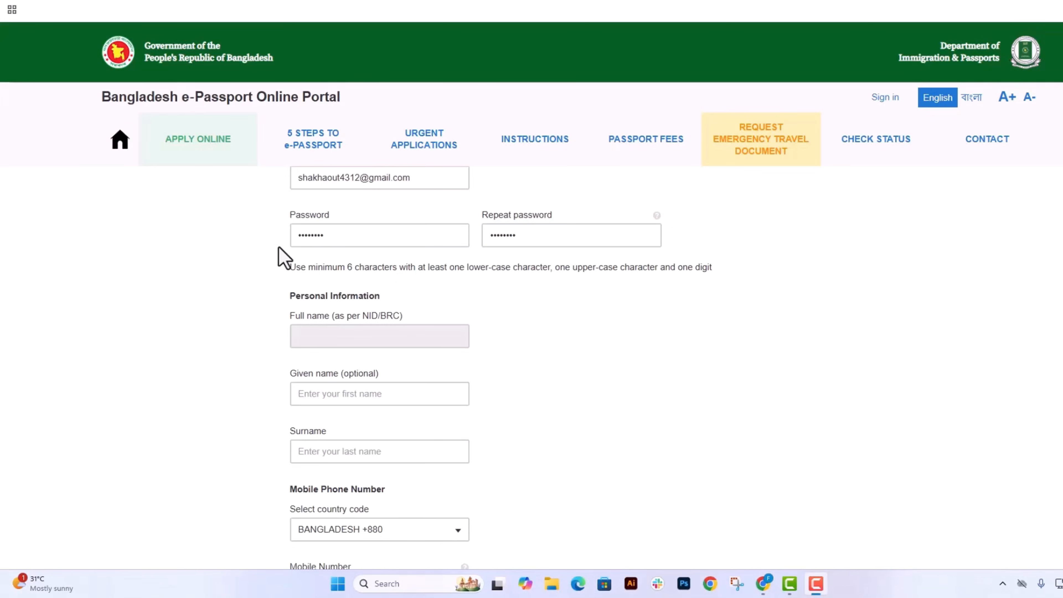
# Fill in the applicant's given name and surname
pyautogui.scroll(-3, 285, 257)
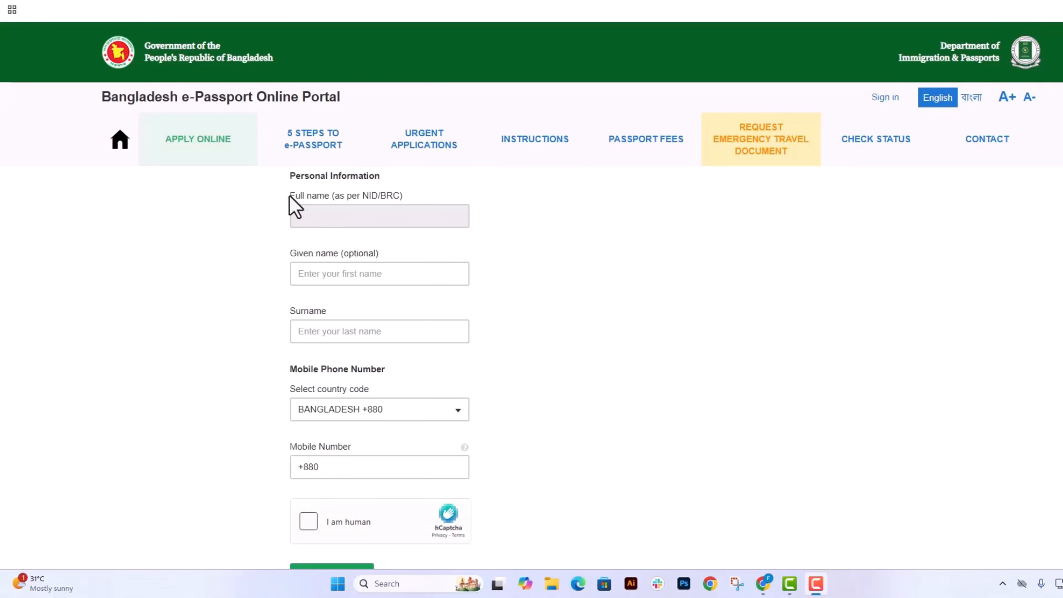
pyautogui.moveTo(289, 195); pyautogui.dragTo(405, 205)
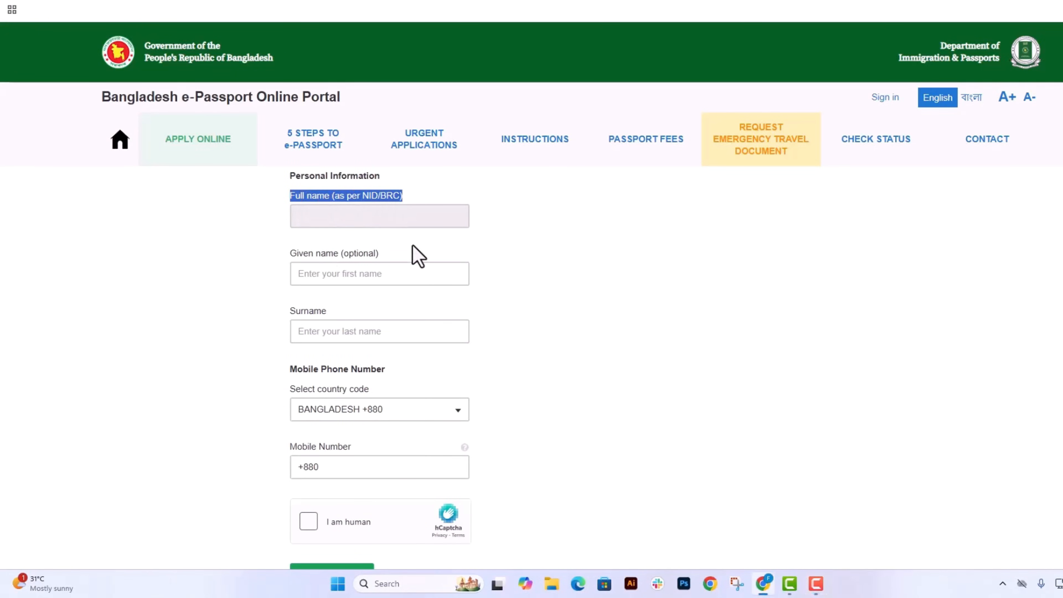
pyautogui.scroll(3, 434, 294)
pyautogui.click(382, 340)
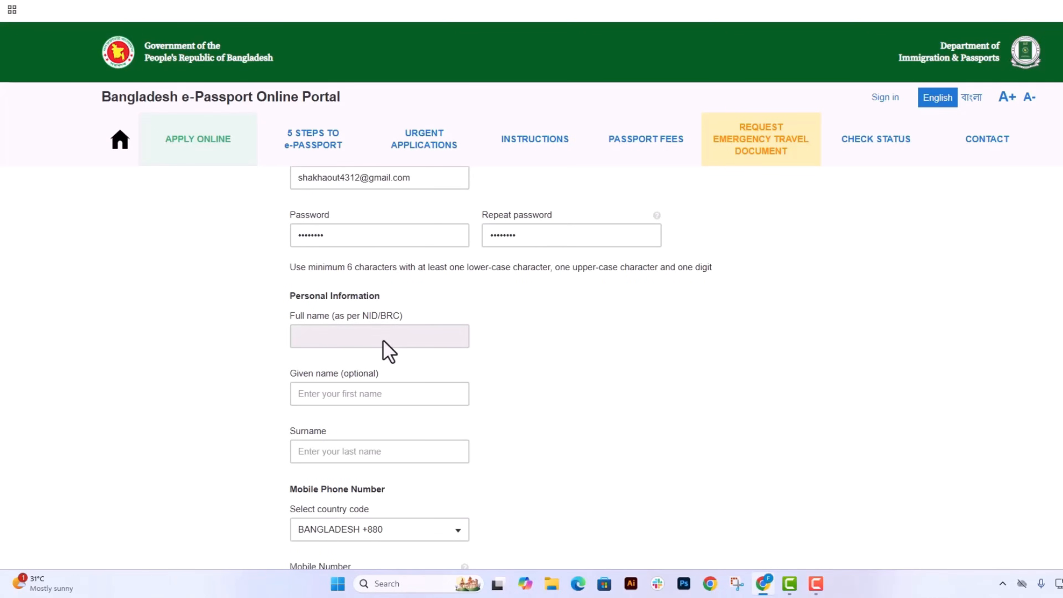
pyautogui.scroll(-1, 391, 359)
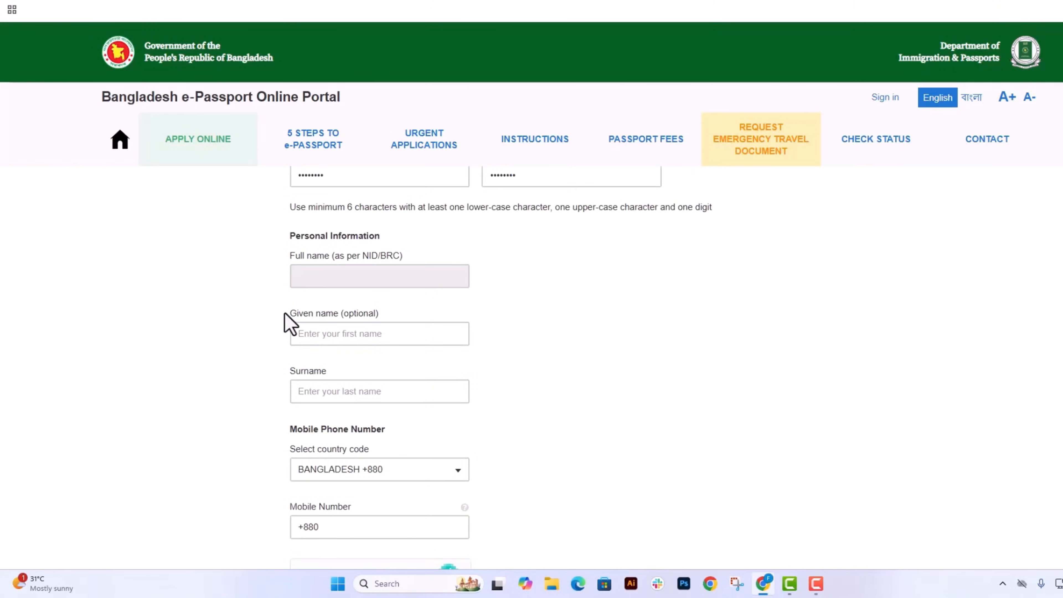
pyautogui.moveTo(286, 316); pyautogui.dragTo(378, 333)
pyautogui.moveTo(286, 370); pyautogui.dragTo(346, 378)
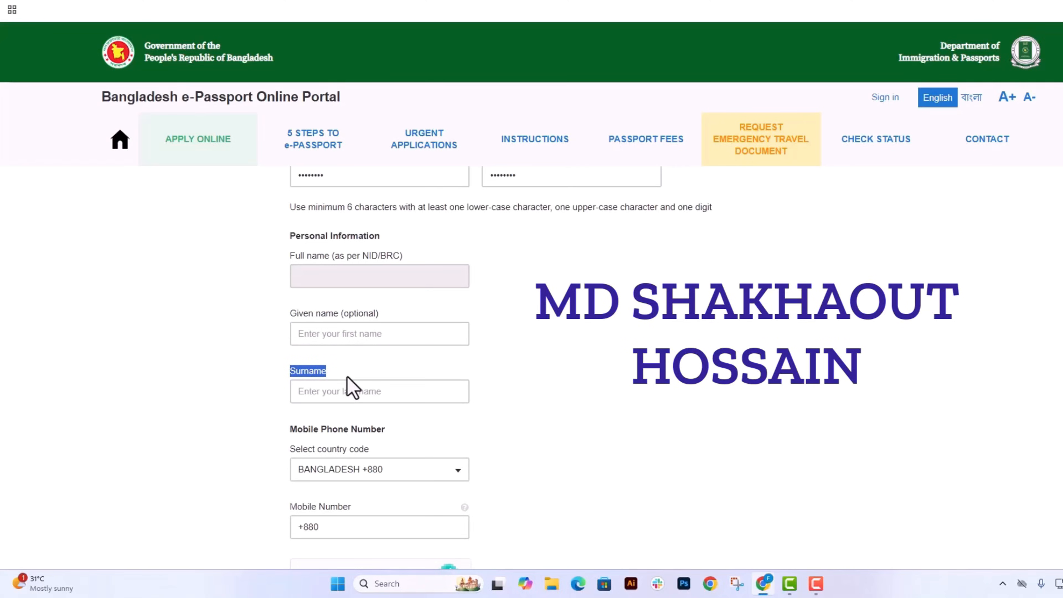
pyautogui.click(308, 335)
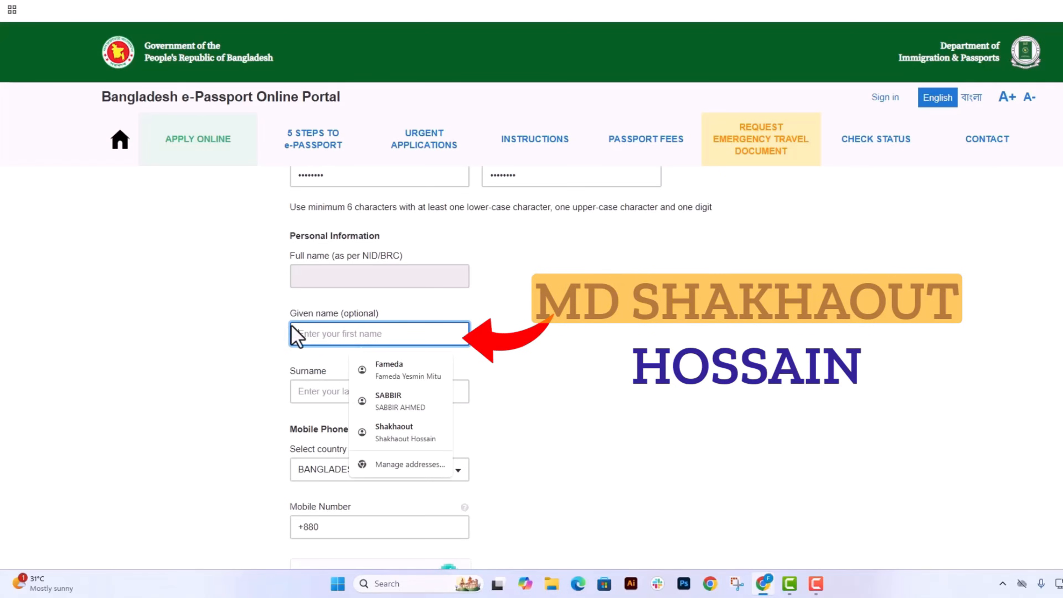
pyautogui.click(305, 391)
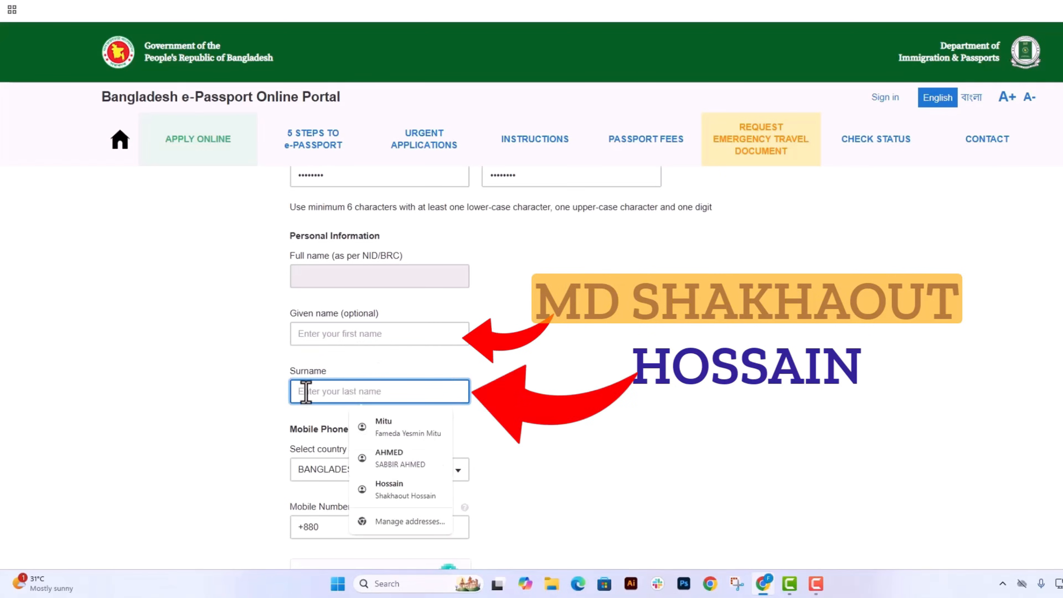
pyautogui.click(320, 334)
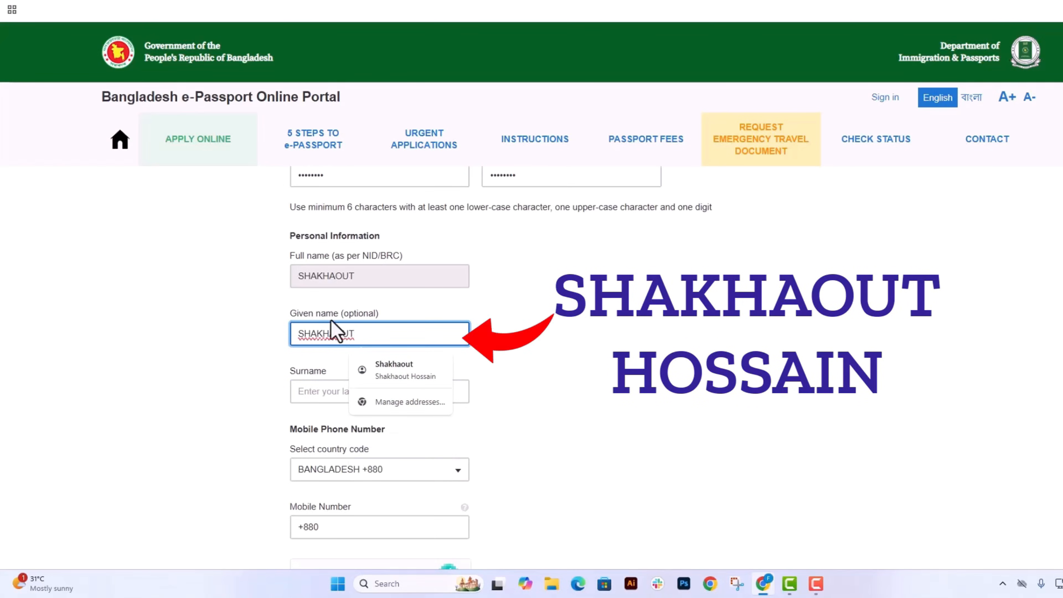
pyautogui.click(314, 390)
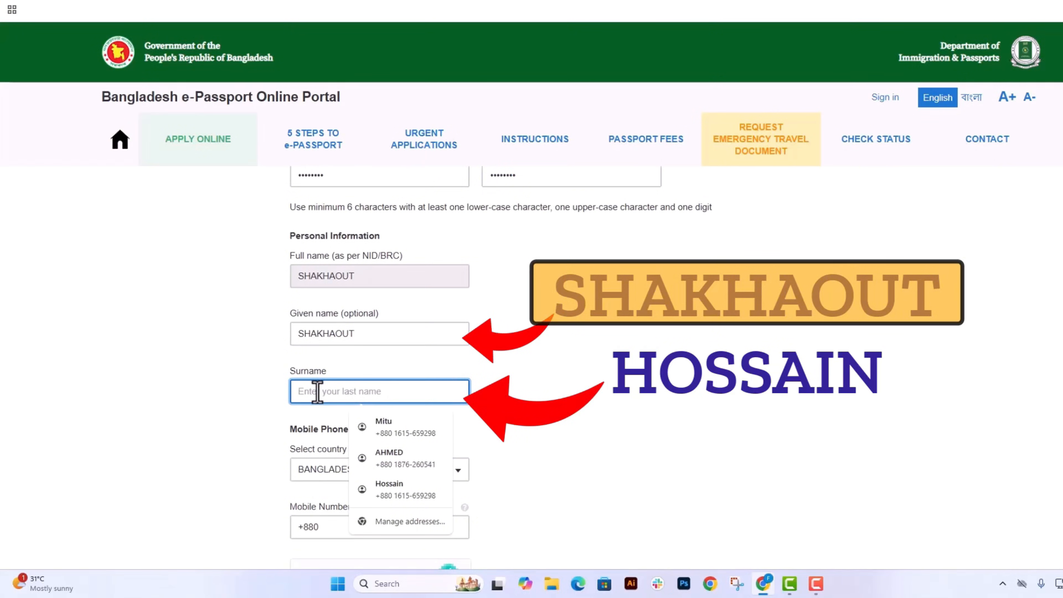
# Enter the applicant's mobile number after +880 and pass the 'I am human' check
pyautogui.scroll(-4, 377, 325)
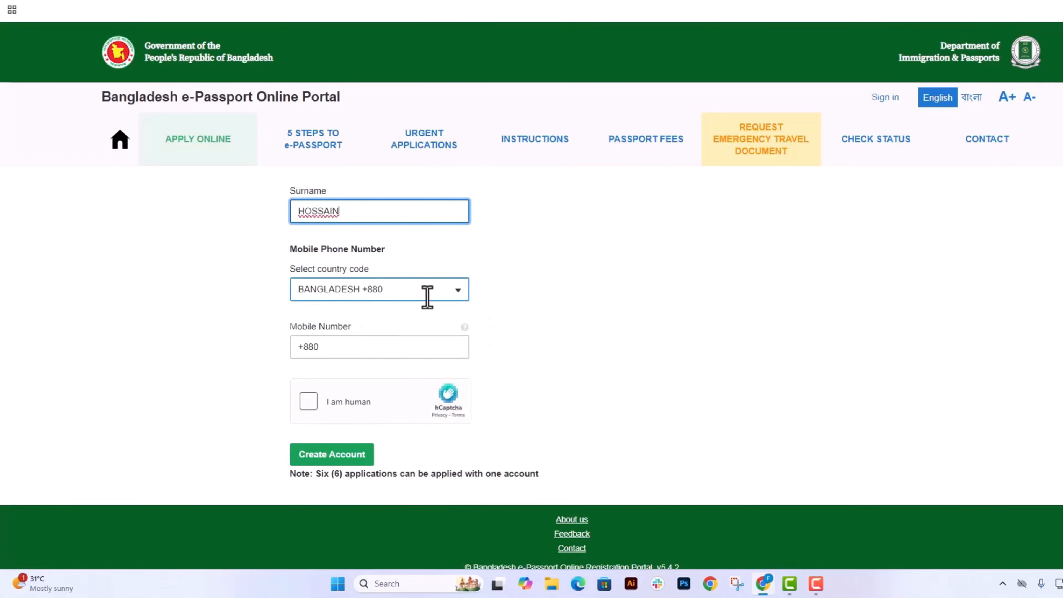
pyautogui.scroll(-1, 422, 298)
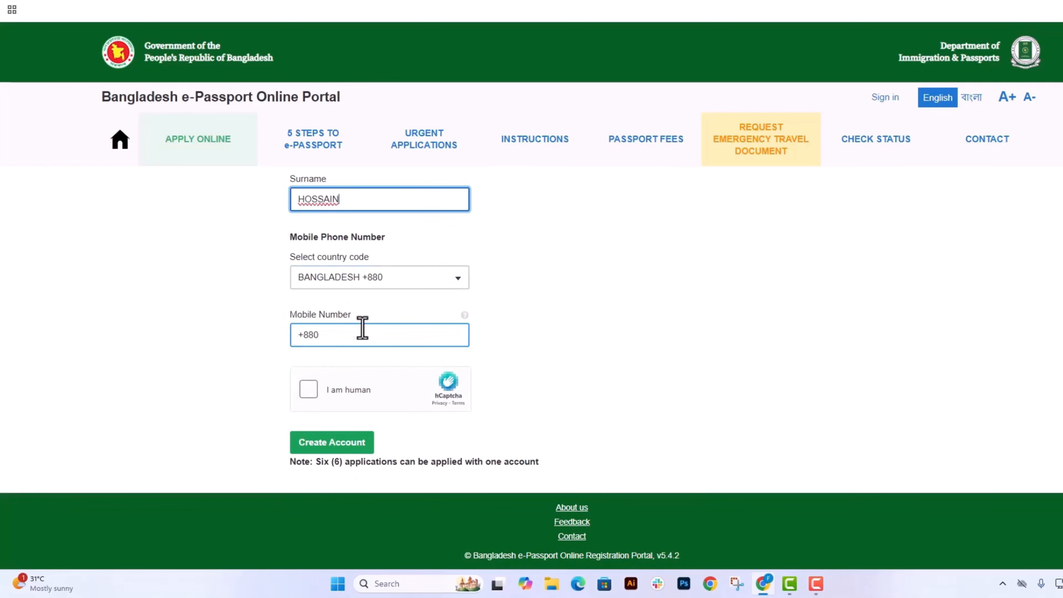
pyautogui.click(325, 337)
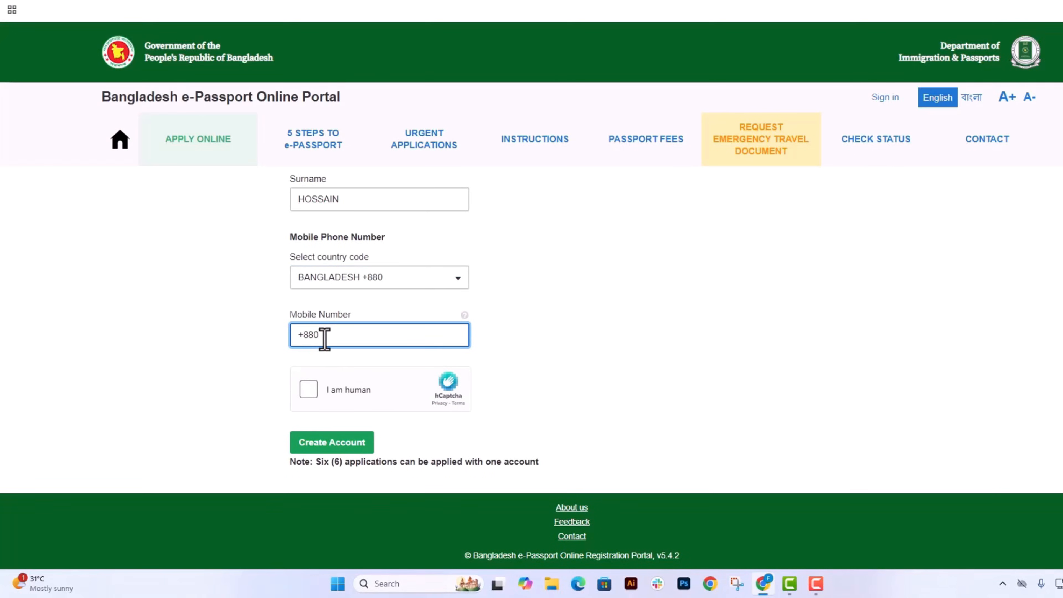
pyautogui.write('177')
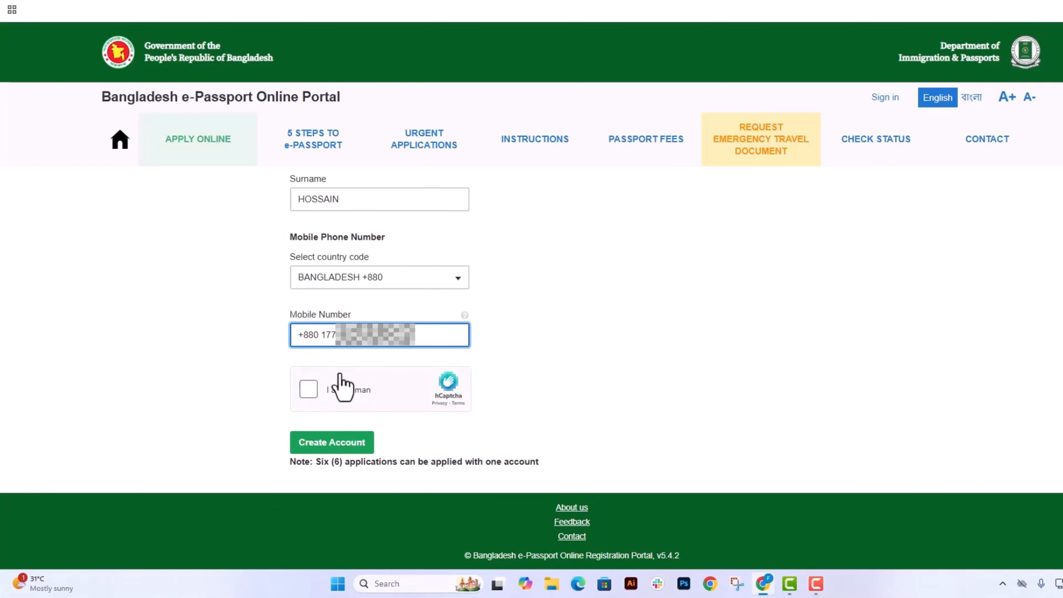
pyautogui.click(307, 390)
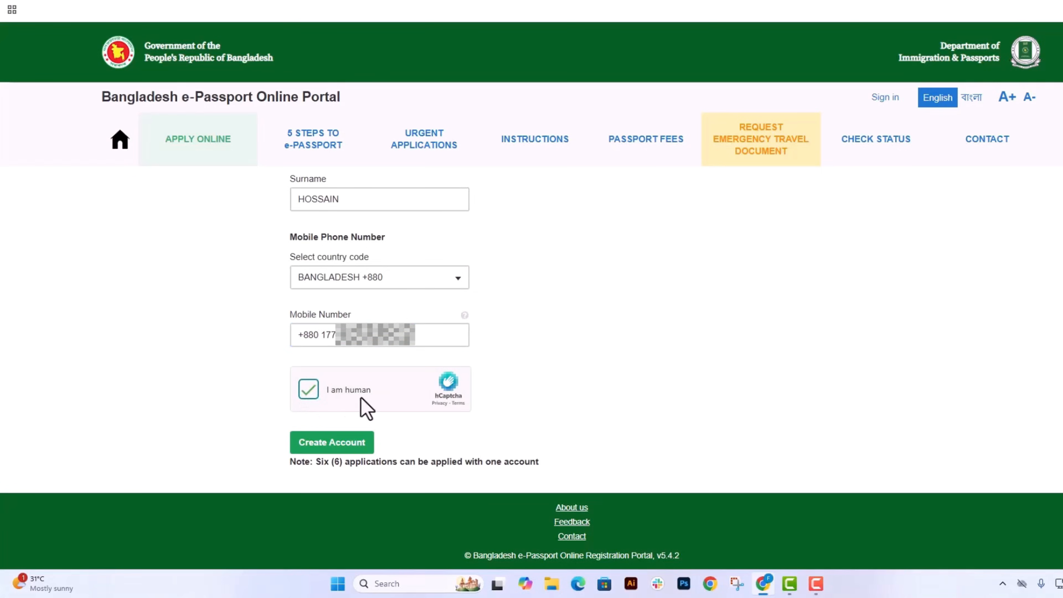
# Create the account and reach the Step 4 activation page
pyautogui.click(350, 449)
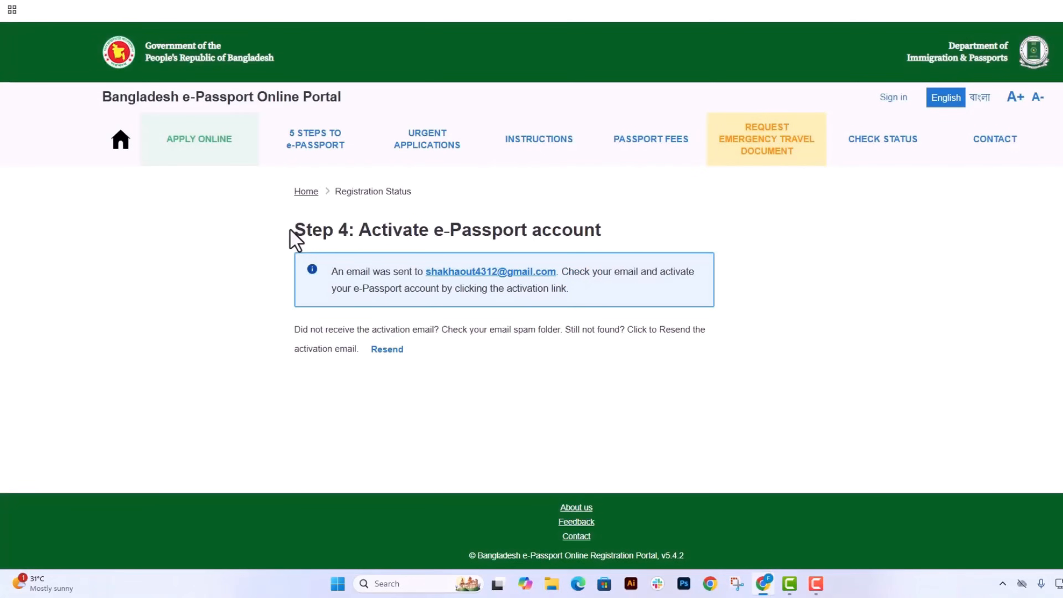
pyautogui.moveTo(338, 230); pyautogui.dragTo(624, 249)
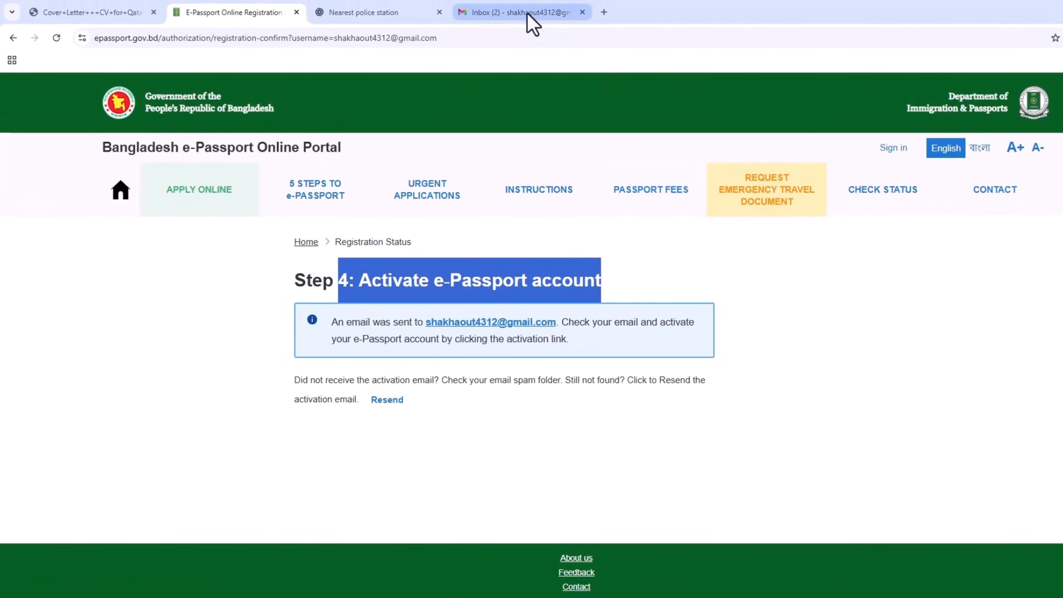
# In Gmail, open the 'Please activate your account' e-mail and follow its HERE link
pyautogui.click(529, 19)
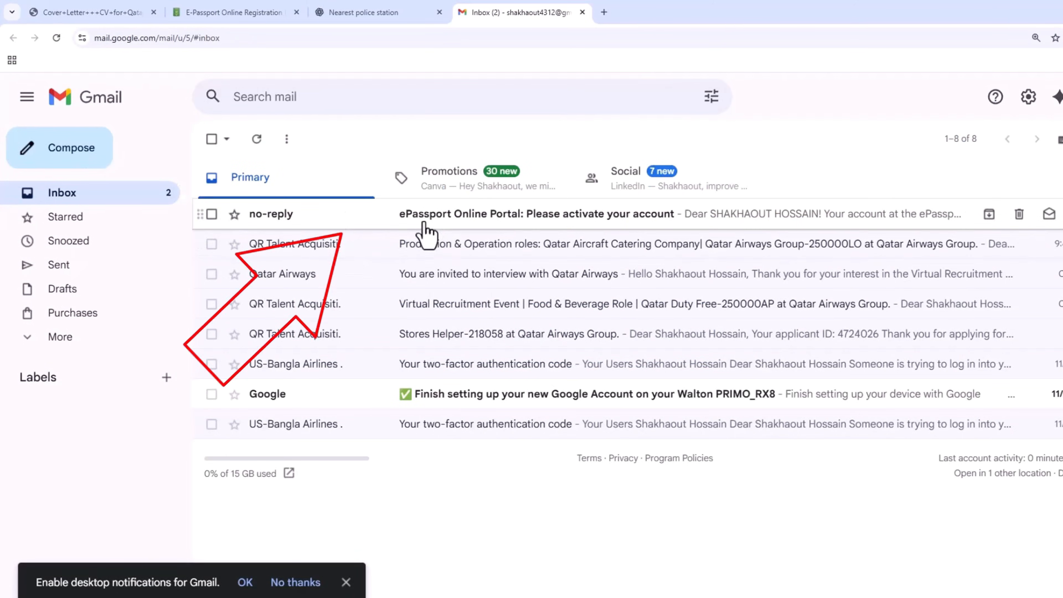
pyautogui.click(574, 221)
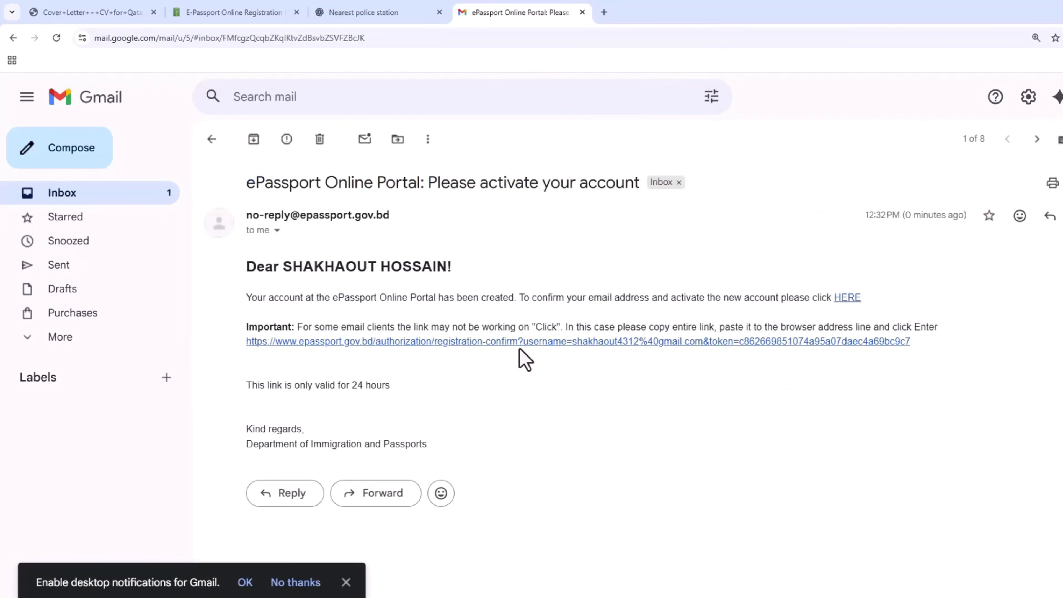
pyautogui.click(847, 298)
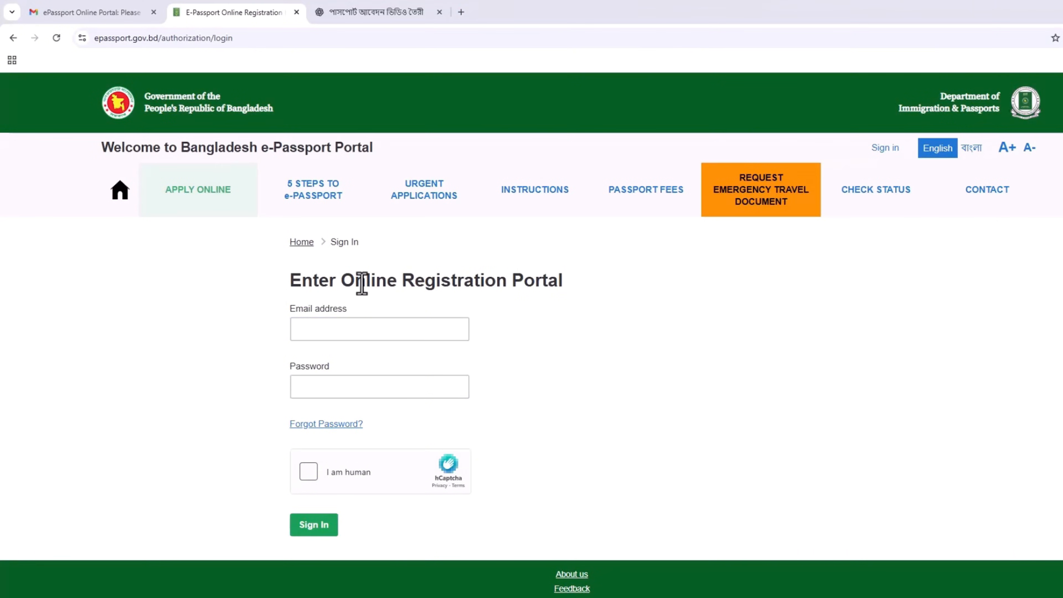
# Enter the account e-mail and password, pass hCaptcha and submit the sign-in
pyautogui.click(330, 331)
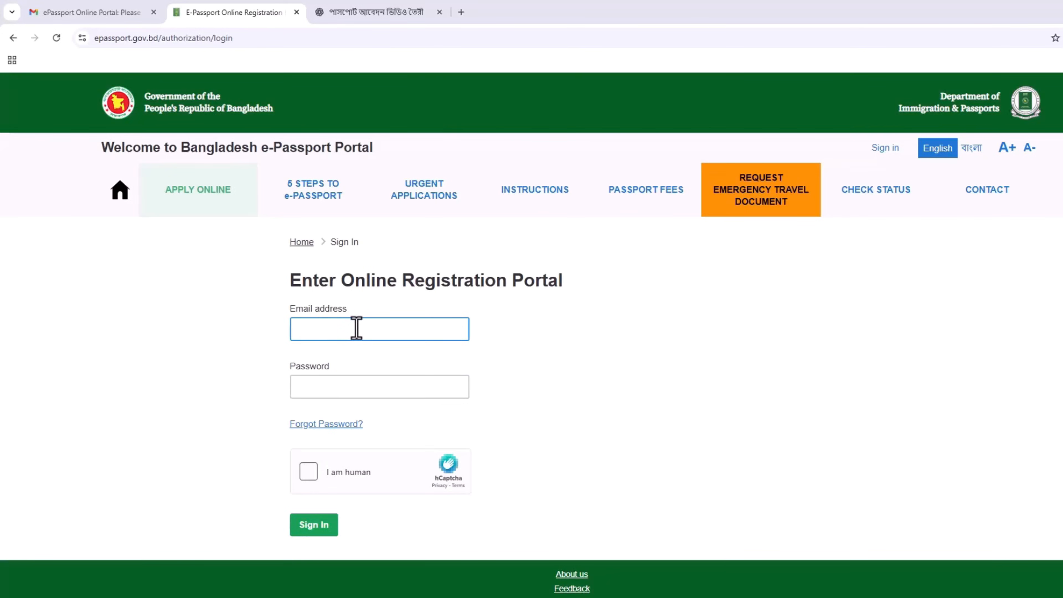
pyautogui.click(356, 329)
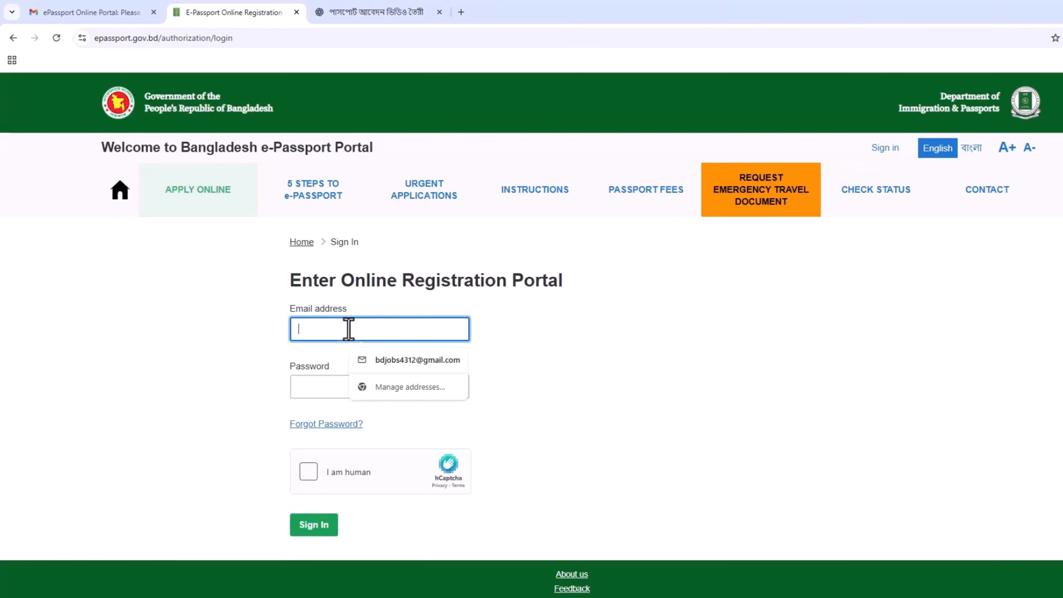
pyautogui.click(318, 391)
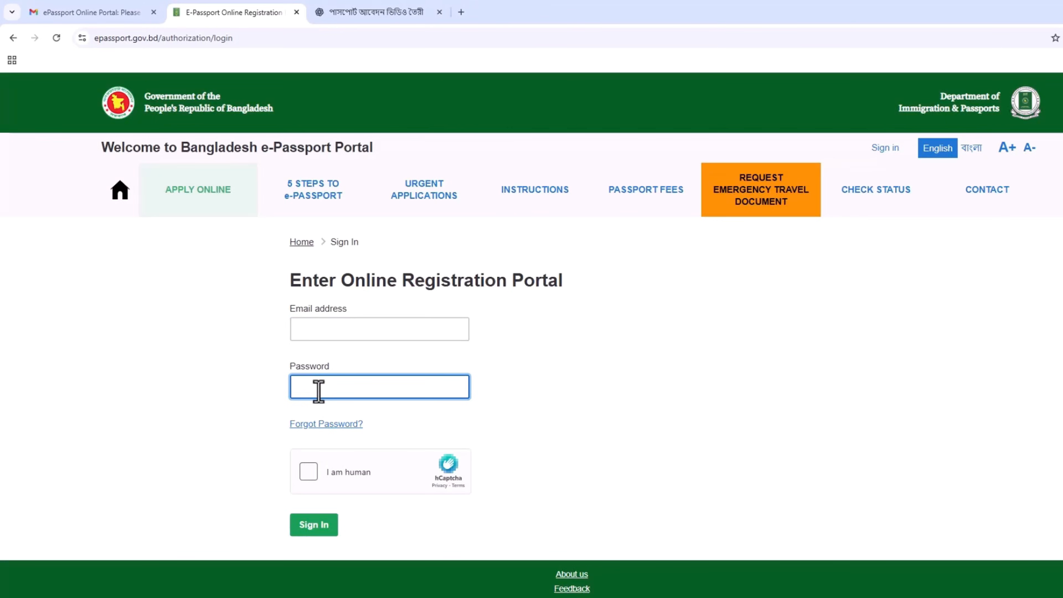
pyautogui.click(332, 332)
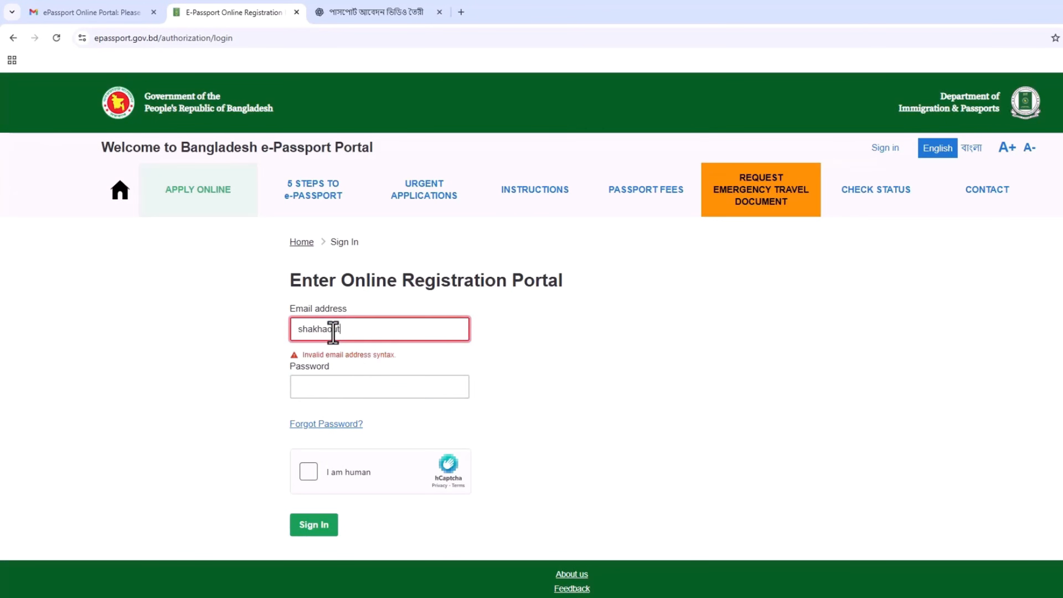
pyautogui.click(316, 387)
pyautogui.write('********')
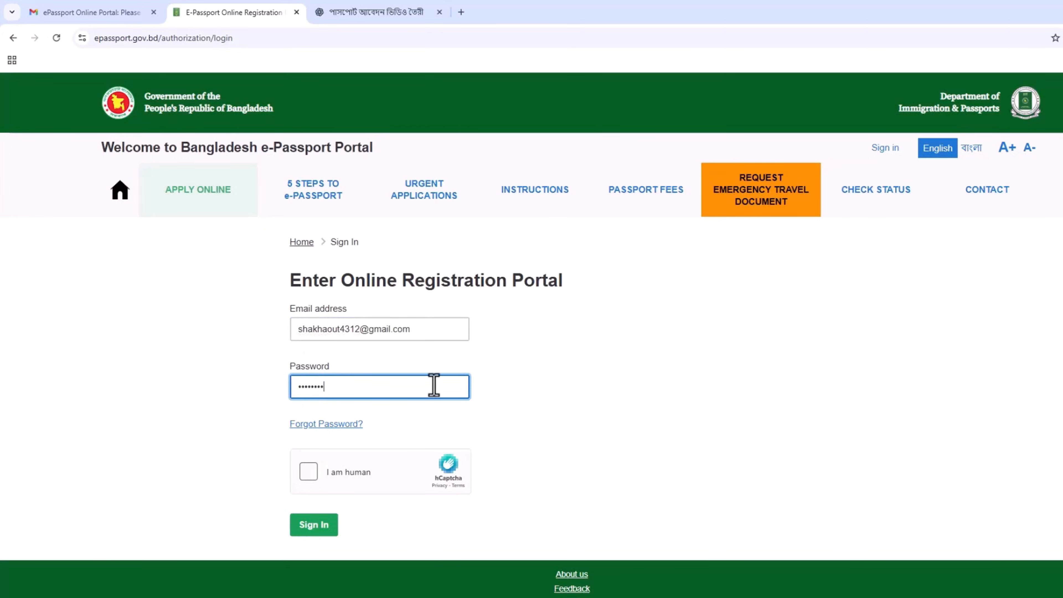
pyautogui.click(308, 473)
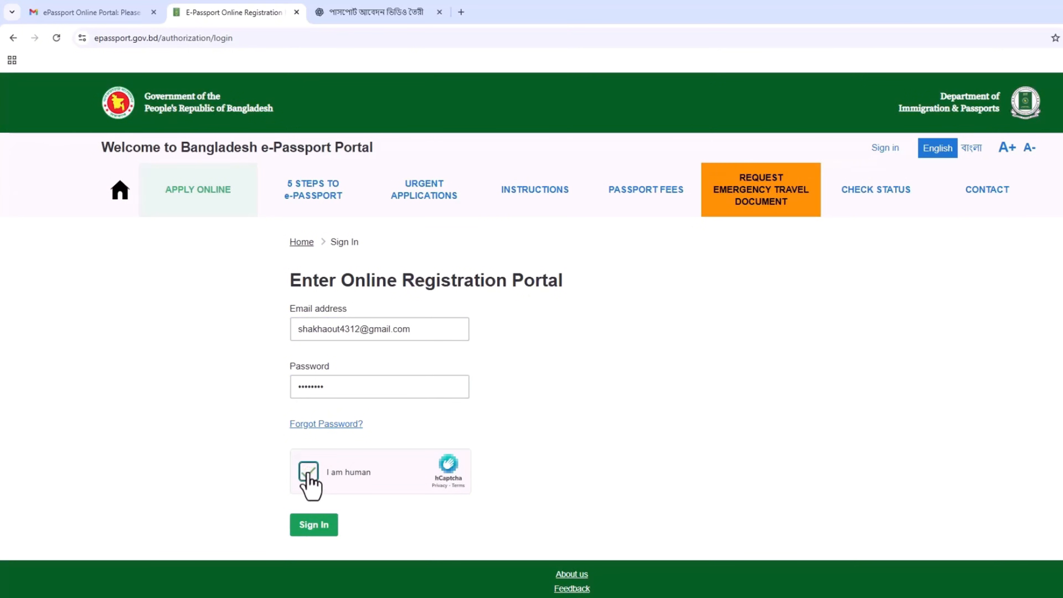
pyautogui.click(314, 528)
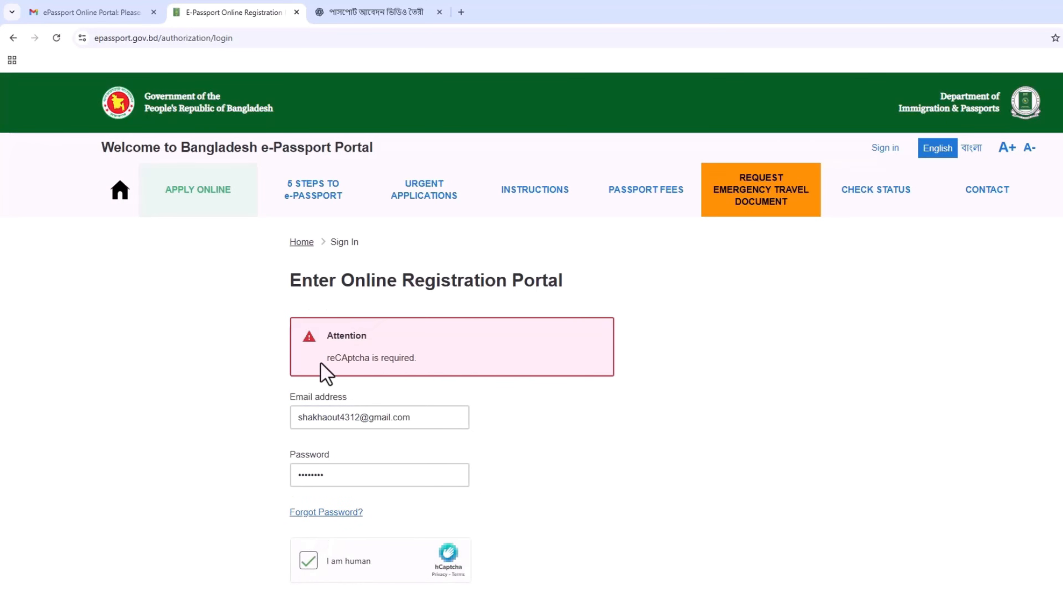
# After the captcha error, reload the sign-in page and re-enter the e-mail and password
pyautogui.scroll(-2, 309, 461)
pyautogui.click(57, 38)
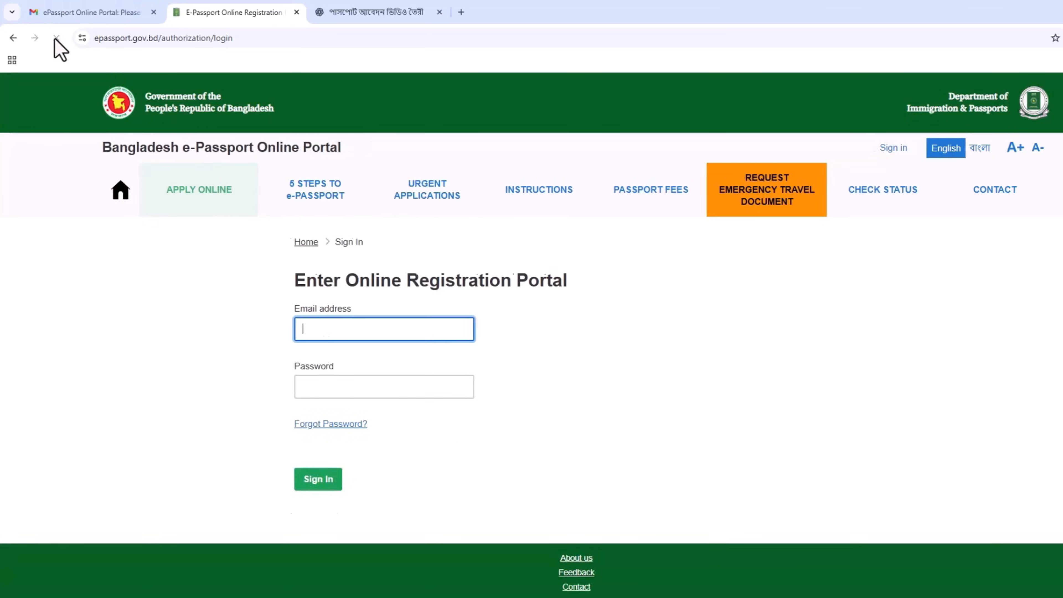
pyautogui.click(301, 331)
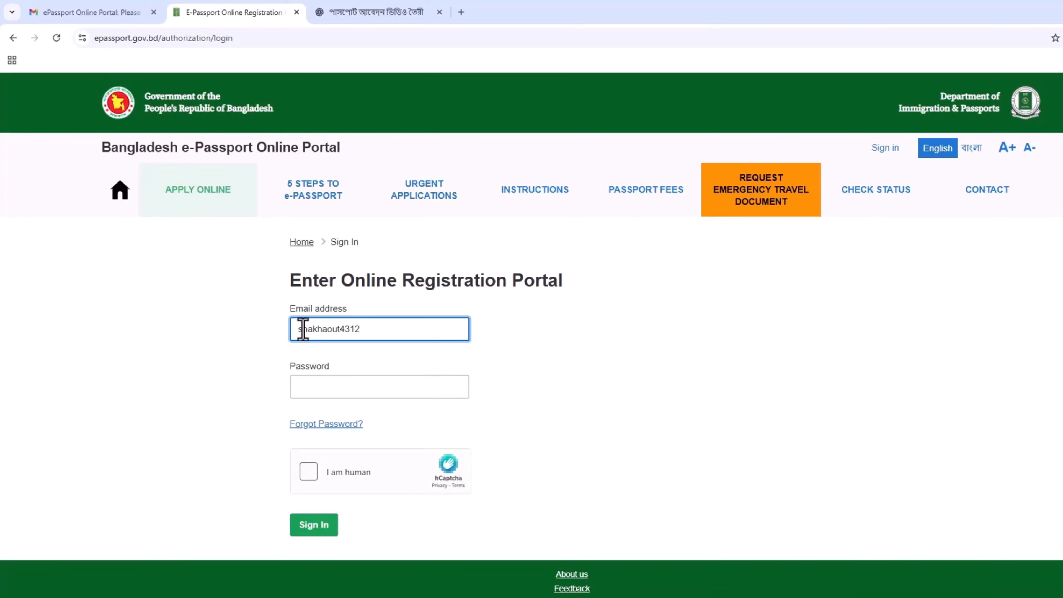
pyautogui.click(10, 38)
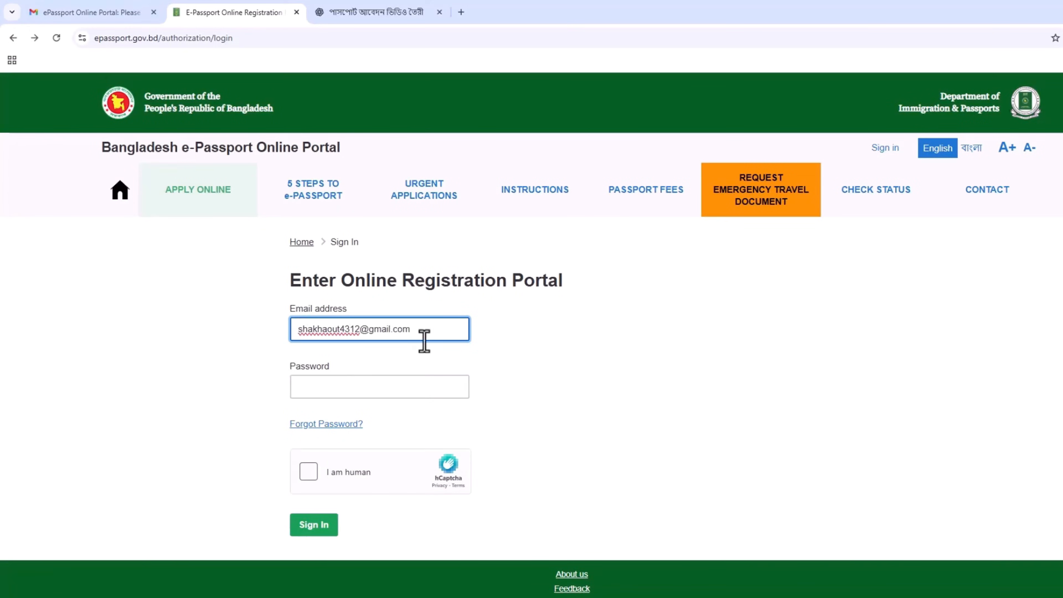
pyautogui.click(340, 385)
pyautogui.write('********')
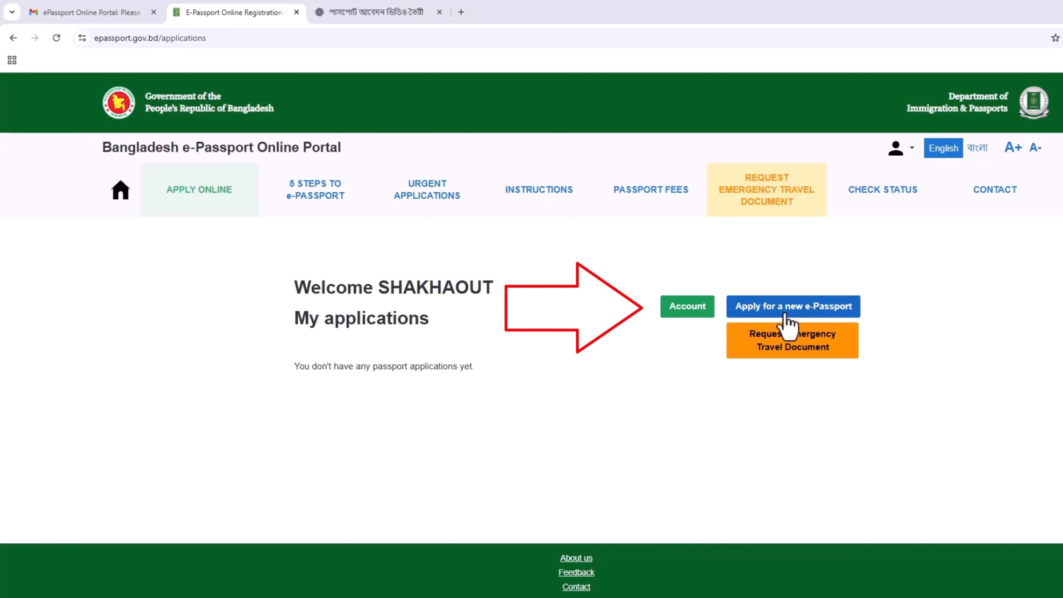
# Start a new e-Passport application and save Ordinary Passport as the type
pyautogui.click(802, 310)
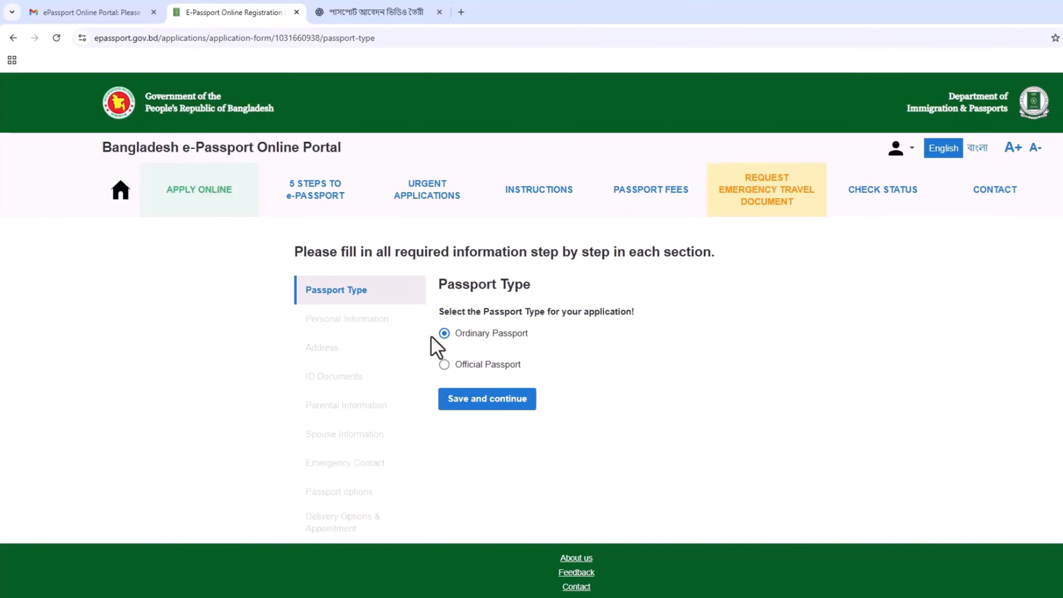
pyautogui.click(484, 401)
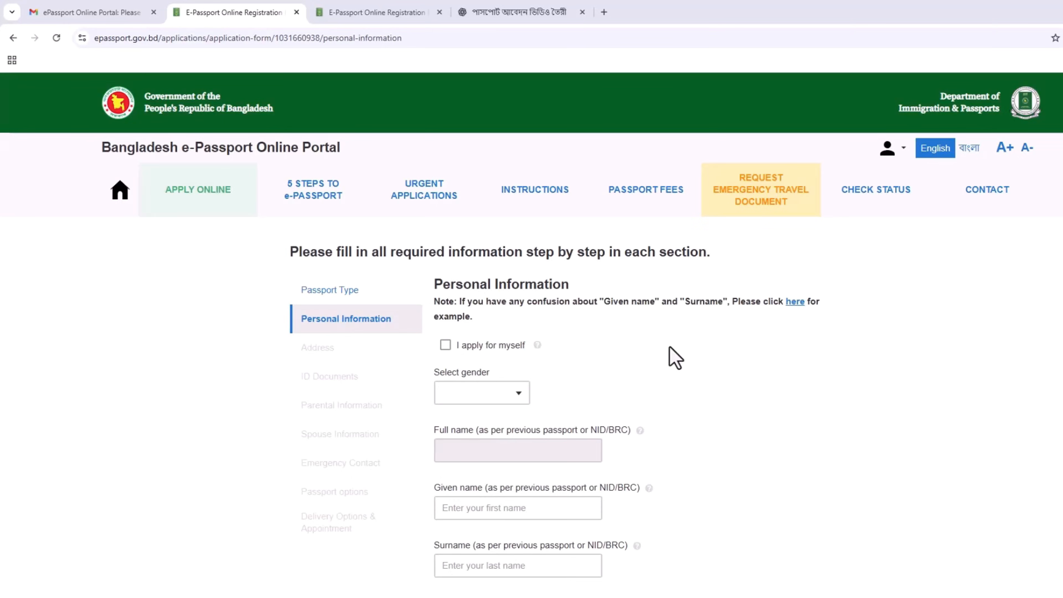
# Tick 'I apply for myself', untick it and tick it again so the applicant's name fields auto-fill
pyautogui.click(444, 346)
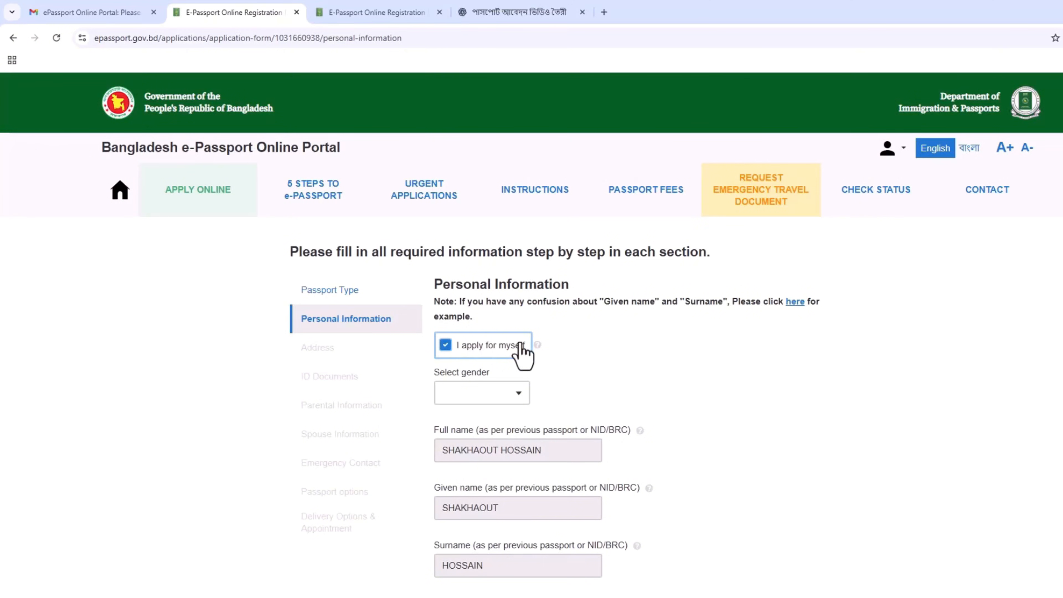
pyautogui.click(445, 345)
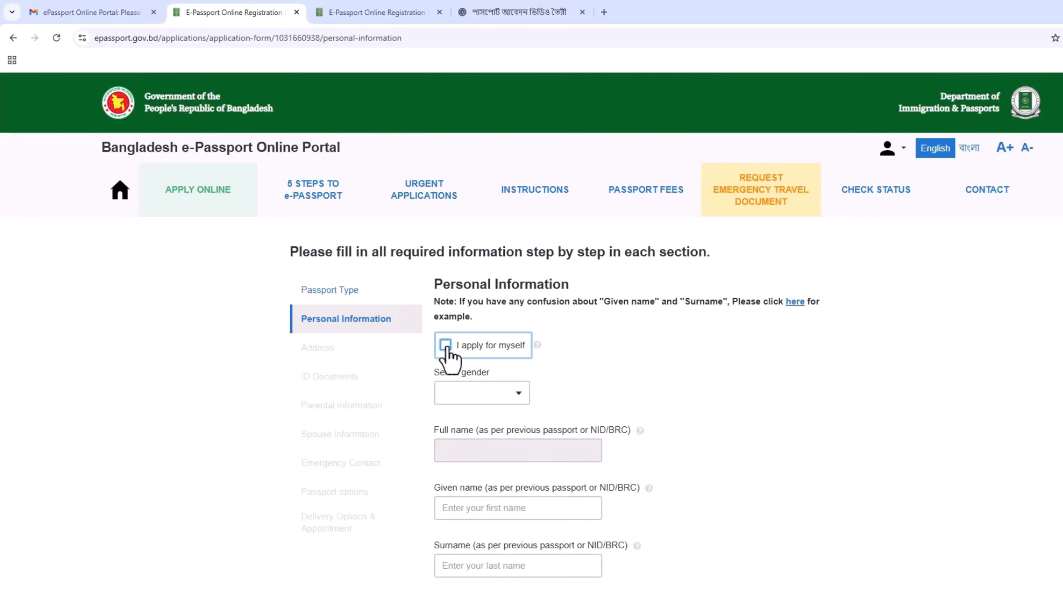
pyautogui.scroll(-1, 560, 396)
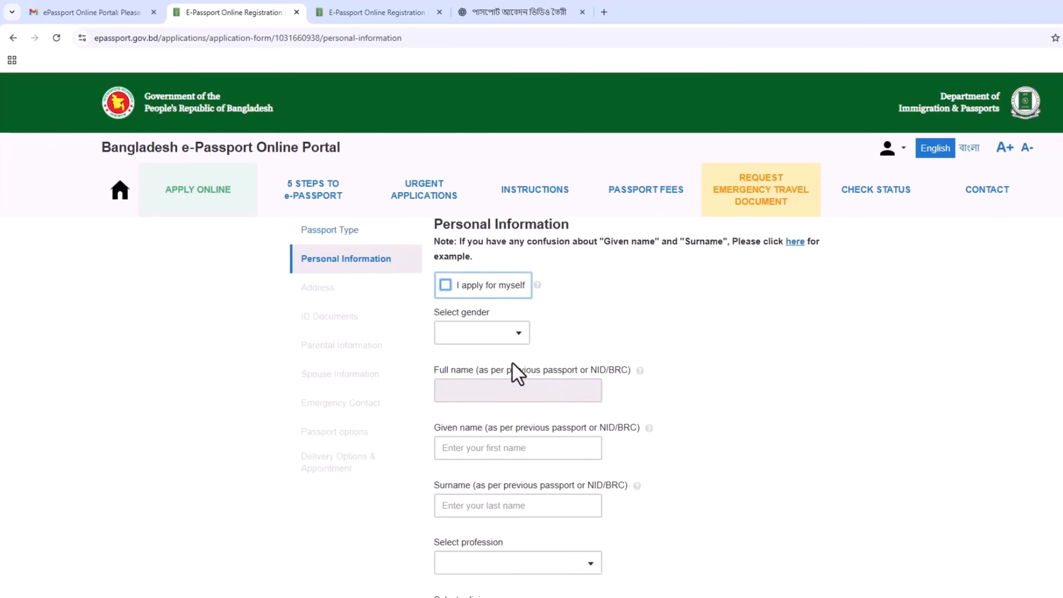
pyautogui.scroll(-5, 512, 363)
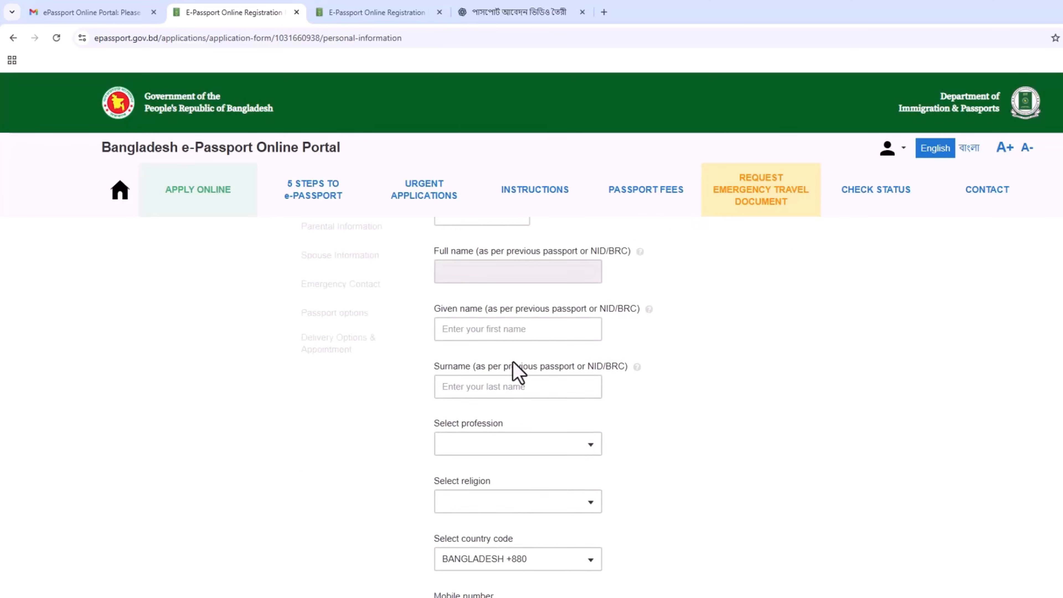
pyautogui.scroll(5, 515, 372)
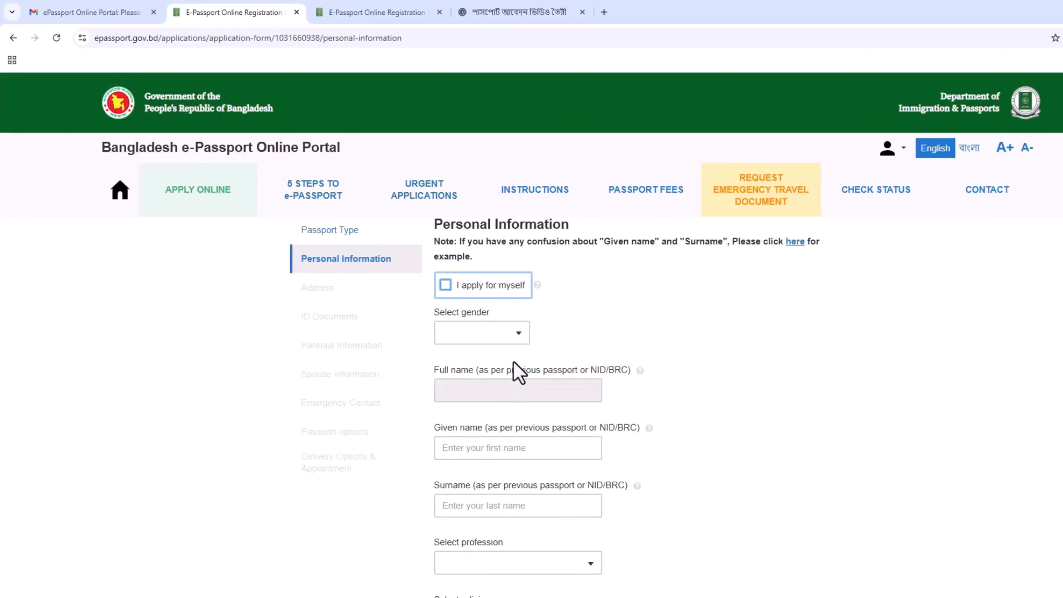
pyautogui.scroll(-1, 544, 364)
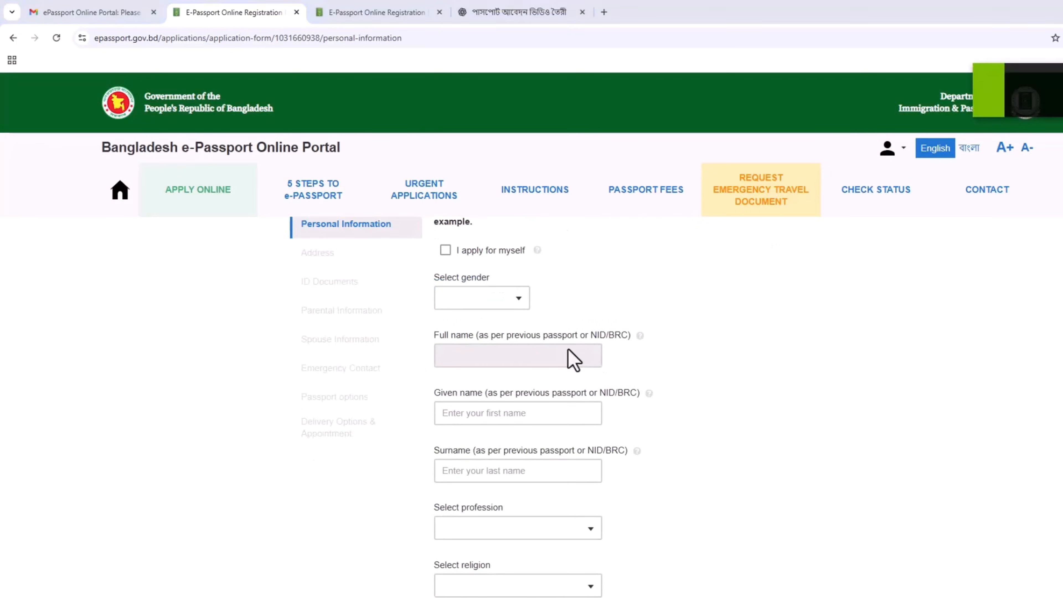
pyautogui.click(445, 251)
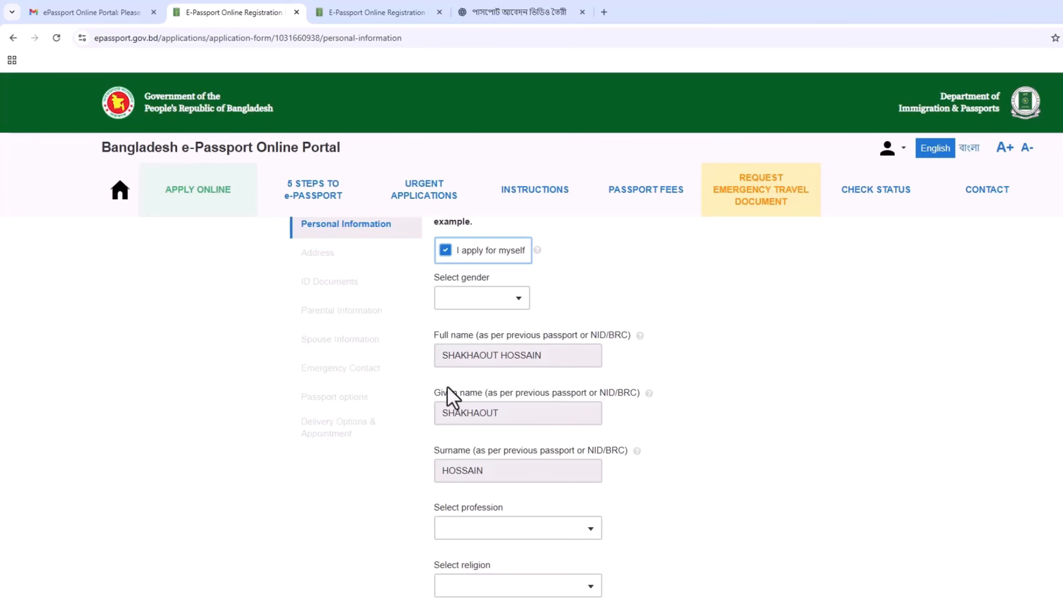
pyautogui.click(512, 298)
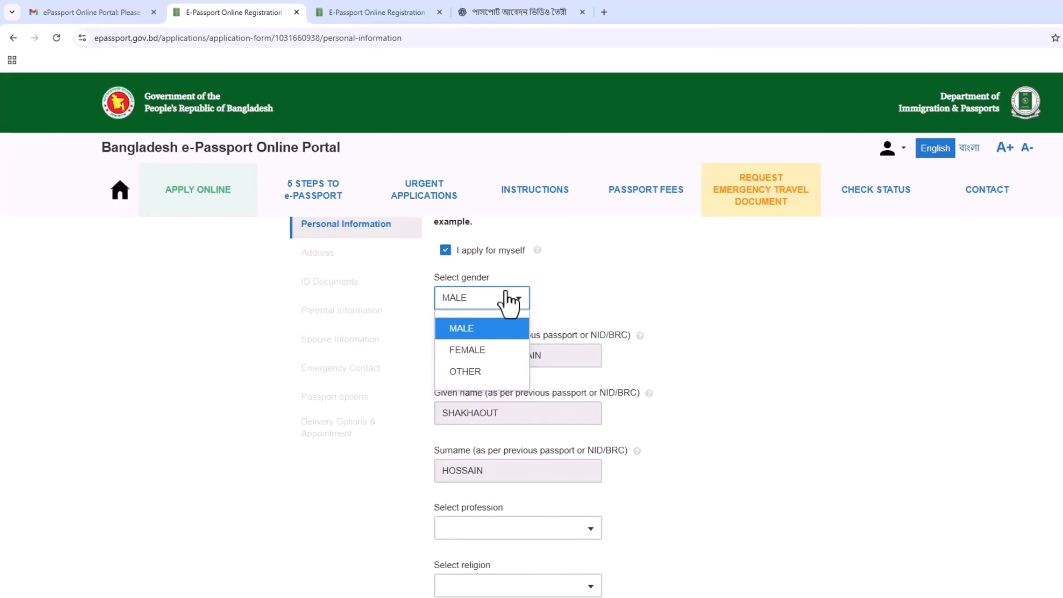
# Keep gender MALE, set profession to PRIVATE SERVICE and religion to ISLAM
pyautogui.click(496, 328)
pyautogui.scroll(-3, 462, 379)
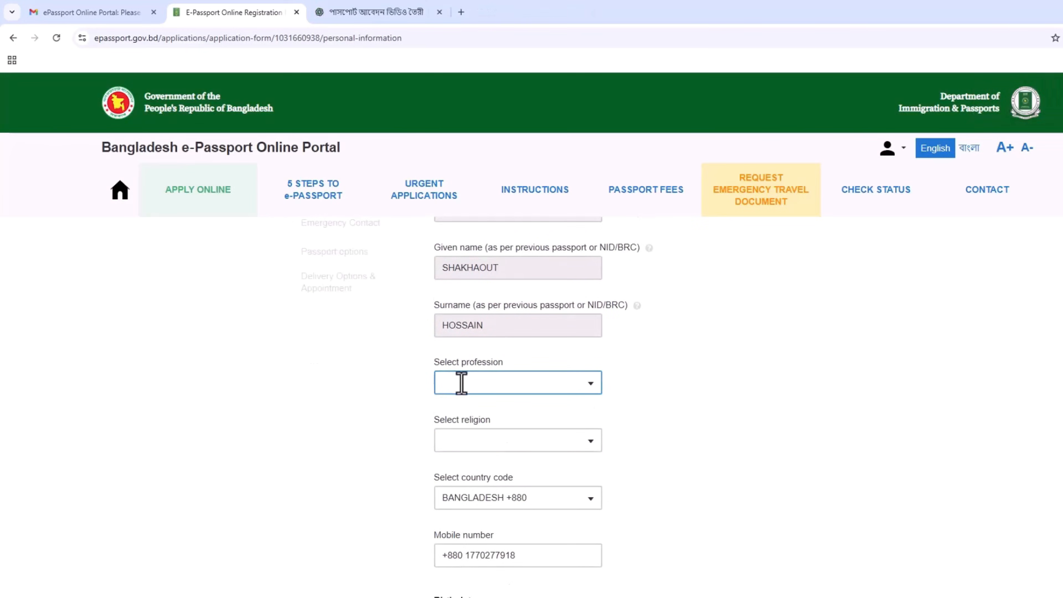
pyautogui.click(461, 383)
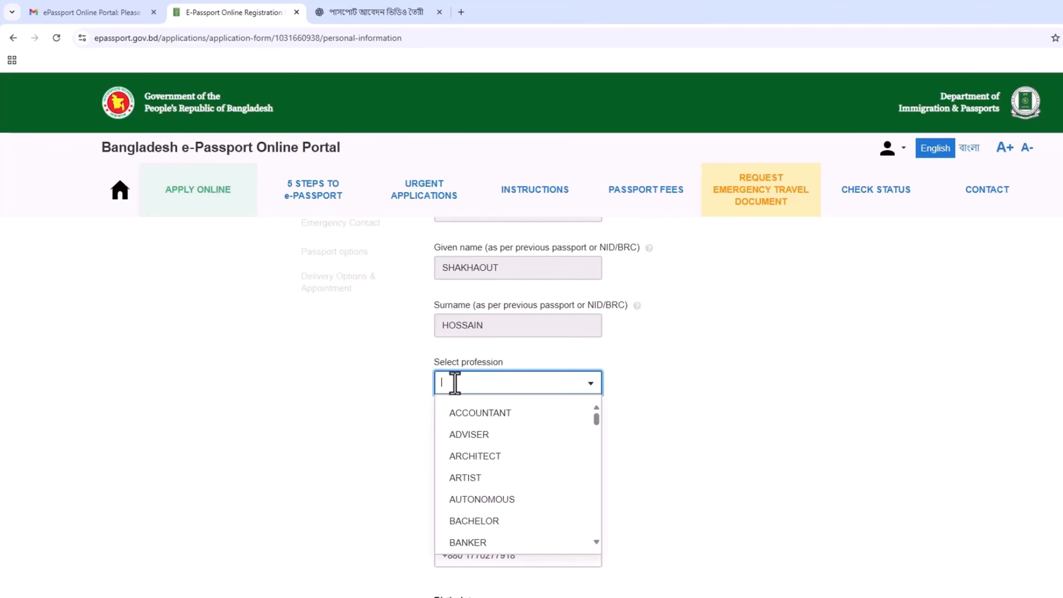
pyautogui.write('PR')
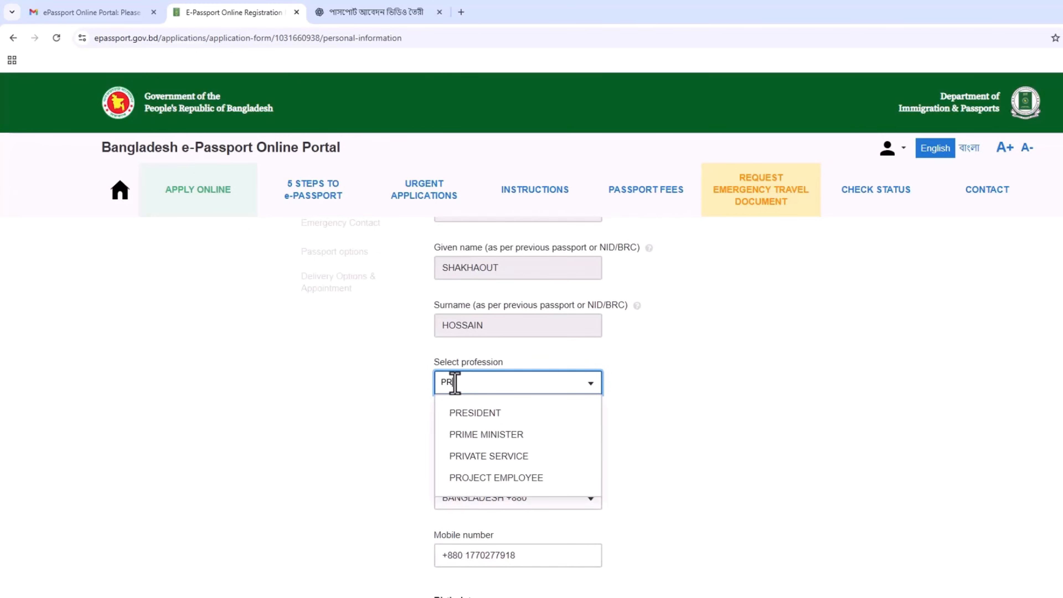
pyautogui.click(480, 459)
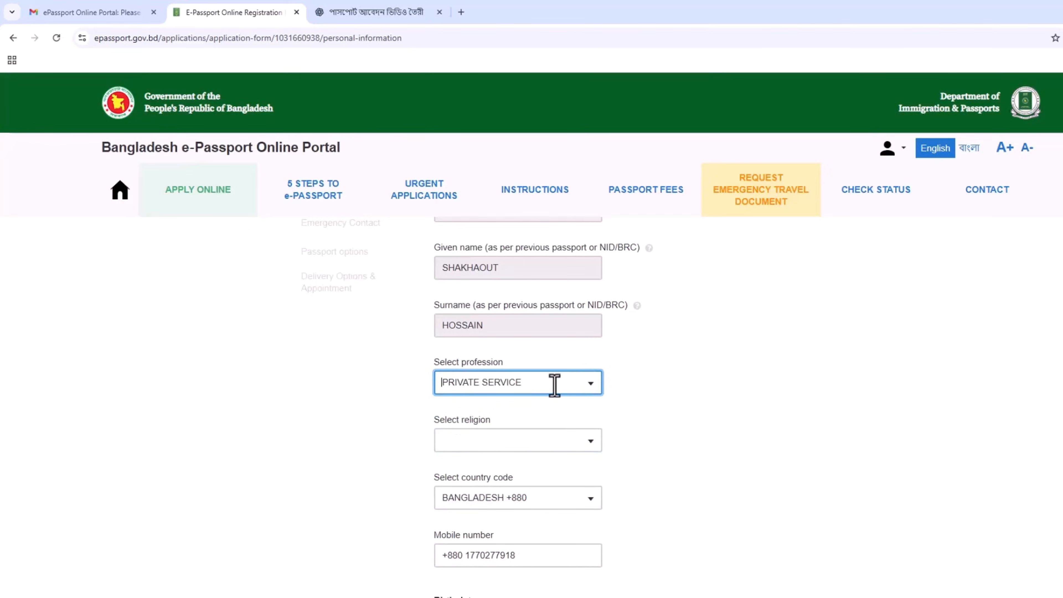
pyautogui.click(483, 445)
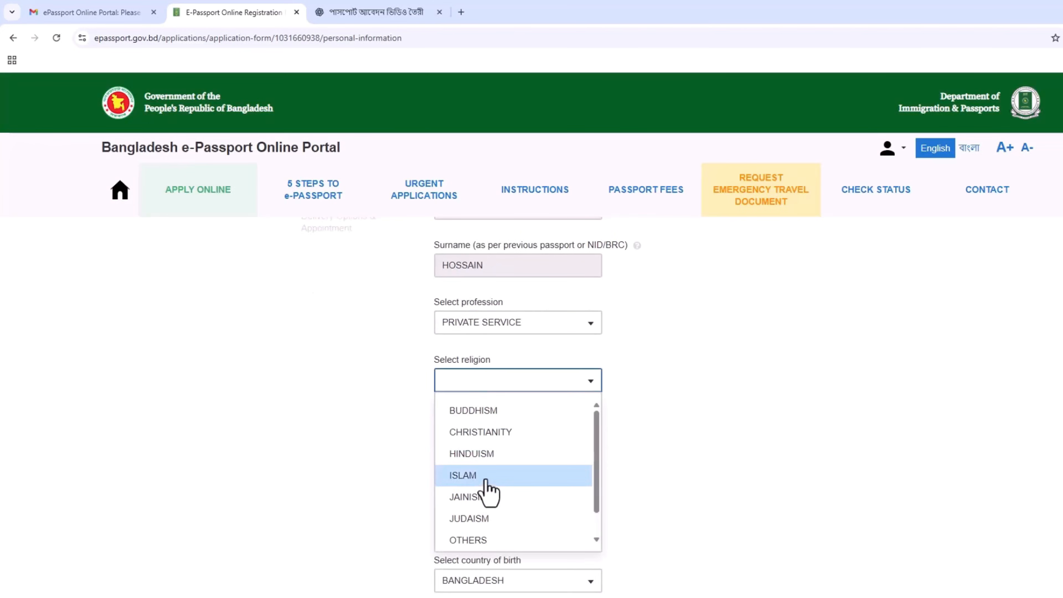
pyautogui.click(485, 477)
pyautogui.scroll(-4, 645, 391)
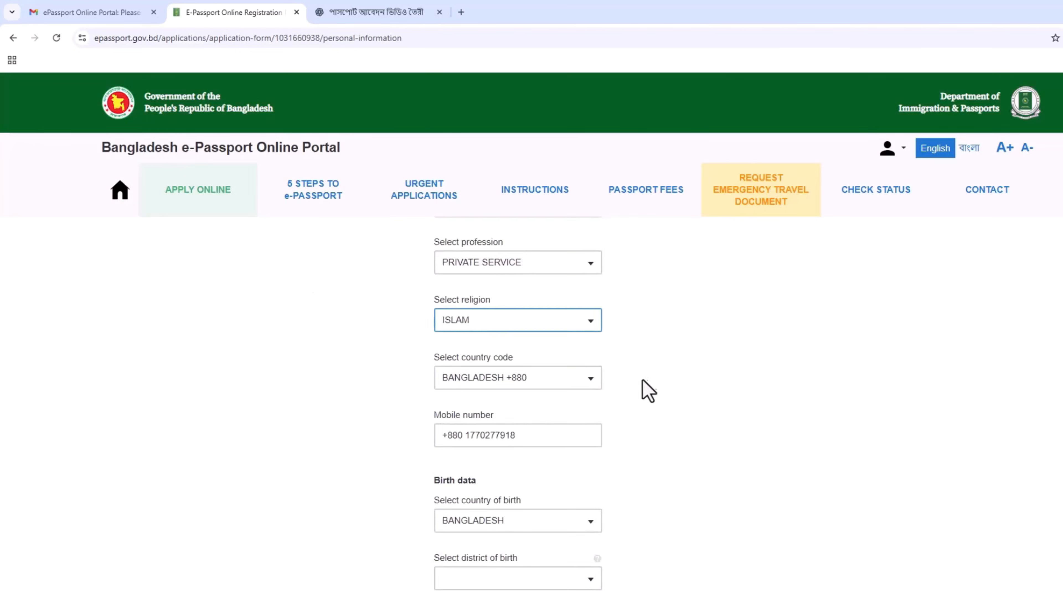
pyautogui.click(509, 315)
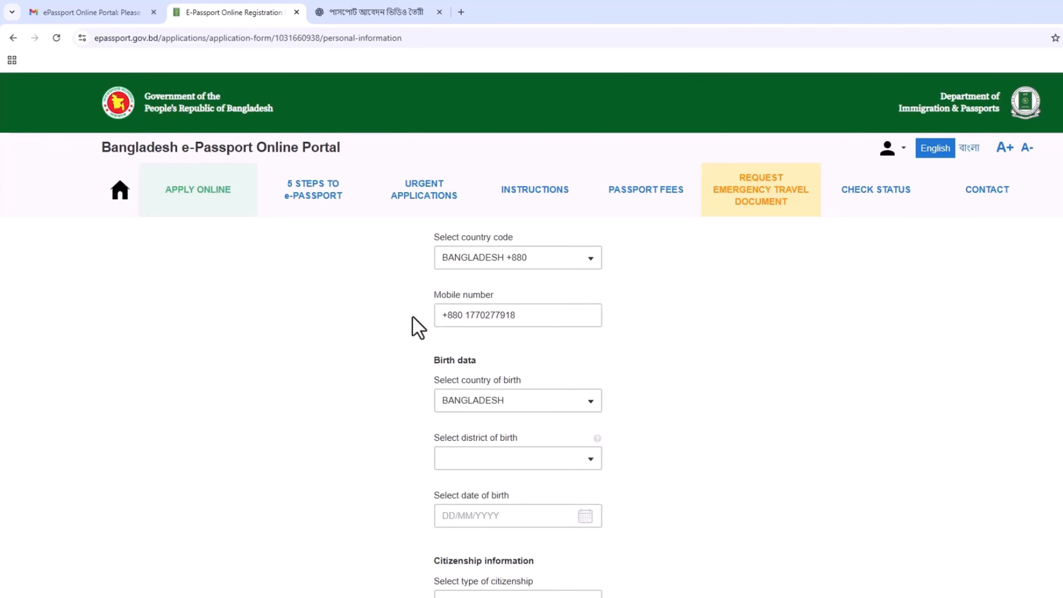
# Keep BANGLADESH as country of birth and choose MYMENSINGH as district of birth
pyautogui.scroll(-1, 493, 356)
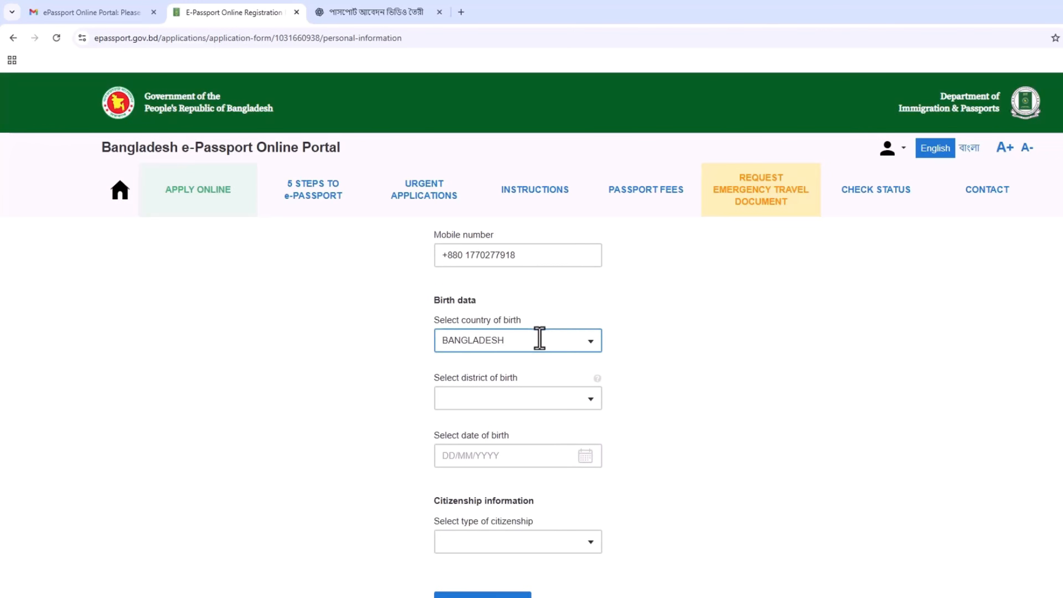
pyautogui.click(548, 343)
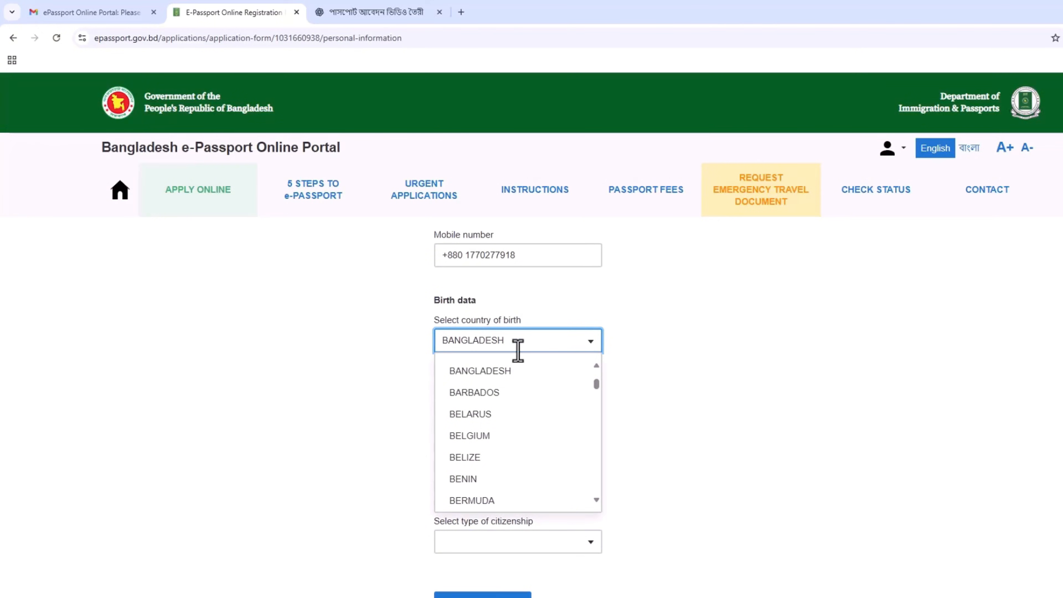
pyautogui.click(491, 376)
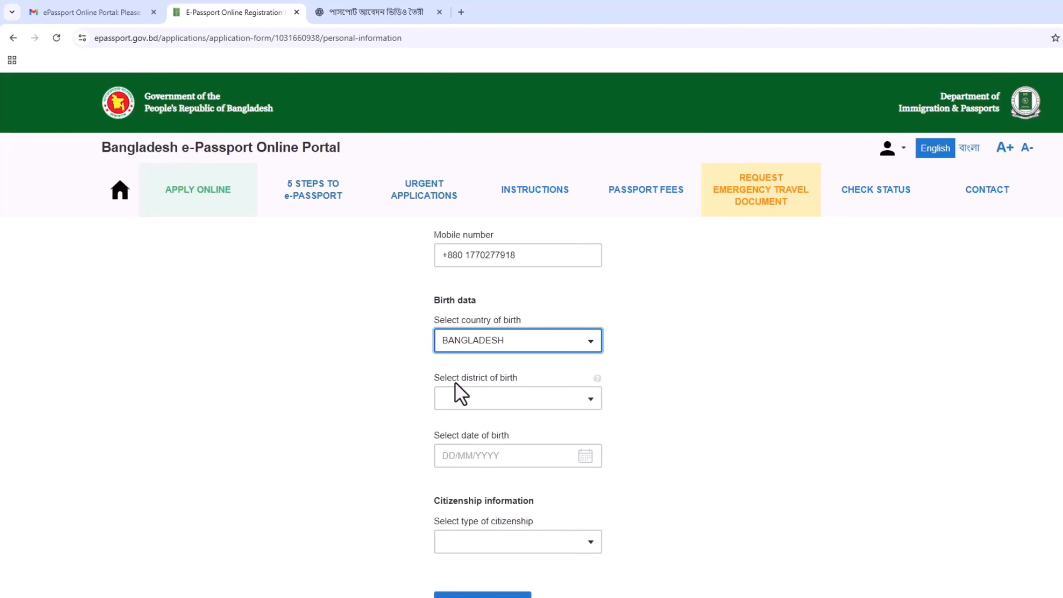
pyautogui.click(468, 400)
pyautogui.write('MY')
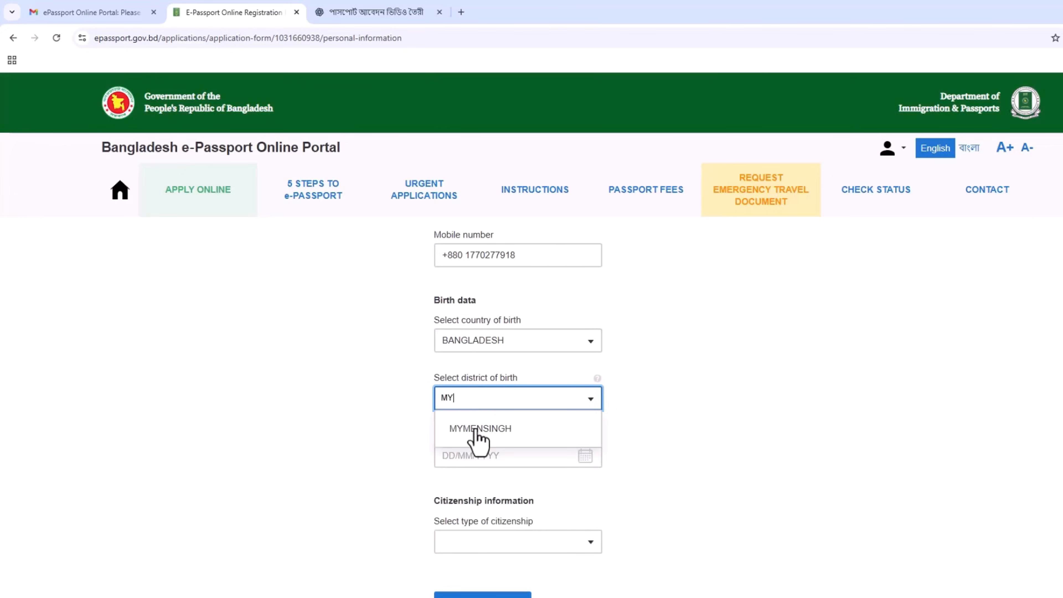
pyautogui.click(480, 429)
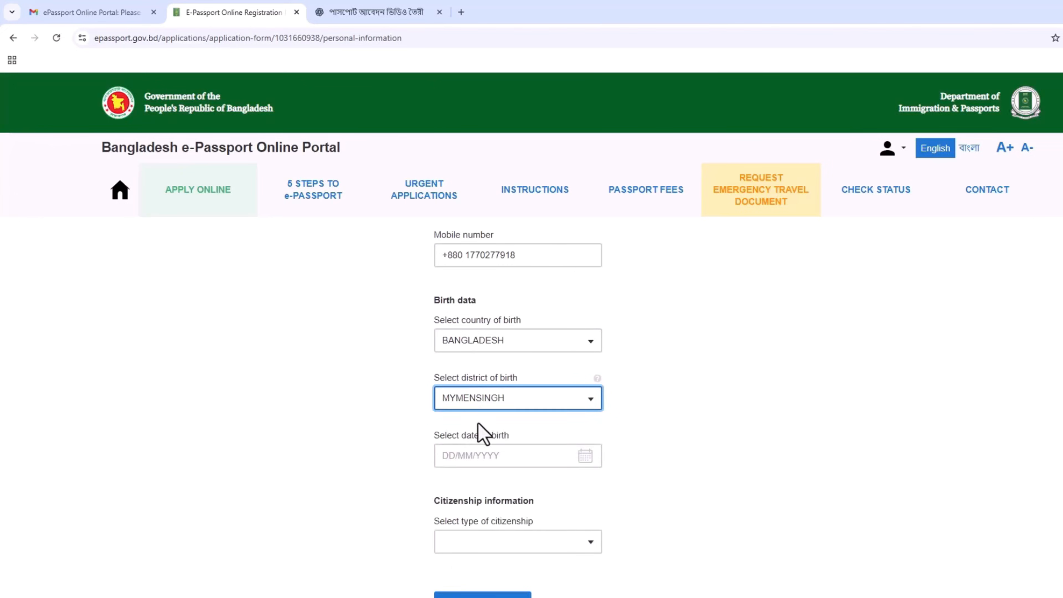
pyautogui.scroll(-1, 456, 394)
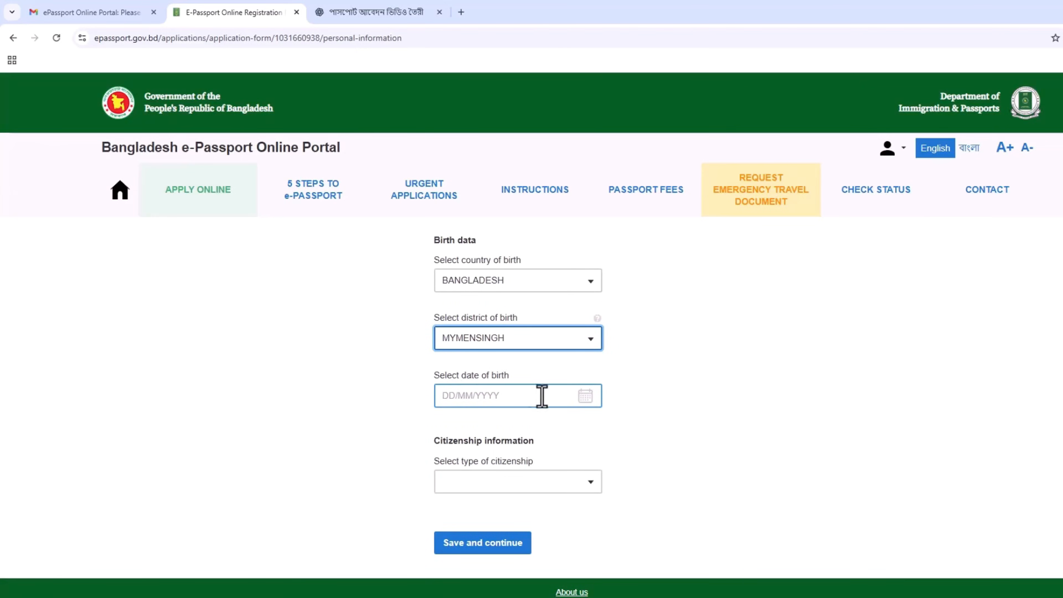
pyautogui.click(451, 396)
pyautogui.write('20')
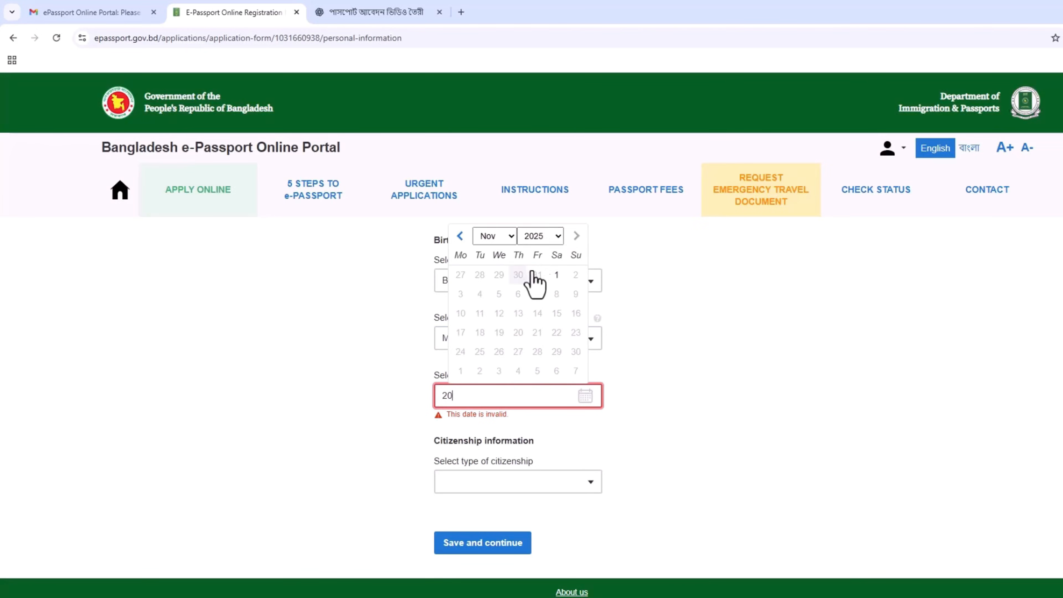
pyautogui.click(557, 237)
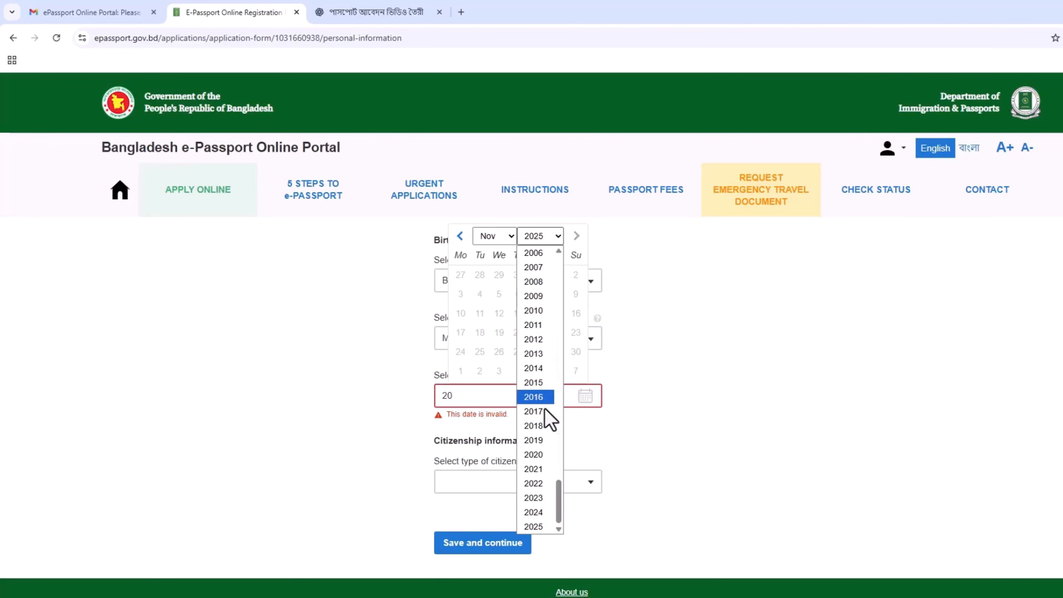
pyautogui.scroll(5, 539, 419)
pyautogui.click(538, 419)
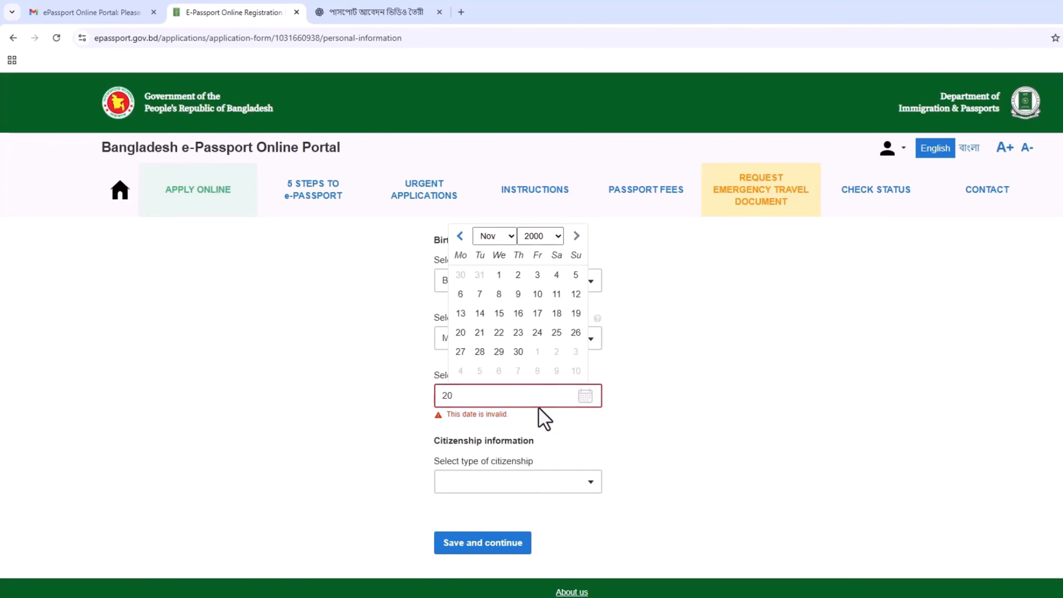
pyautogui.click(510, 237)
pyautogui.click(494, 316)
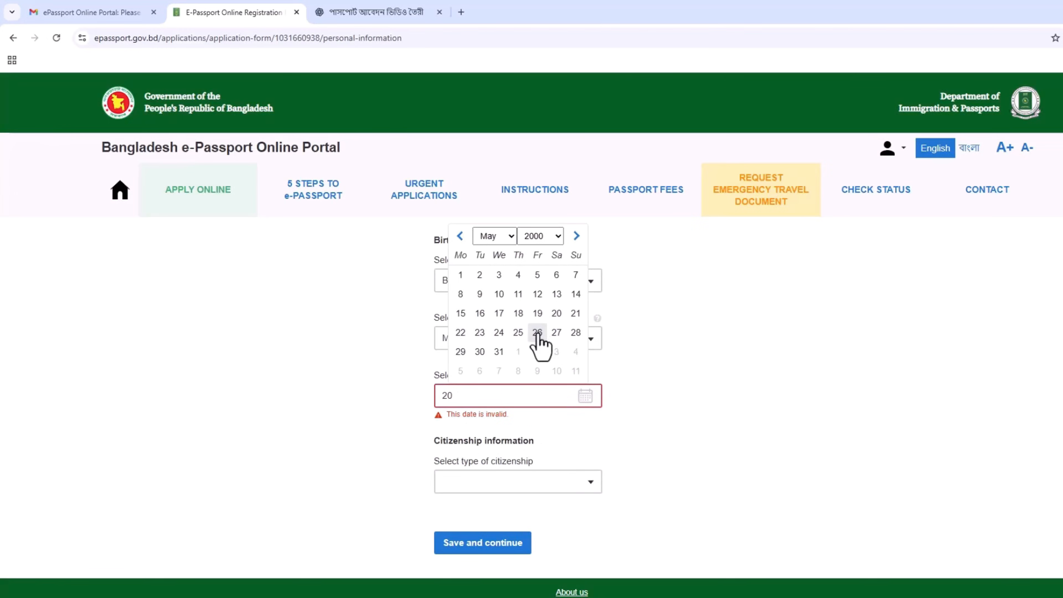
pyautogui.click(555, 313)
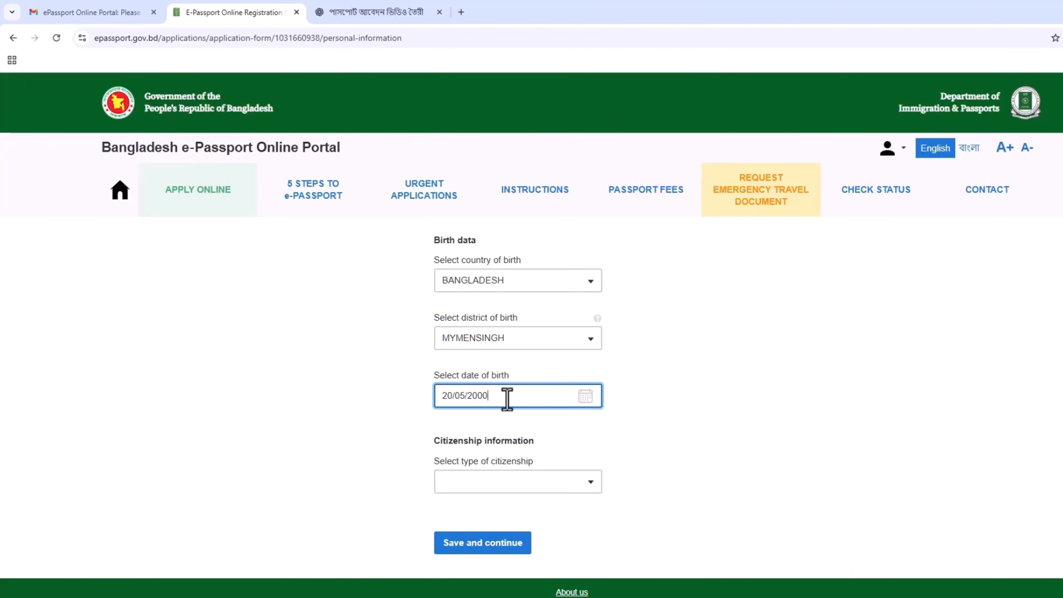
pyautogui.scroll(-1, 481, 481)
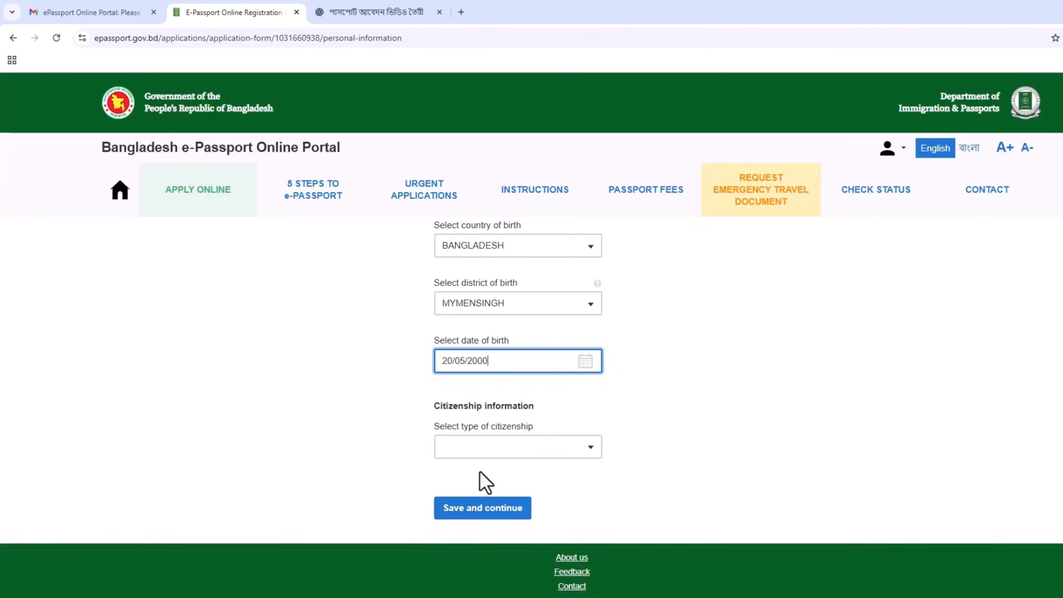
# Choose BY BIRTH as citizenship type and save the personal information
pyautogui.click(527, 447)
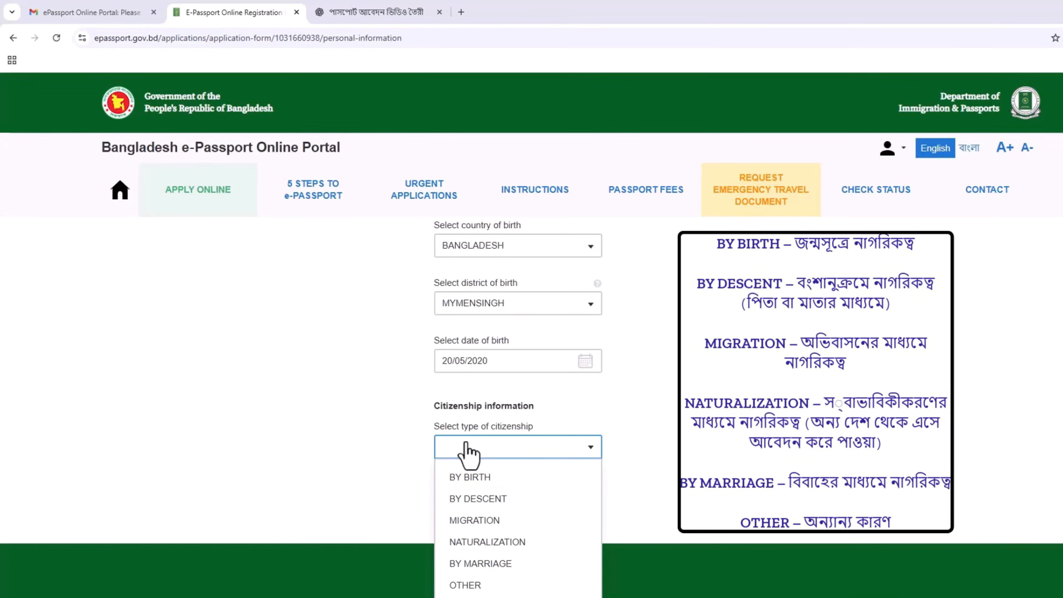
pyautogui.click(471, 479)
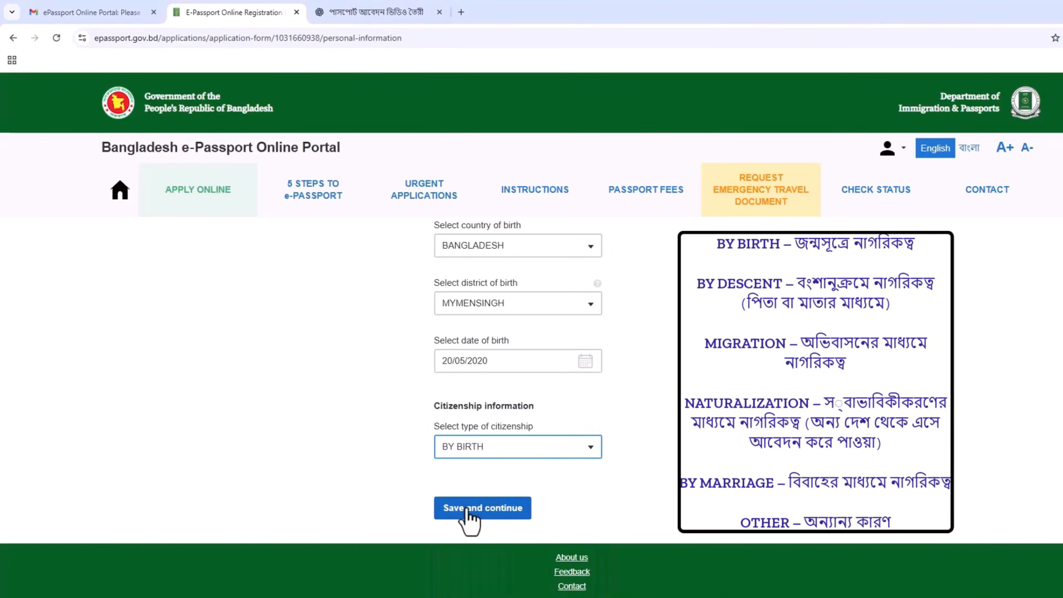
pyautogui.click(482, 518)
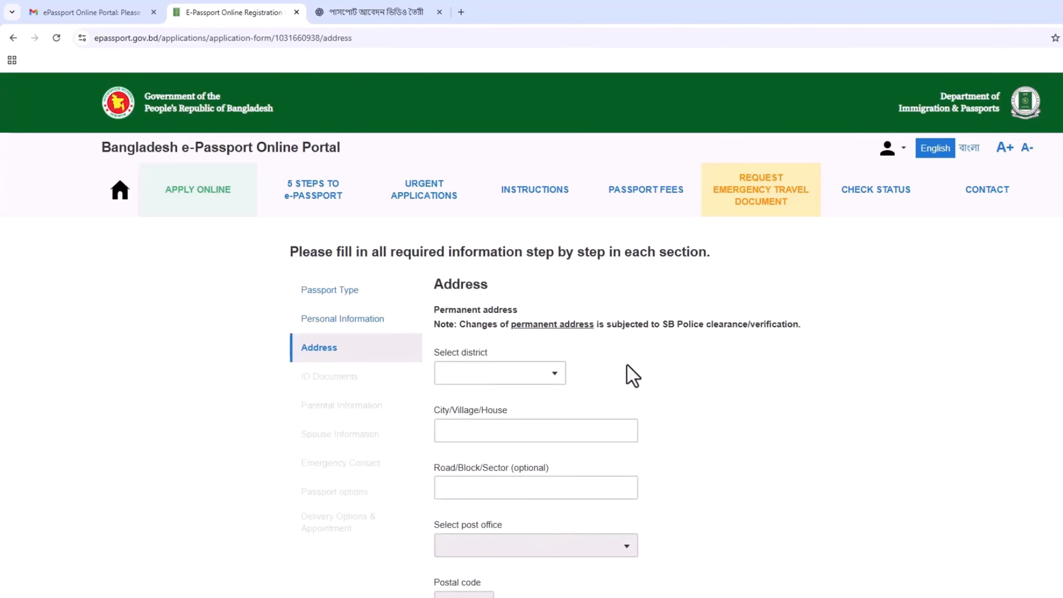
# Choose MYMENSINGH as the permanent address district and fill in the village/house line
pyautogui.click(470, 373)
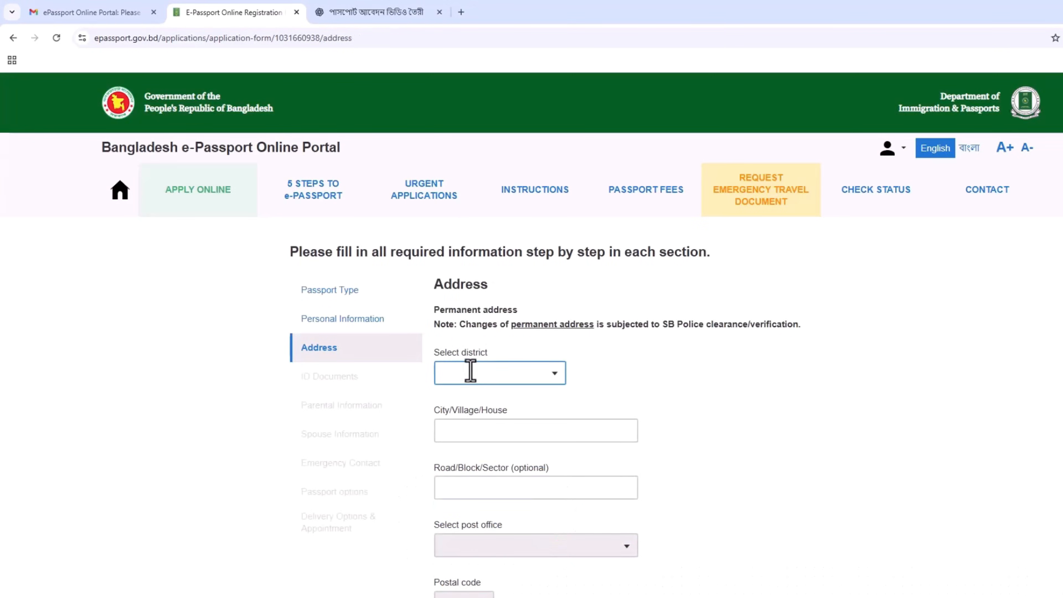
pyautogui.click(479, 372)
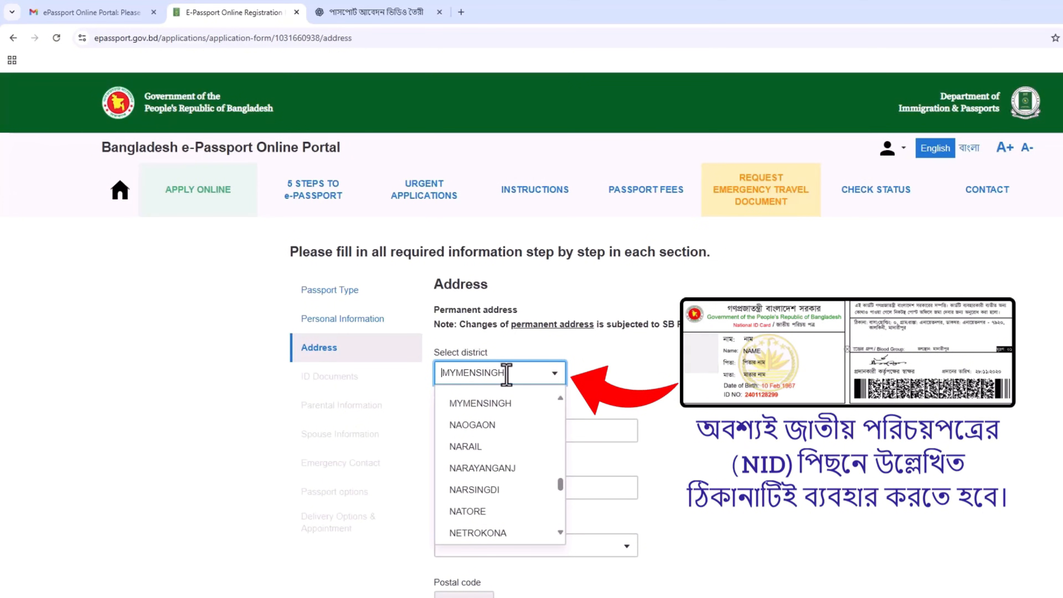
pyautogui.click(464, 403)
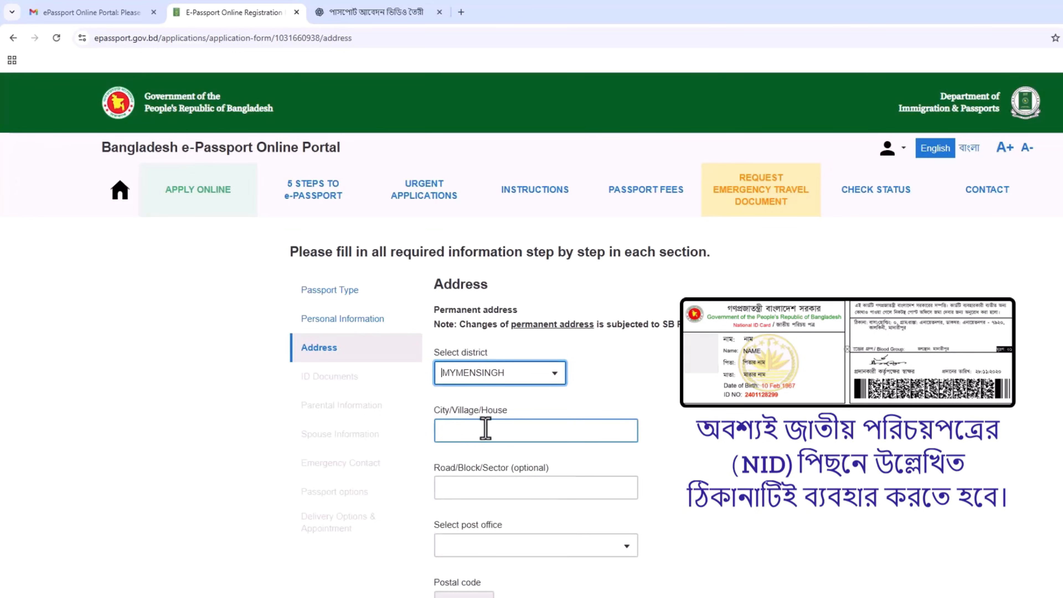
pyautogui.click(442, 432)
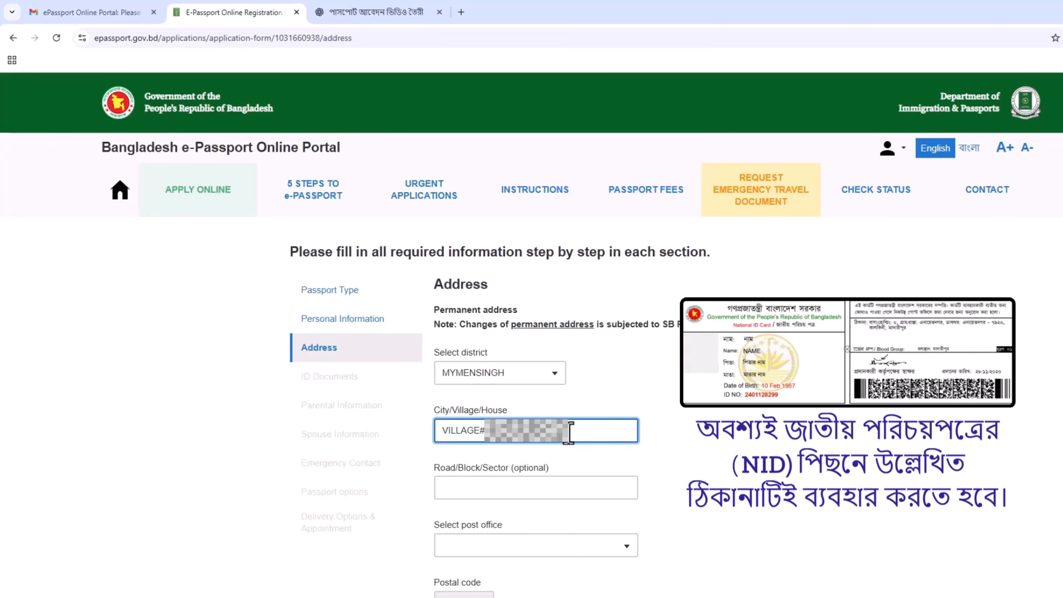
pyautogui.scroll(-1, 515, 474)
pyautogui.click(465, 429)
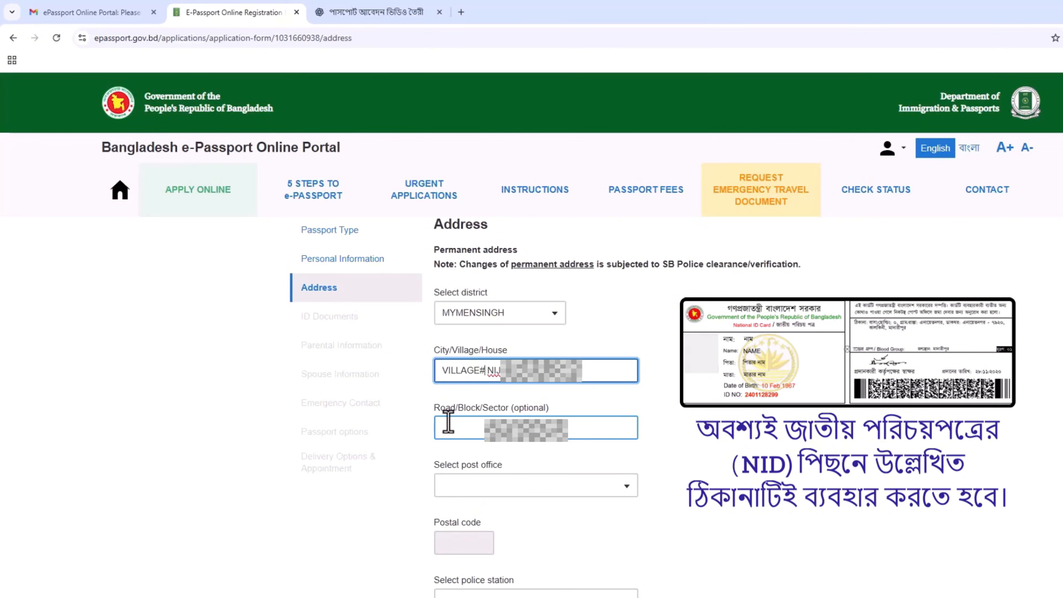
pyautogui.click(512, 447)
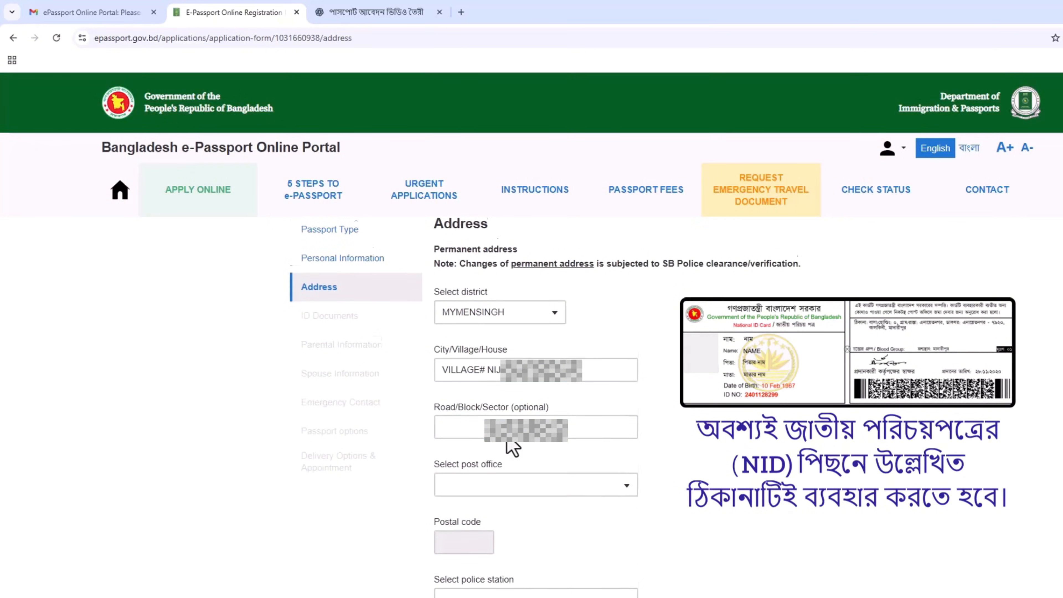
pyautogui.click(448, 493)
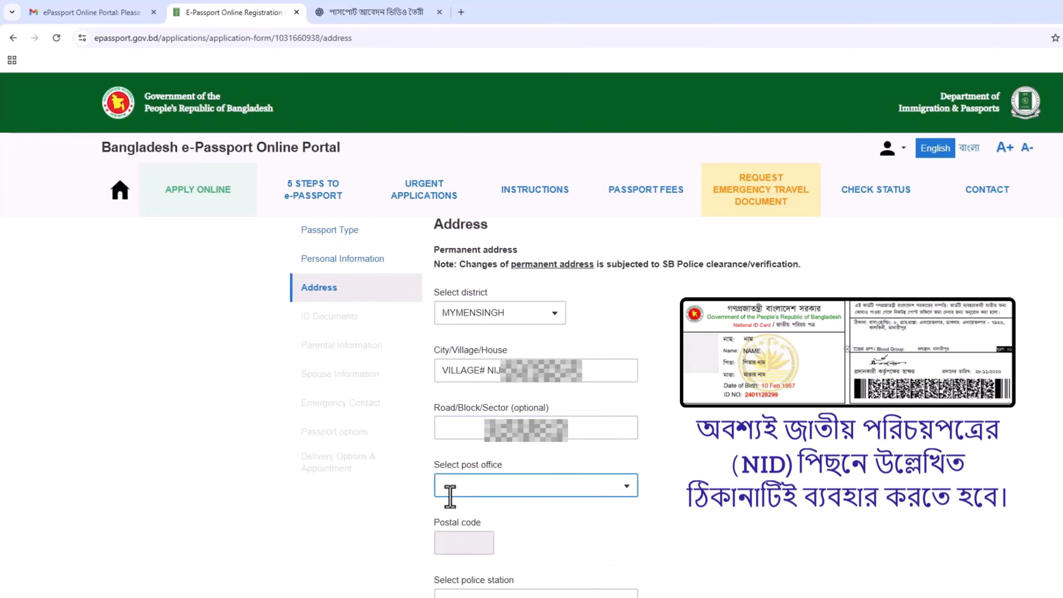
pyautogui.scroll(-1, 475, 469)
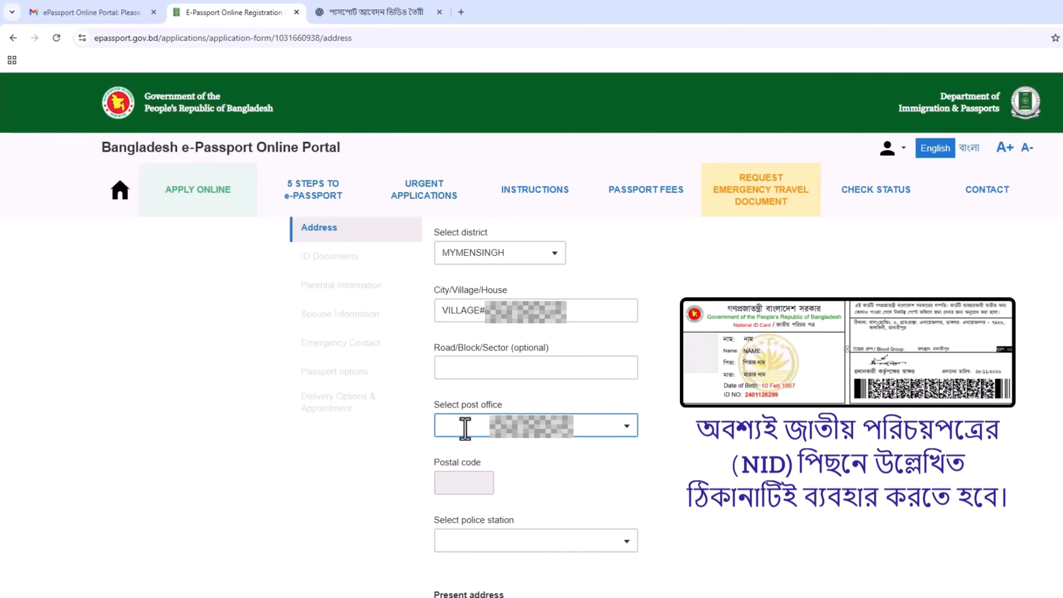
# Search 2210 and pick RAMVOTROPUR - 2210 as the permanent post office
pyautogui.click(460, 427)
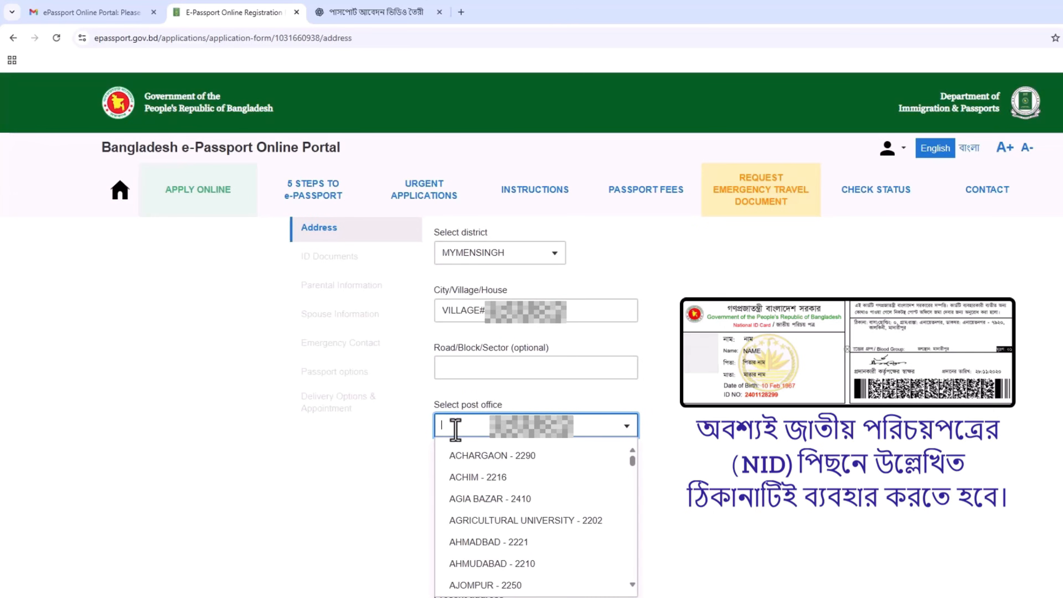
pyautogui.write('22')
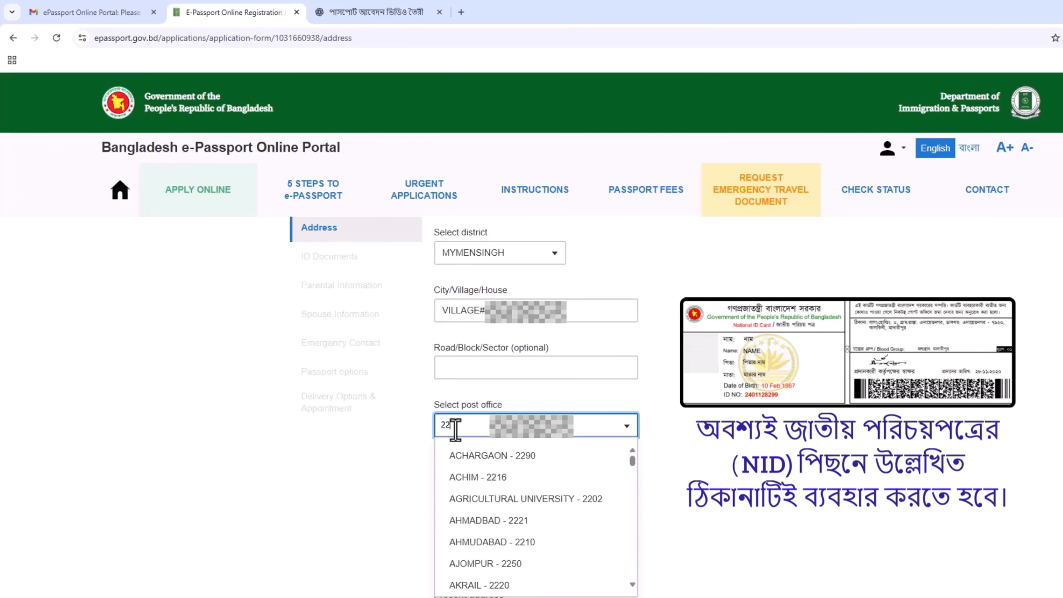
pyautogui.write('10')
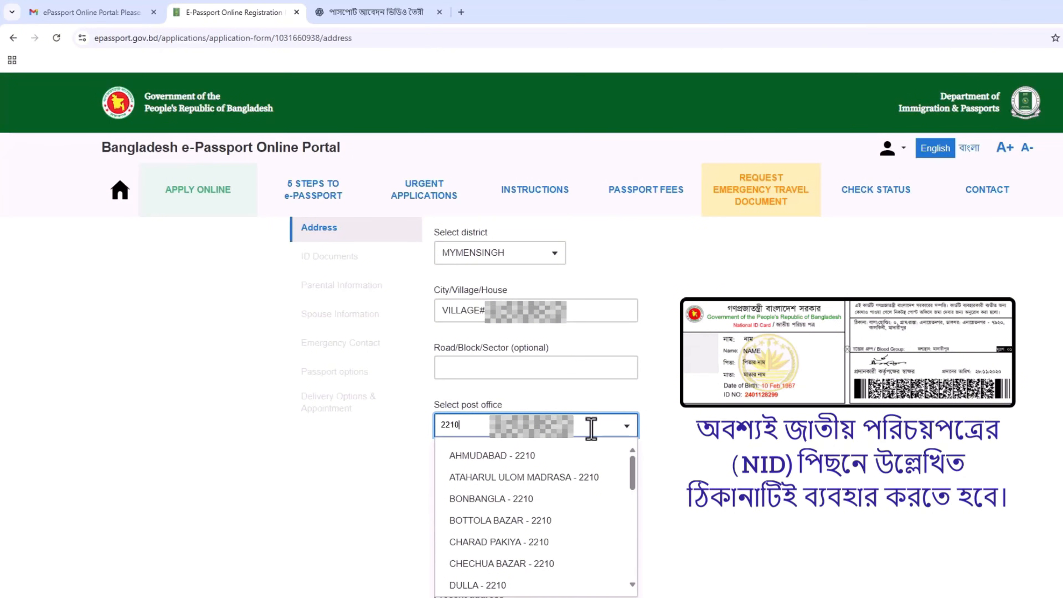
pyautogui.scroll(-3, 574, 439)
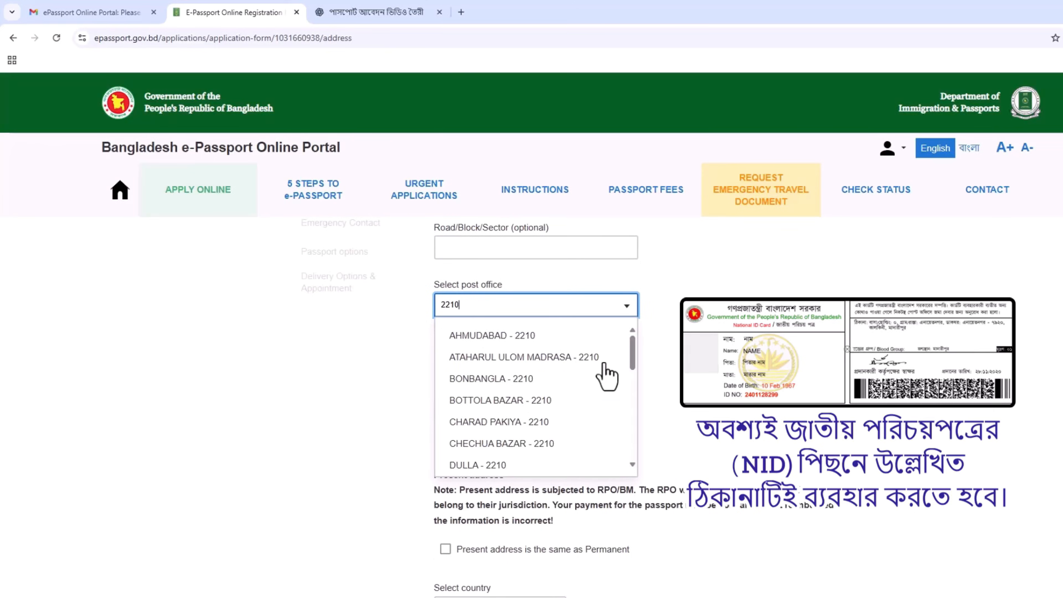
pyautogui.scroll(-5, 481, 423)
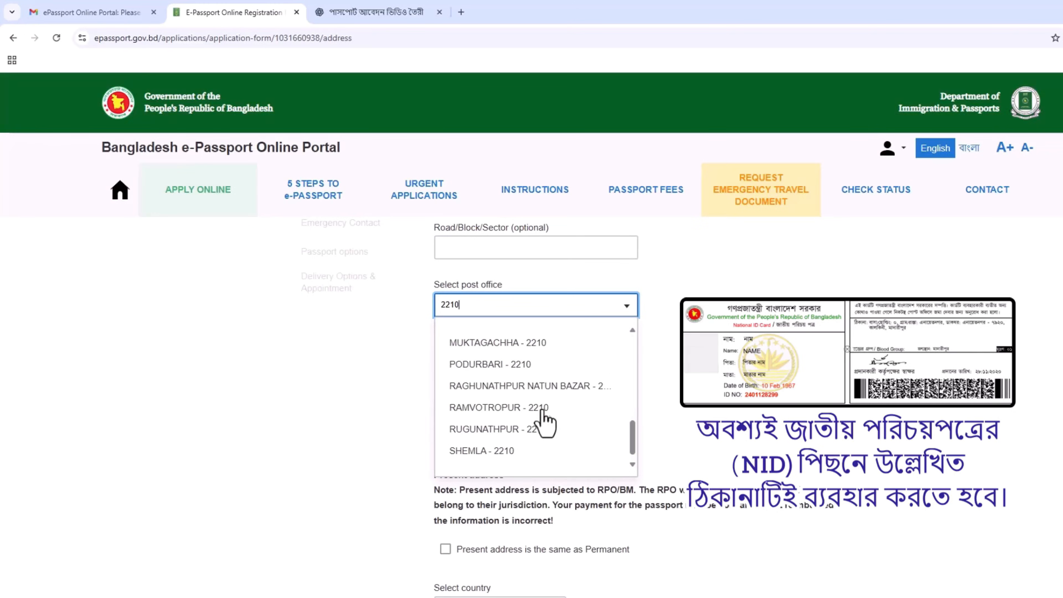
pyautogui.click(494, 408)
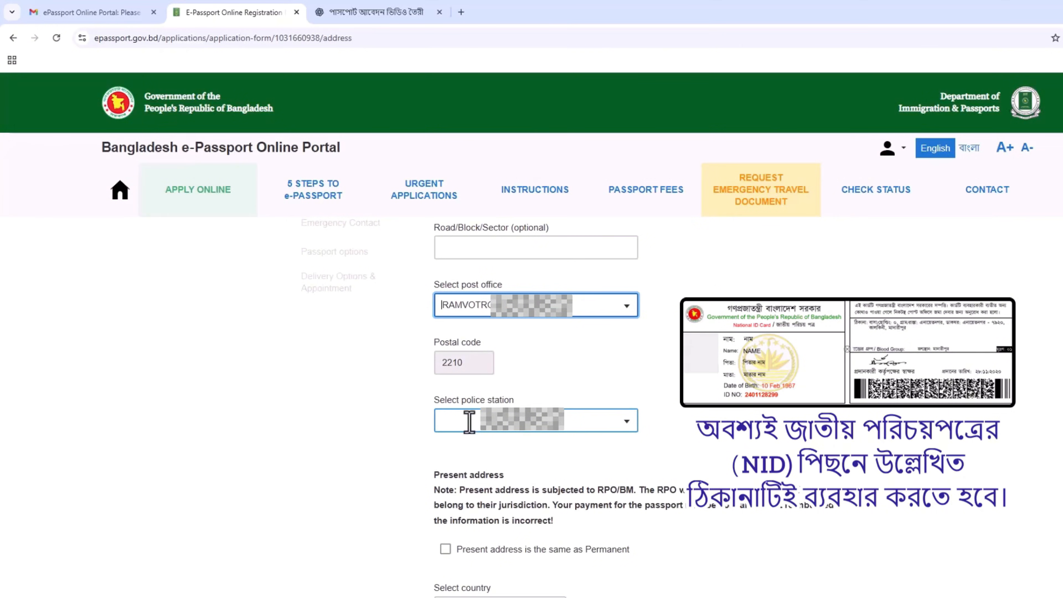
# Choose MUKTAGACHA as the permanent address police station
pyautogui.click(507, 431)
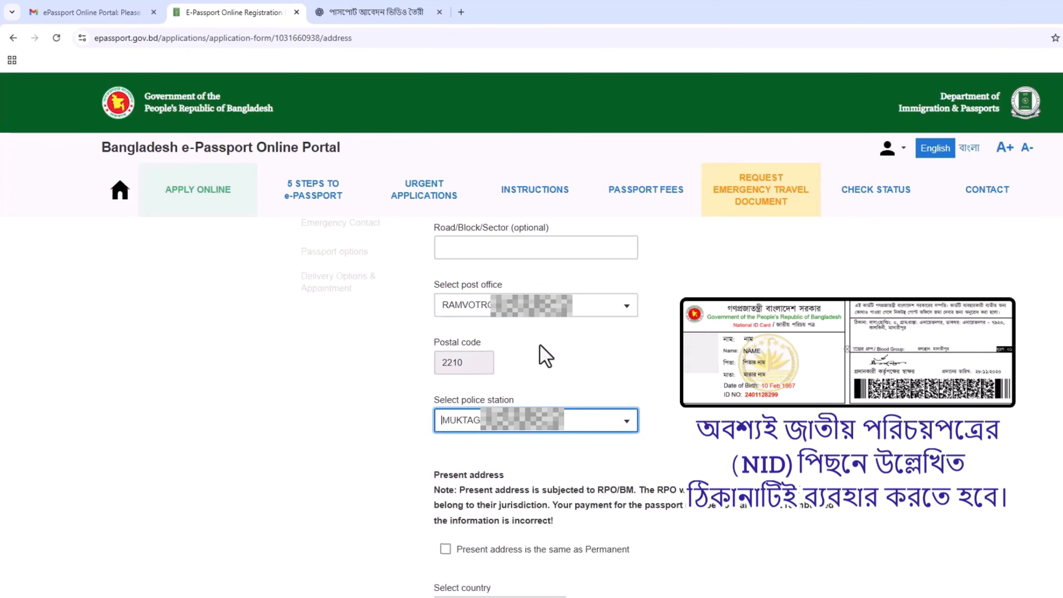
pyautogui.scroll(-1, 490, 409)
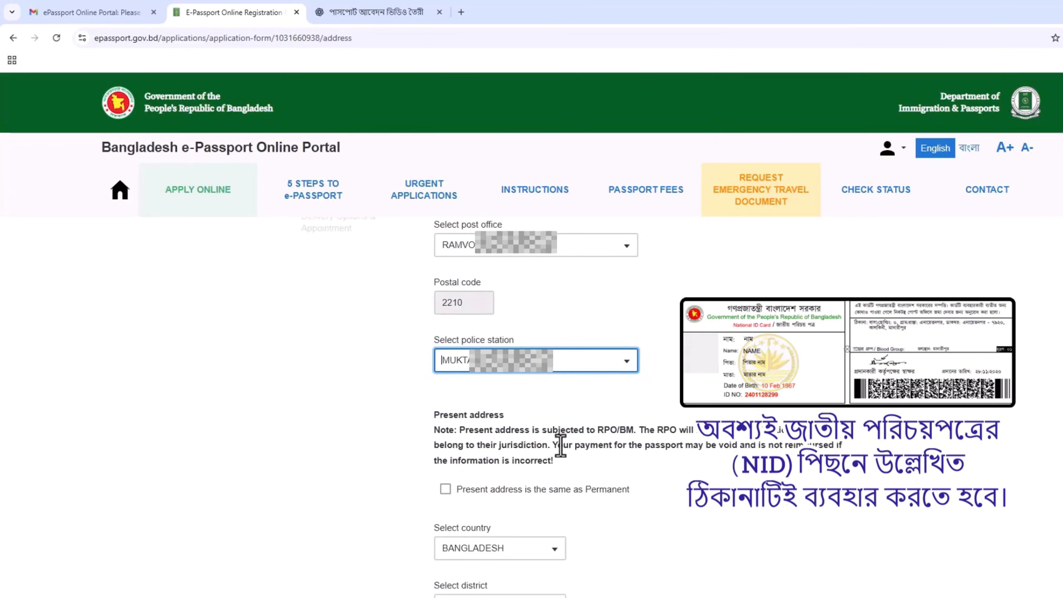
pyautogui.scroll(5, 559, 444)
pyautogui.click(532, 372)
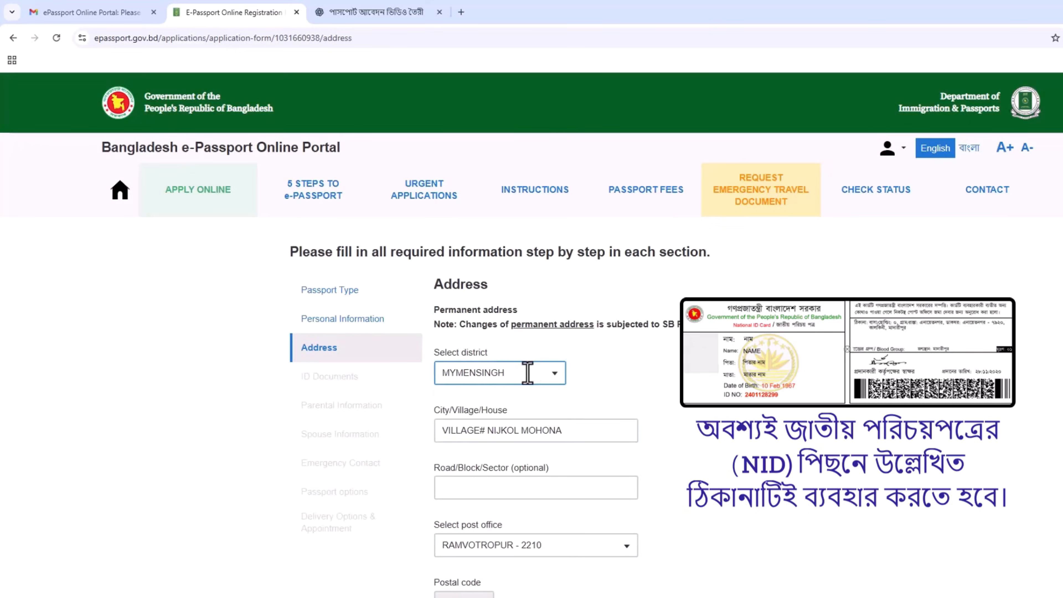
pyautogui.scroll(-3, 528, 372)
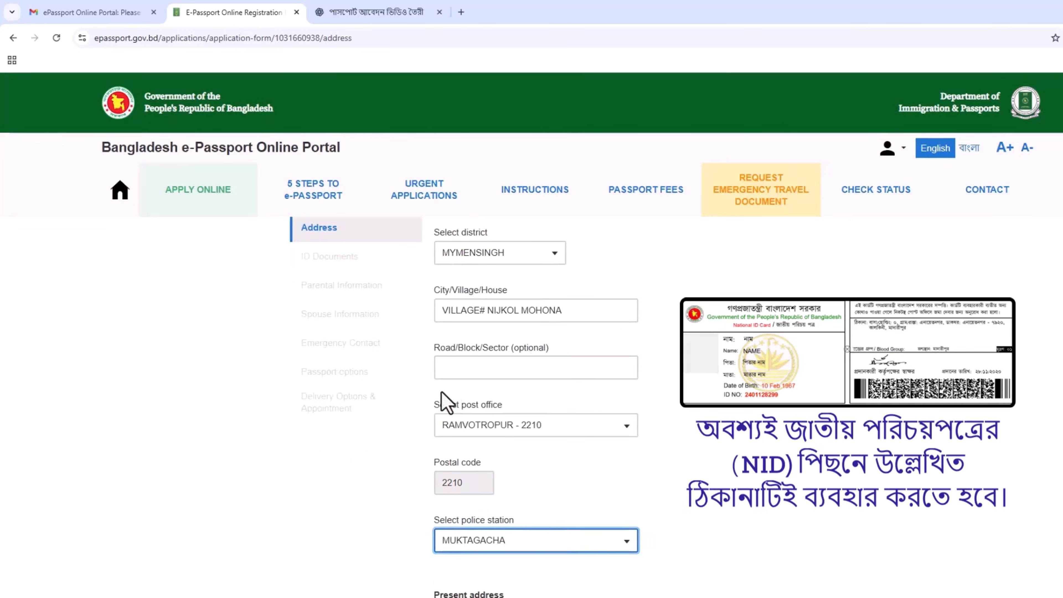
pyautogui.scroll(1, 452, 377)
pyautogui.click(441, 315)
# Tick, then untick 'Present address is the same as Permanent' so the present address stays editable
pyautogui.scroll(-5, 502, 377)
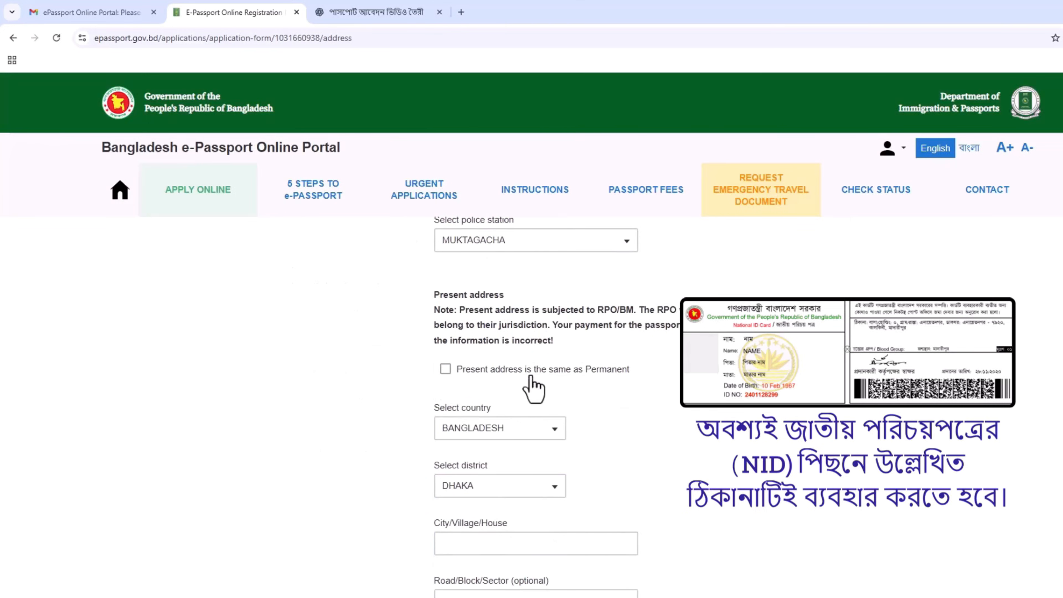
pyautogui.scroll(3, 533, 377)
pyautogui.scroll(-3, 523, 377)
pyautogui.click(445, 371)
pyautogui.click(445, 371)
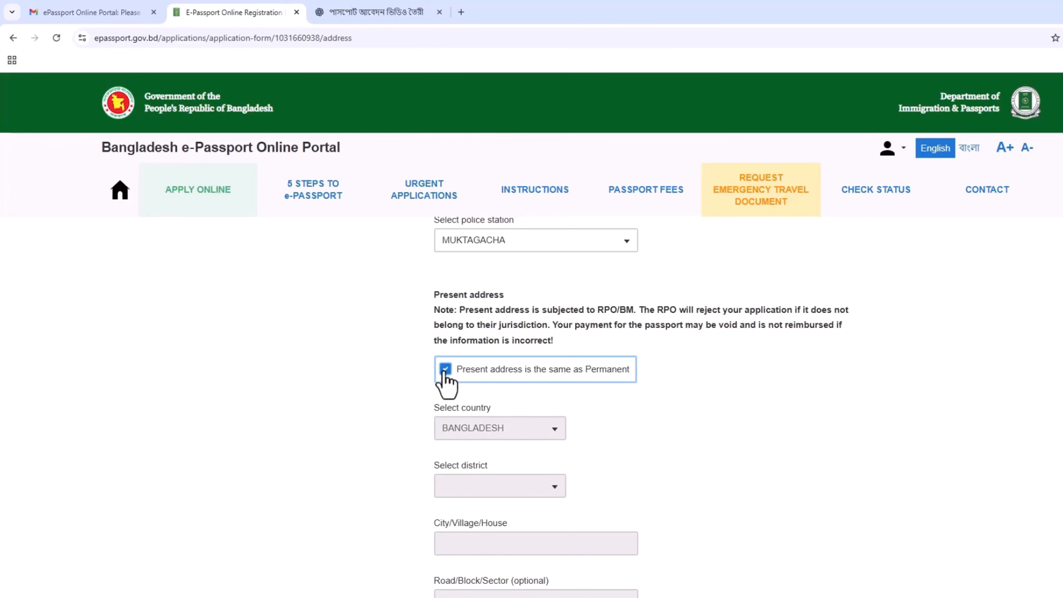
pyautogui.click(445, 371)
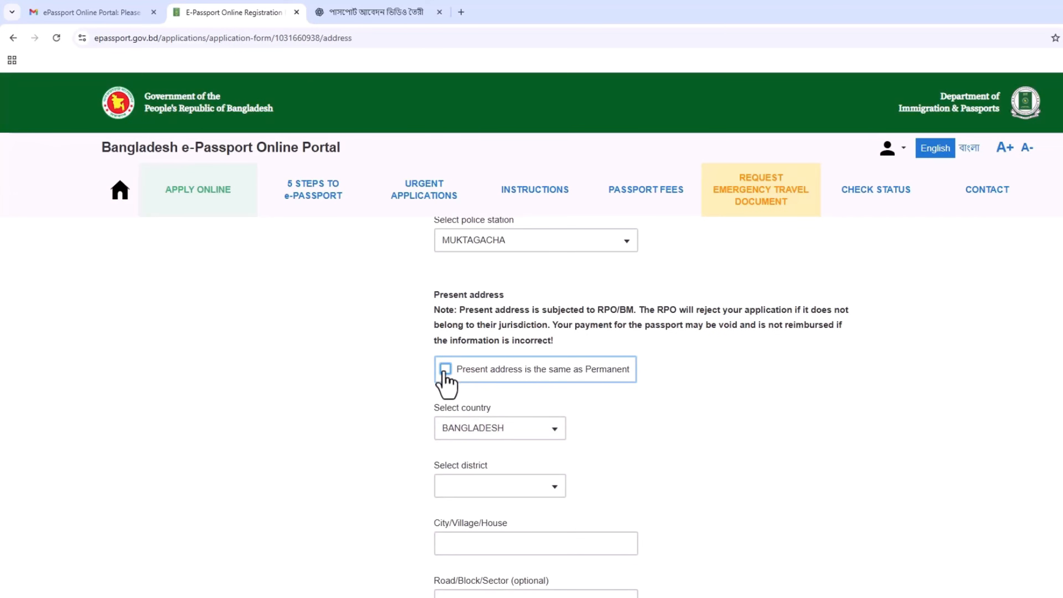
pyautogui.scroll(-3, 526, 387)
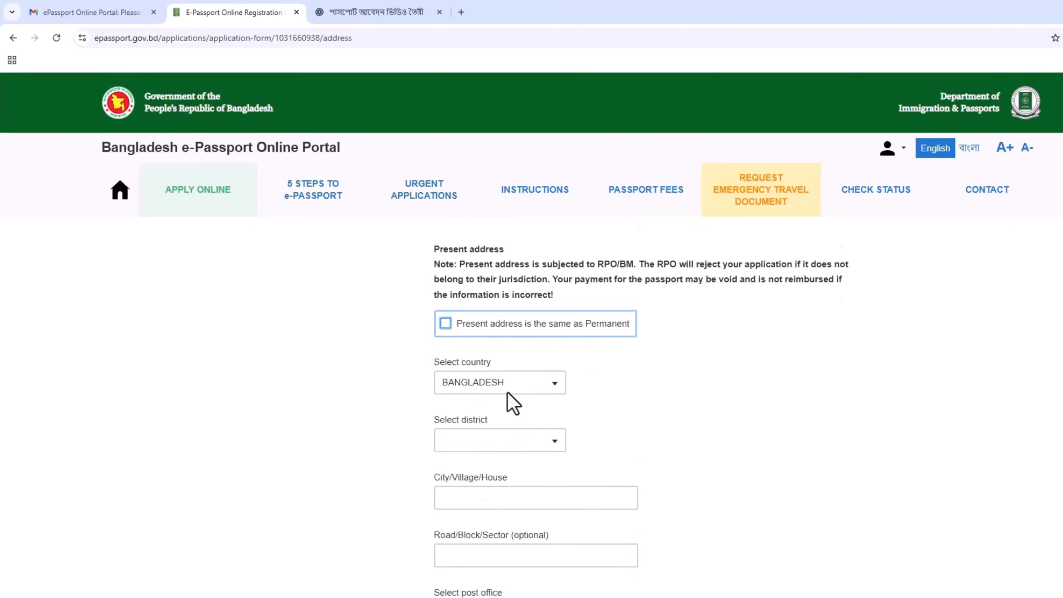
pyautogui.scroll(2, 521, 347)
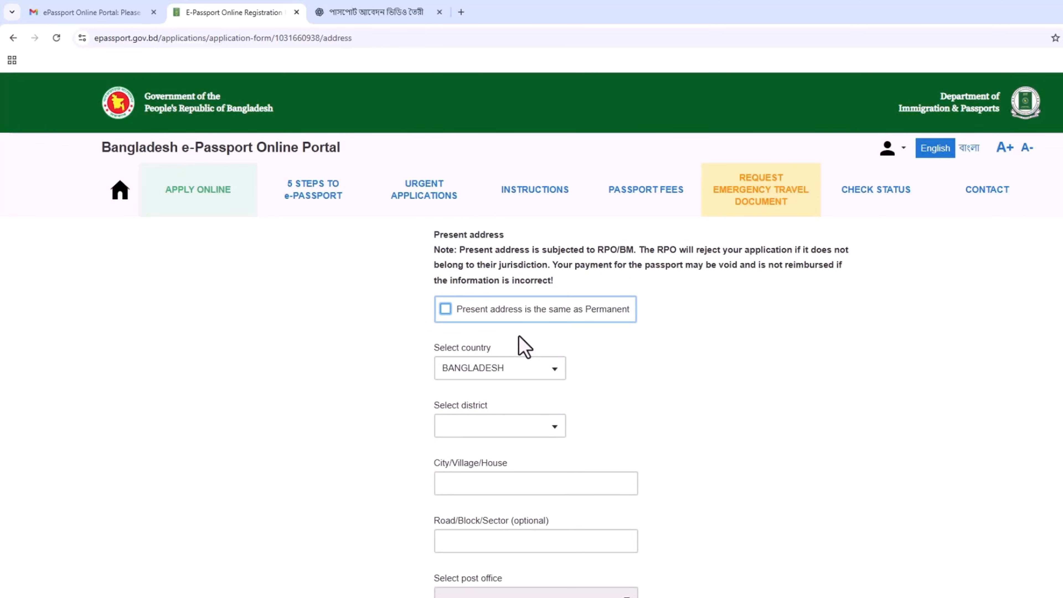
# Keep BANGLADESH as present country and set the present district to DHAKA
pyautogui.click(532, 374)
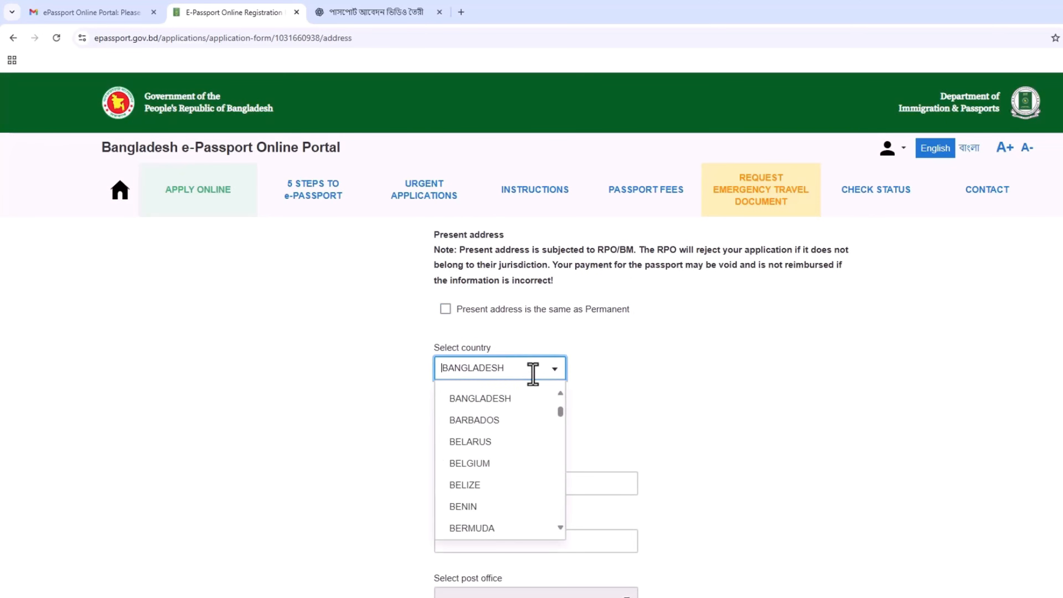
pyautogui.click(427, 367)
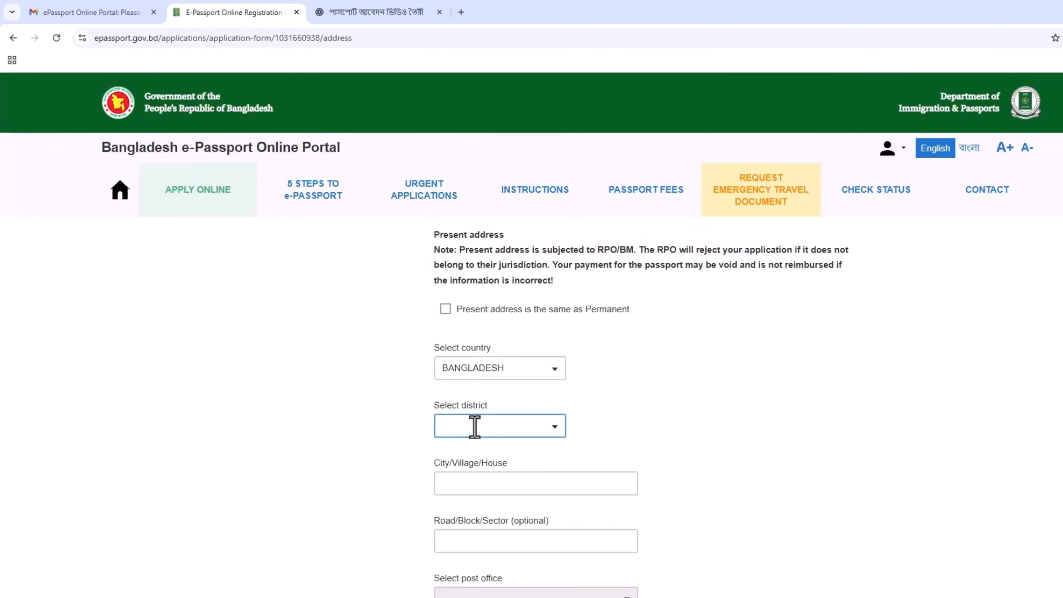
pyautogui.click(458, 425)
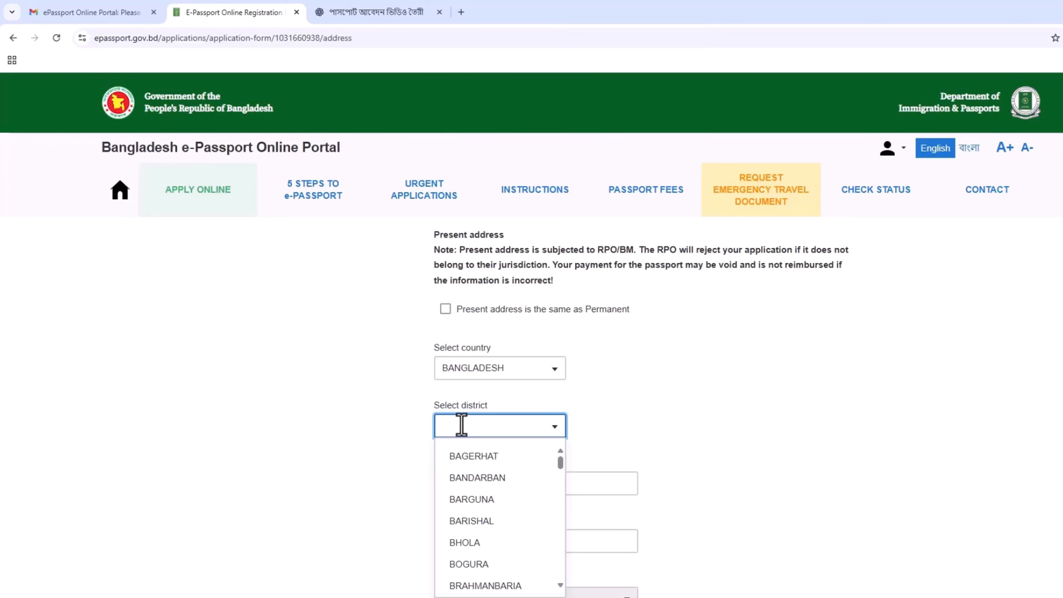
pyautogui.scroll(-3, 494, 502)
pyautogui.click(503, 465)
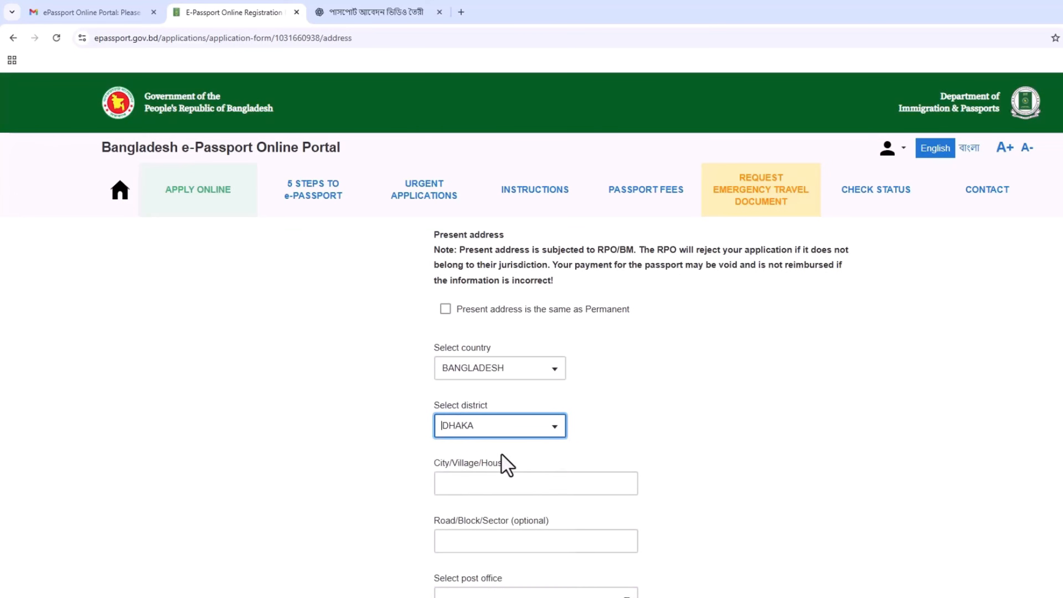
pyautogui.scroll(-1, 458, 427)
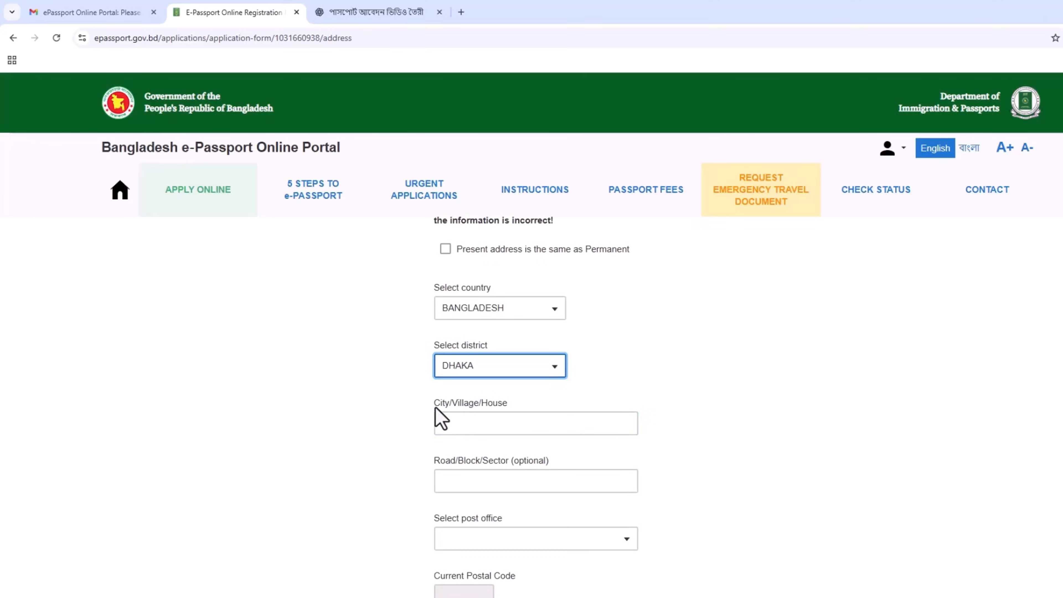
# Enter the present address's house line and sector/road line
pyautogui.click(461, 424)
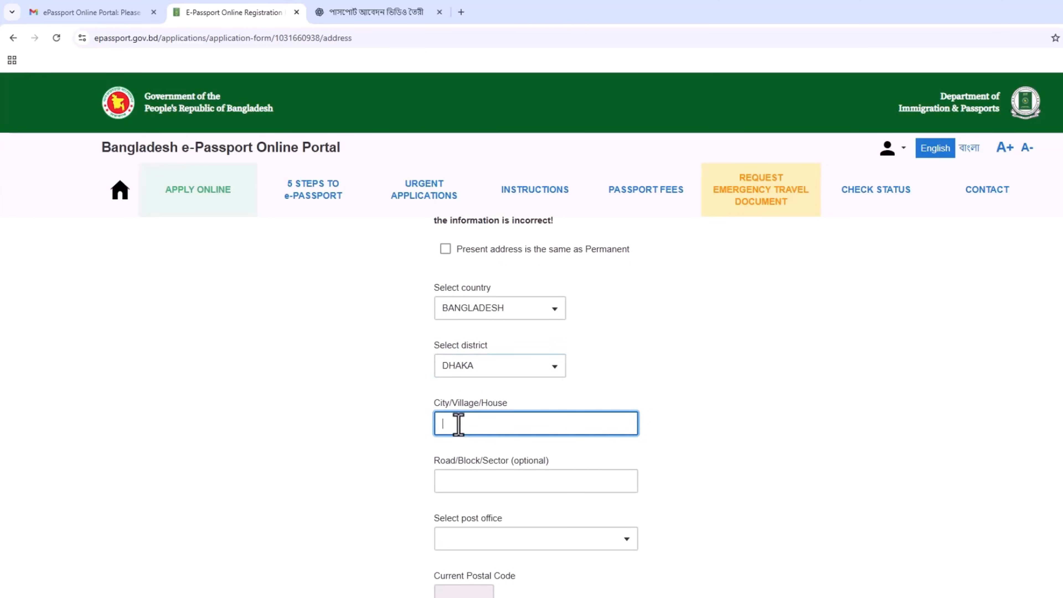
pyautogui.scroll(-1, 456, 423)
pyautogui.click(452, 420)
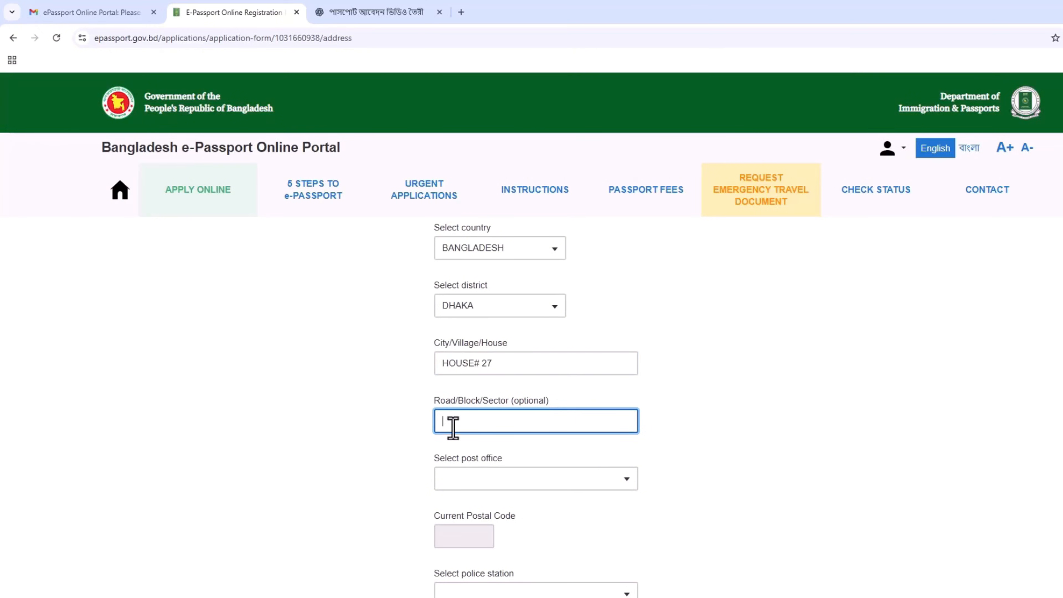
pyautogui.scroll(-3, 453, 418)
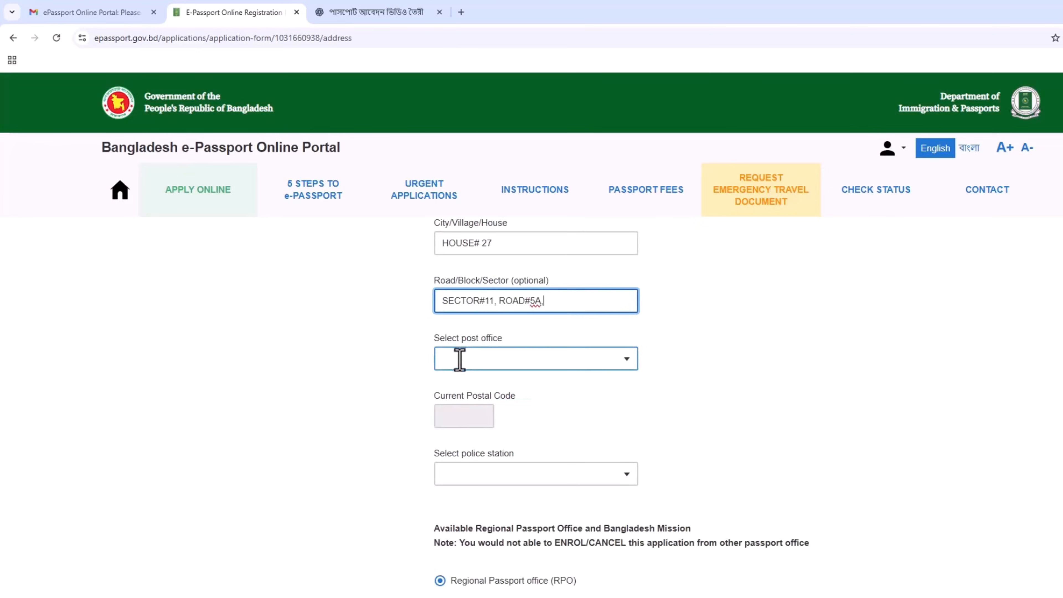
# Pick post office UTTARA - 1230 with police station UTTARA WEST and save the address
pyautogui.click(459, 355)
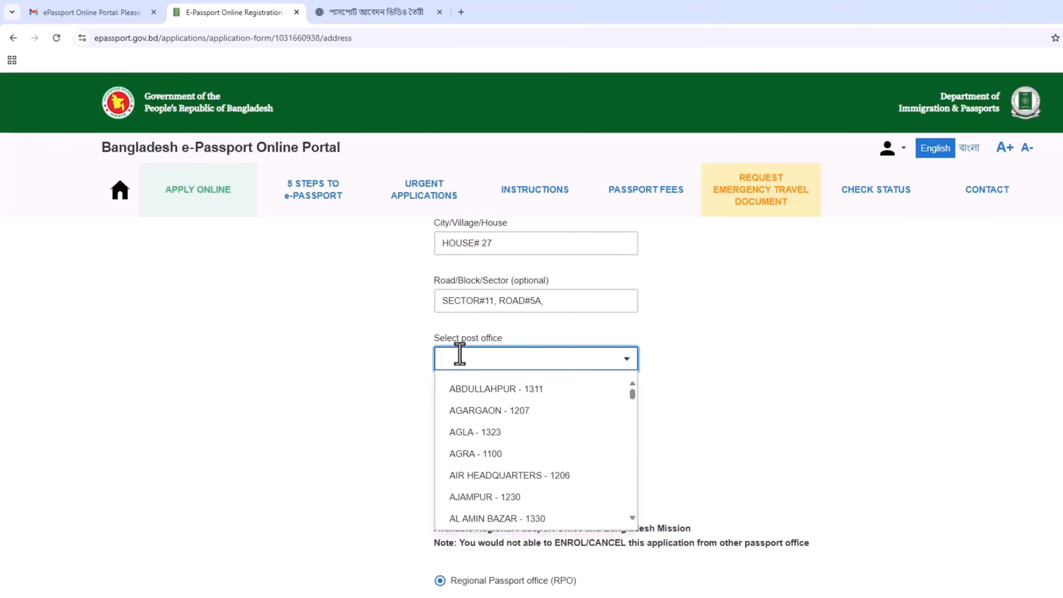
pyautogui.write('1230')
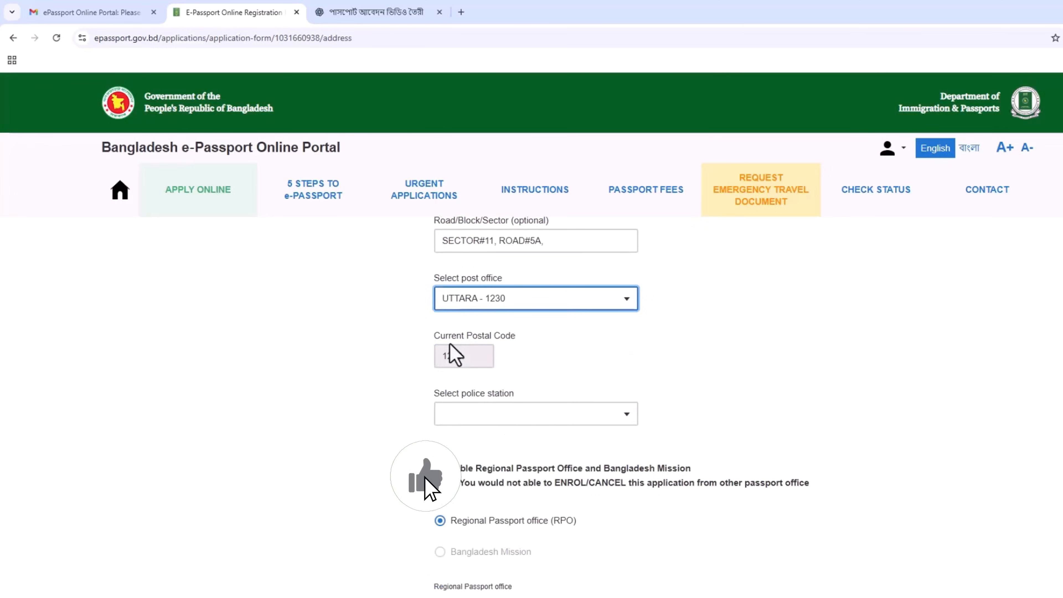
pyautogui.scroll(-1, 449, 347)
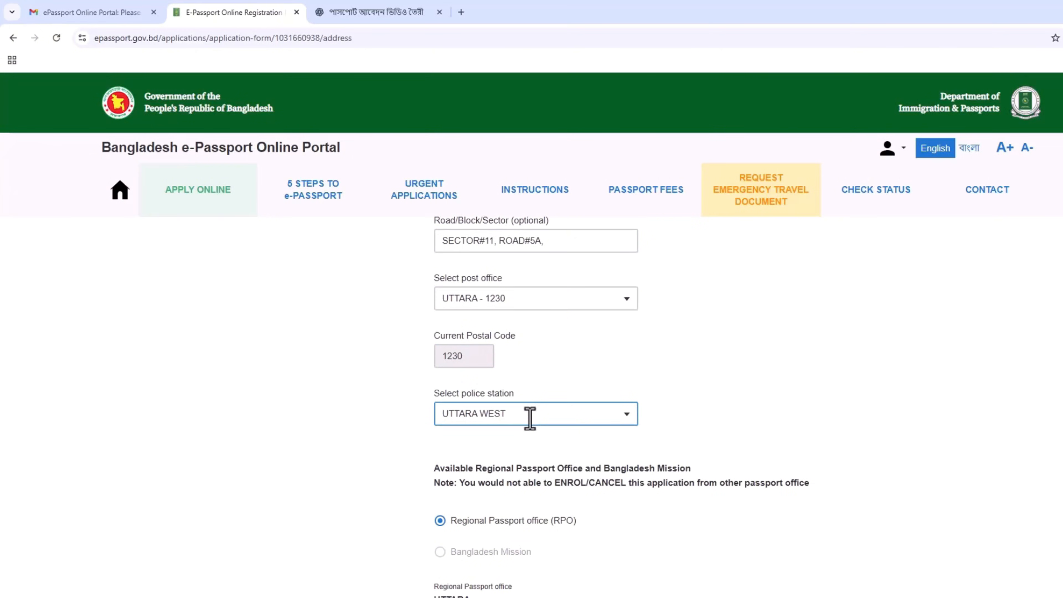
pyautogui.scroll(-2, 517, 408)
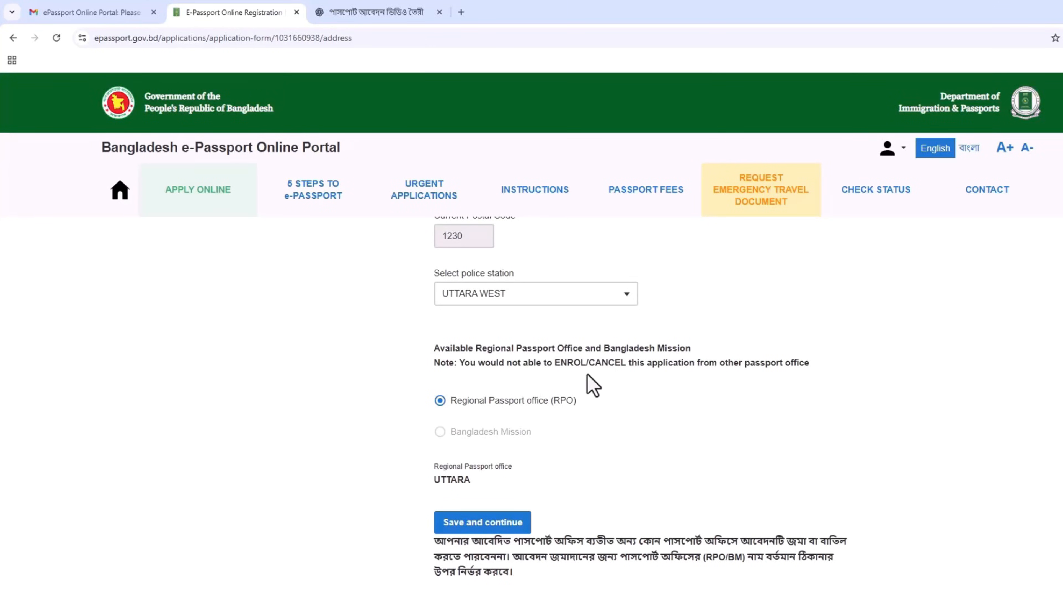
pyautogui.scroll(-2, 588, 380)
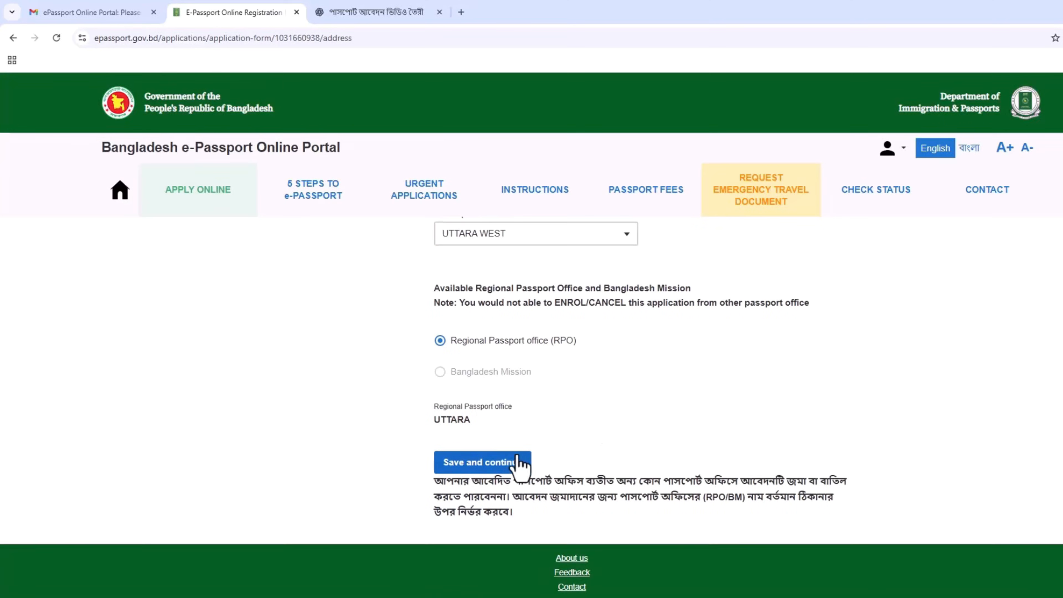
pyautogui.click(485, 462)
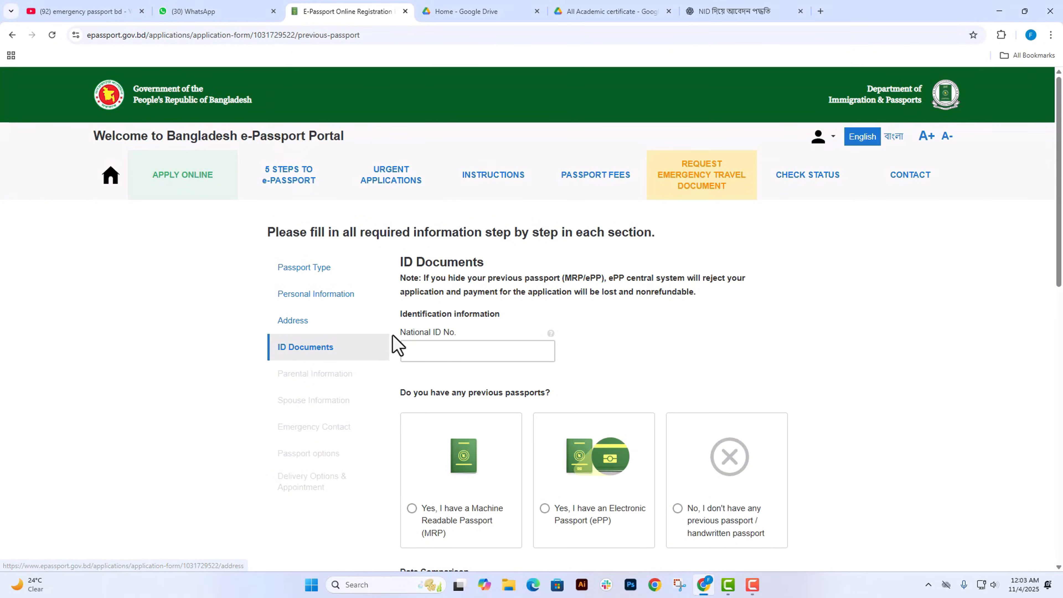
# Enter the national ID number and declare there is no previous passport
pyautogui.click(417, 353)
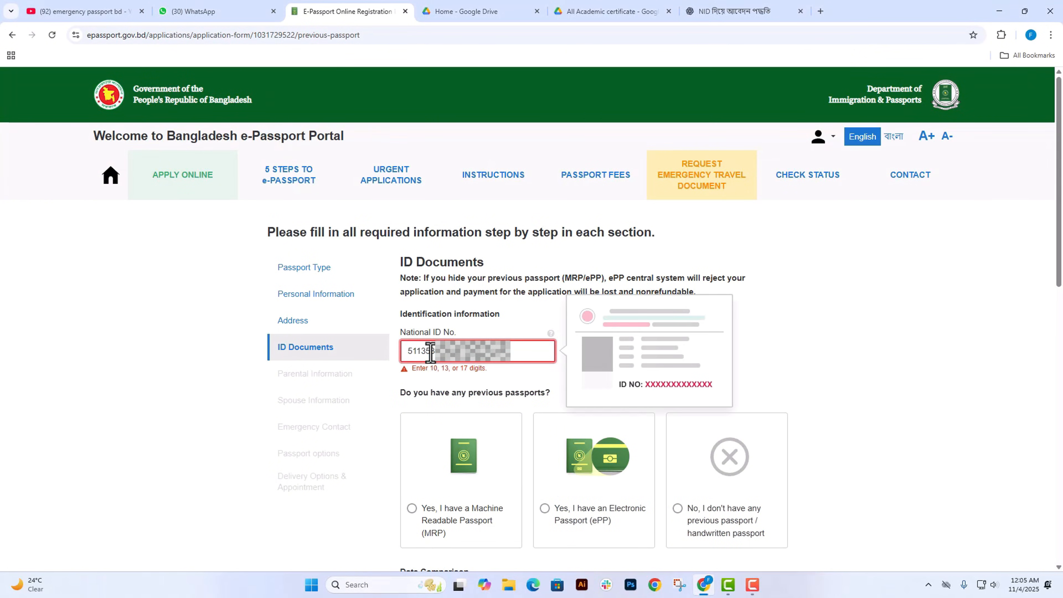
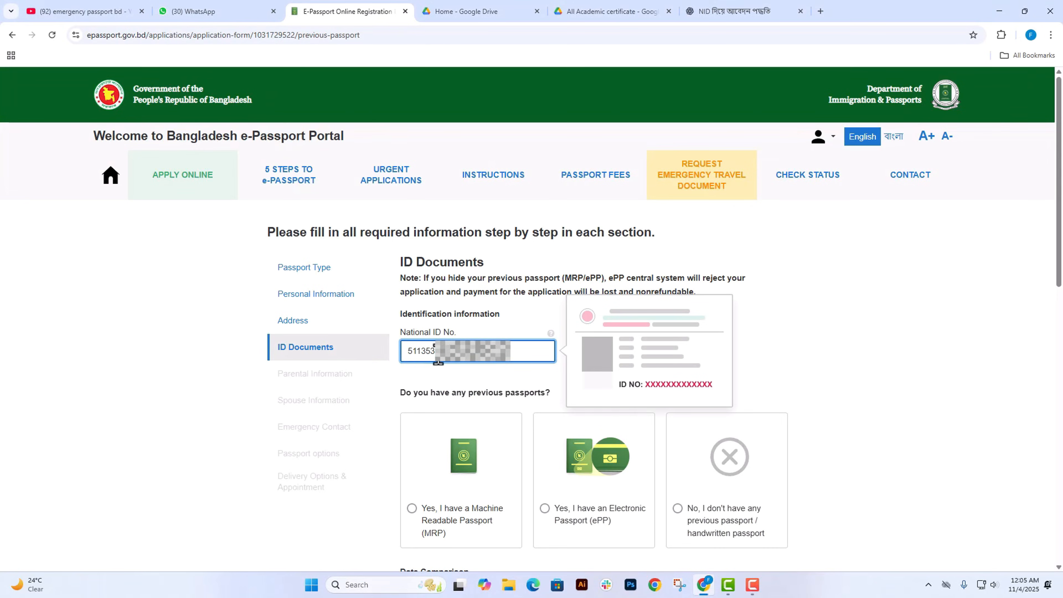
pyautogui.scroll(-1, 431, 351)
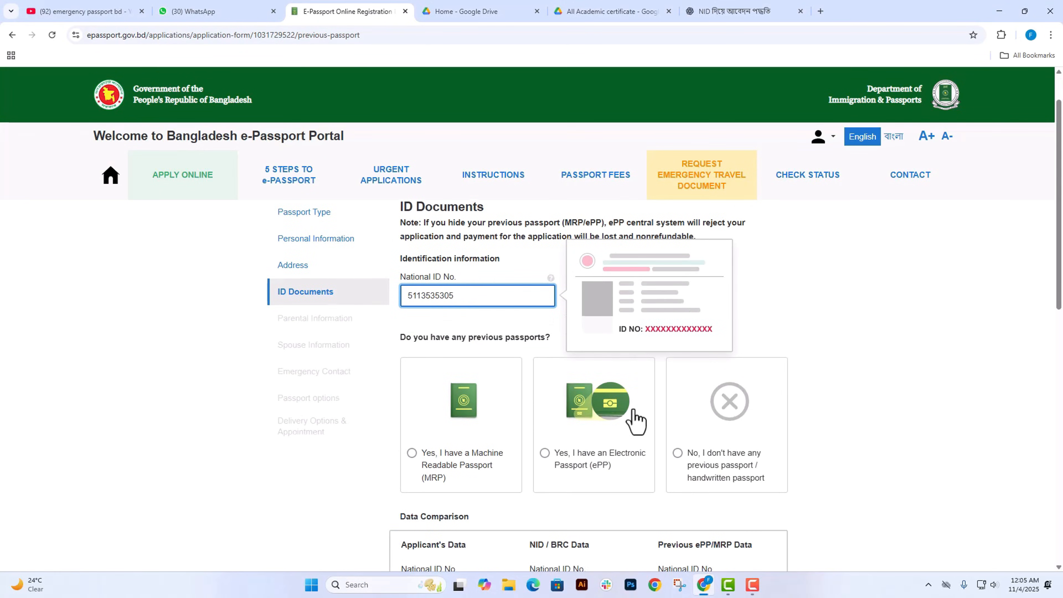
pyautogui.scroll(-2, 661, 397)
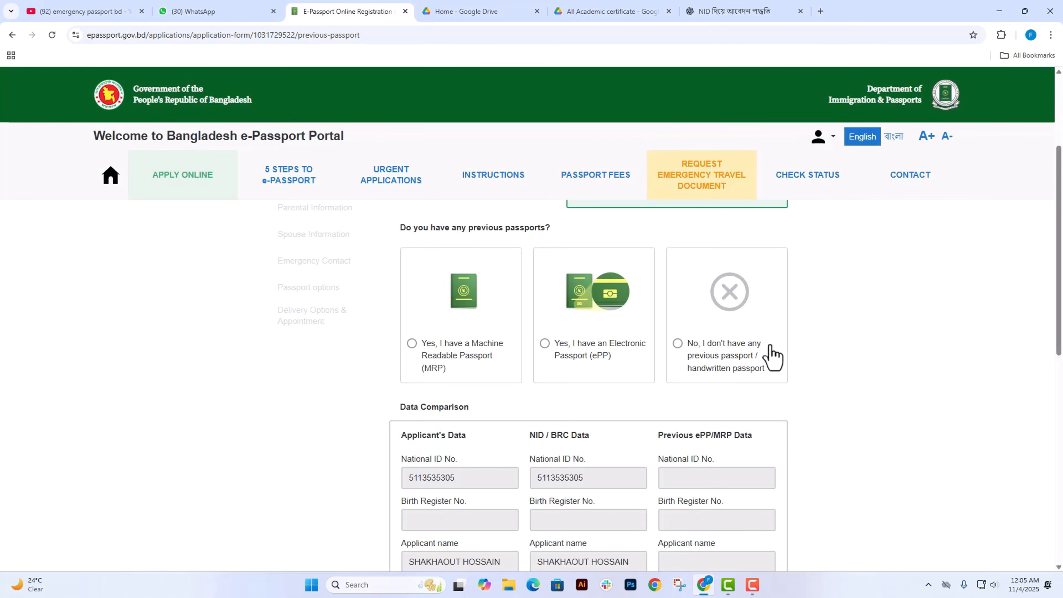
pyautogui.click(680, 343)
# Answer 'No, I don't have' for passports from other countries
pyautogui.scroll(2, 735, 361)
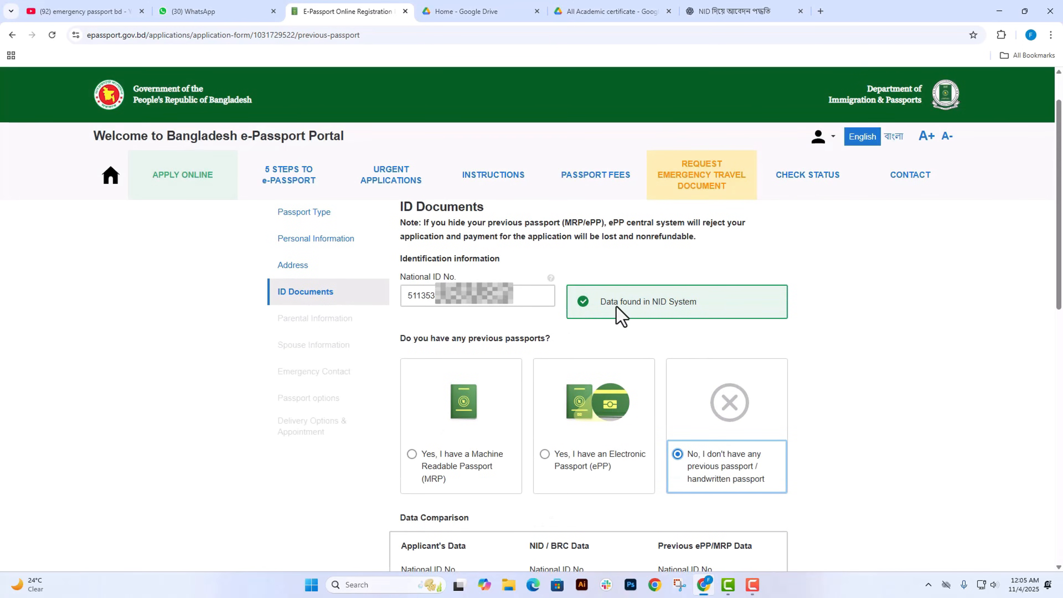
pyautogui.scroll(-1, 655, 294)
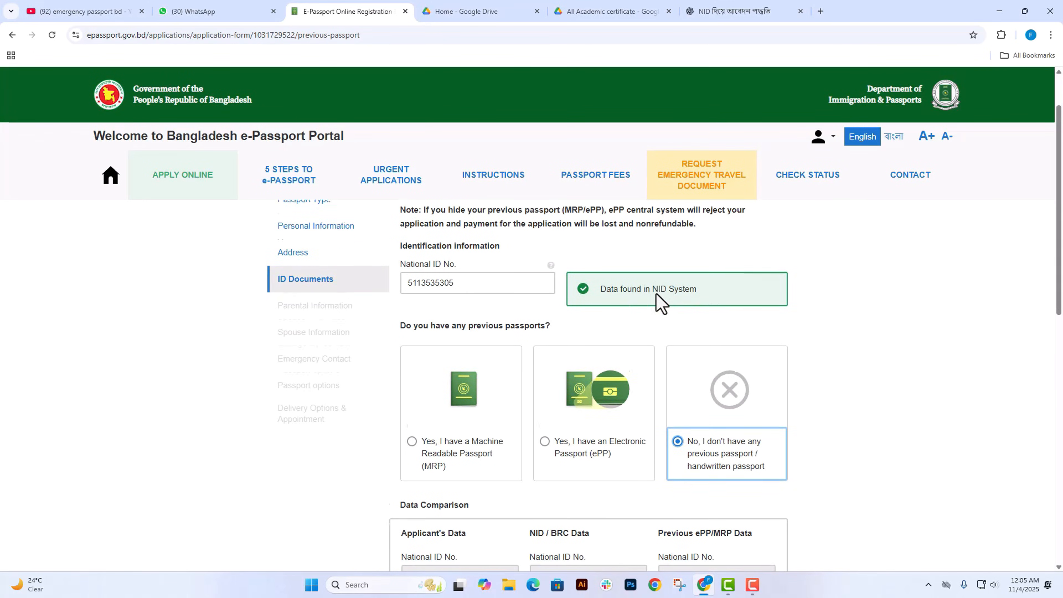
pyautogui.scroll(-5, 669, 293)
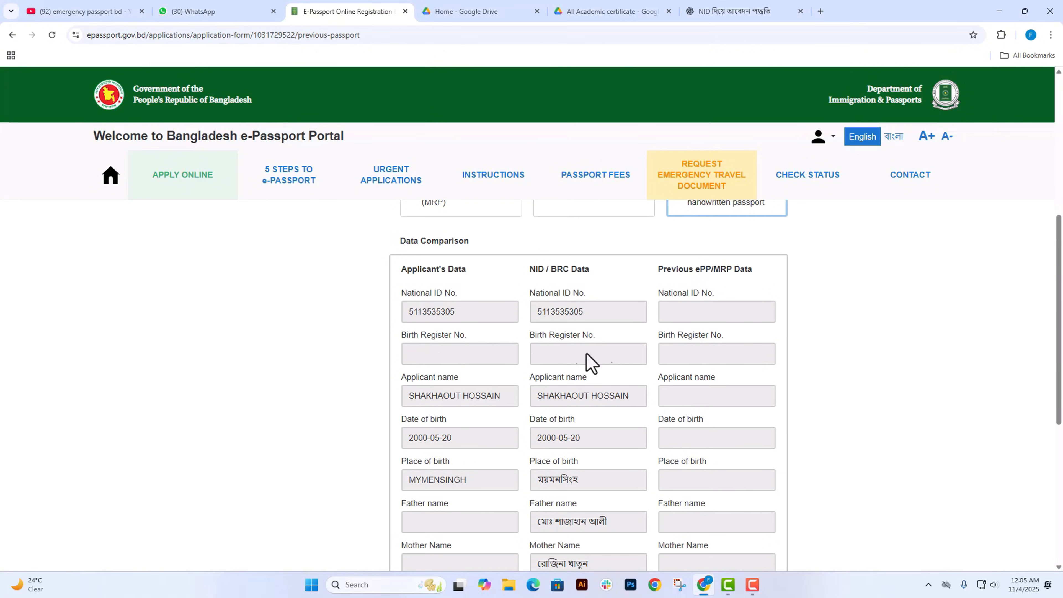
pyautogui.scroll(-2, 678, 387)
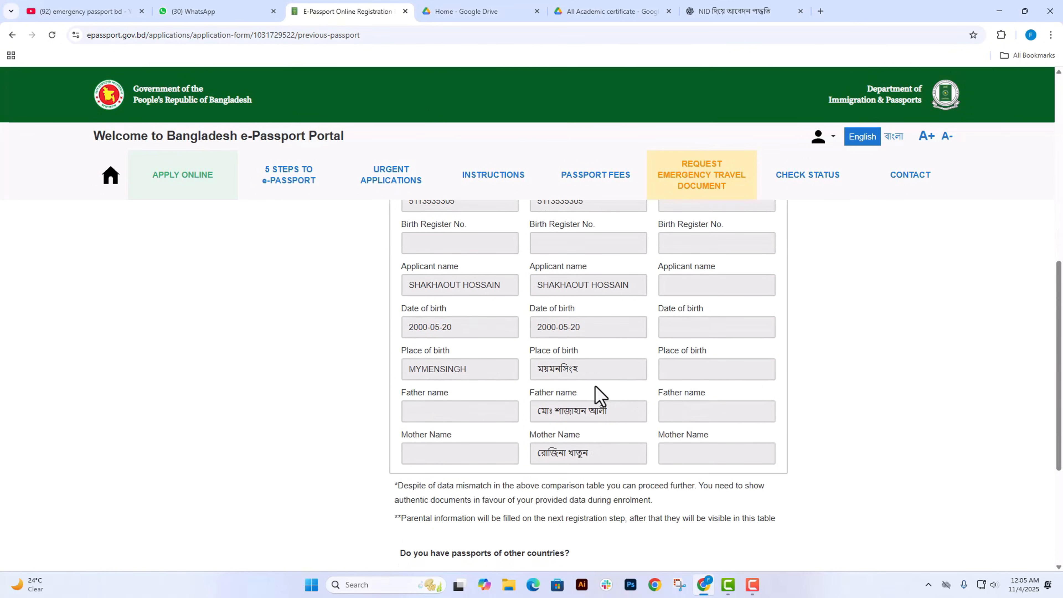
pyautogui.scroll(-1, 599, 396)
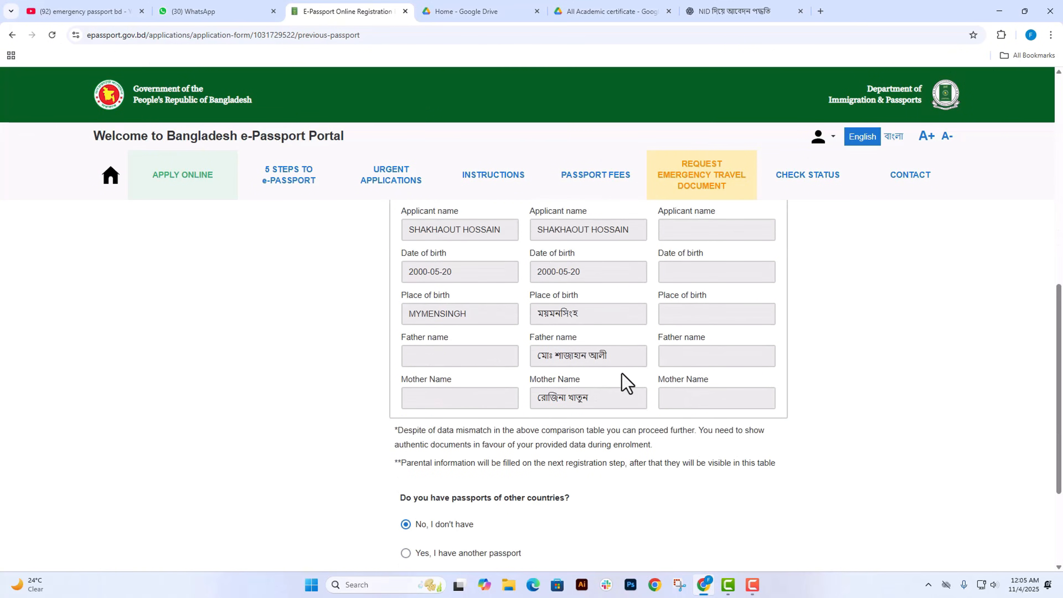
pyautogui.scroll(-1, 631, 385)
pyautogui.scroll(-1, 633, 389)
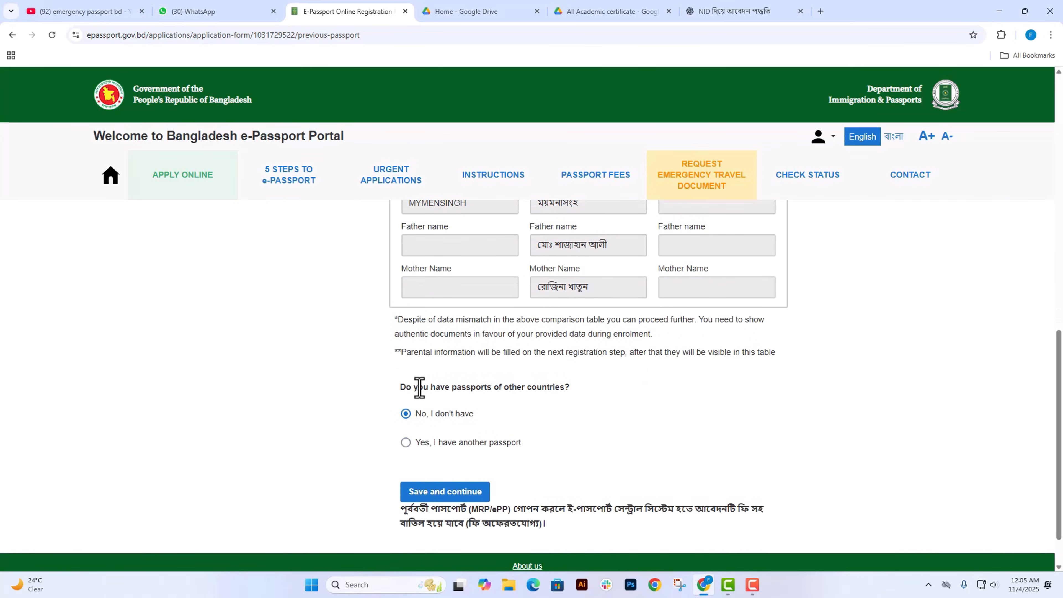
pyautogui.moveTo(402, 389); pyautogui.dragTo(585, 403)
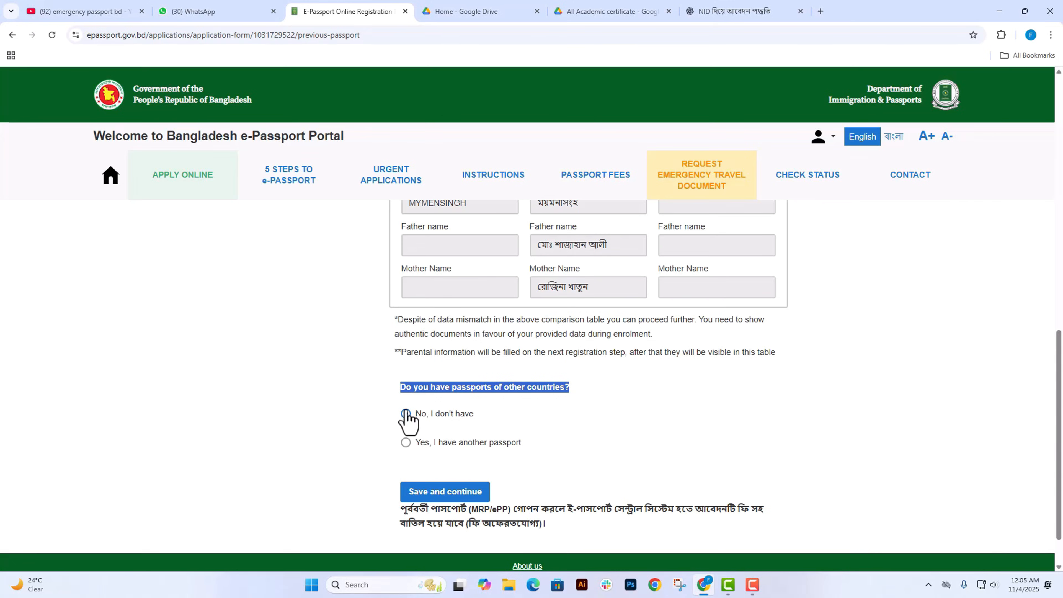
pyautogui.click(386, 406)
pyautogui.scroll(-1, 475, 432)
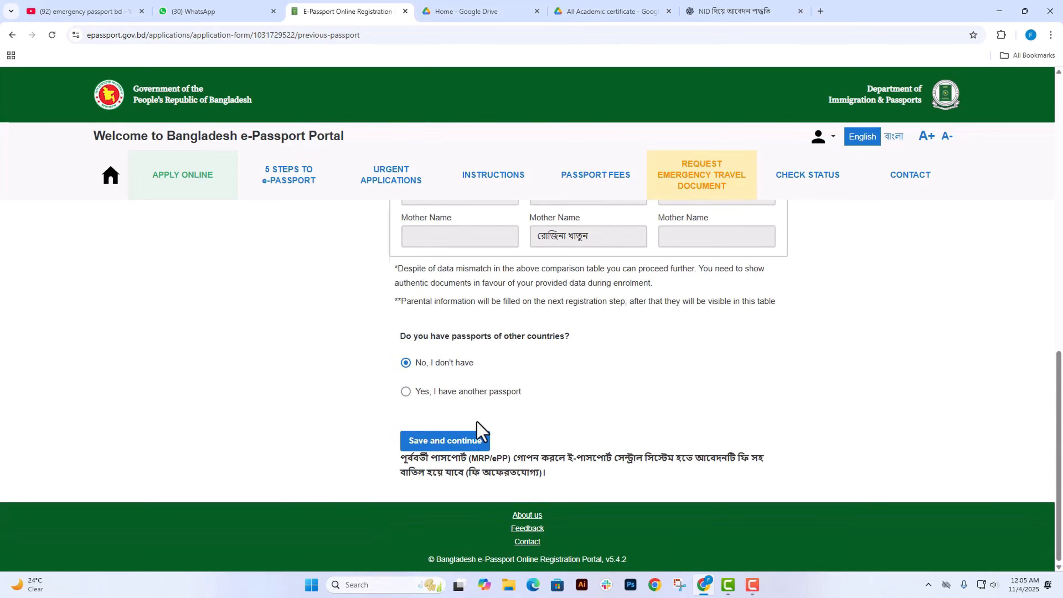
# Paste the father's name and set his profession to BUSINESS and nationality to BANGLADESHI
pyautogui.click(437, 440)
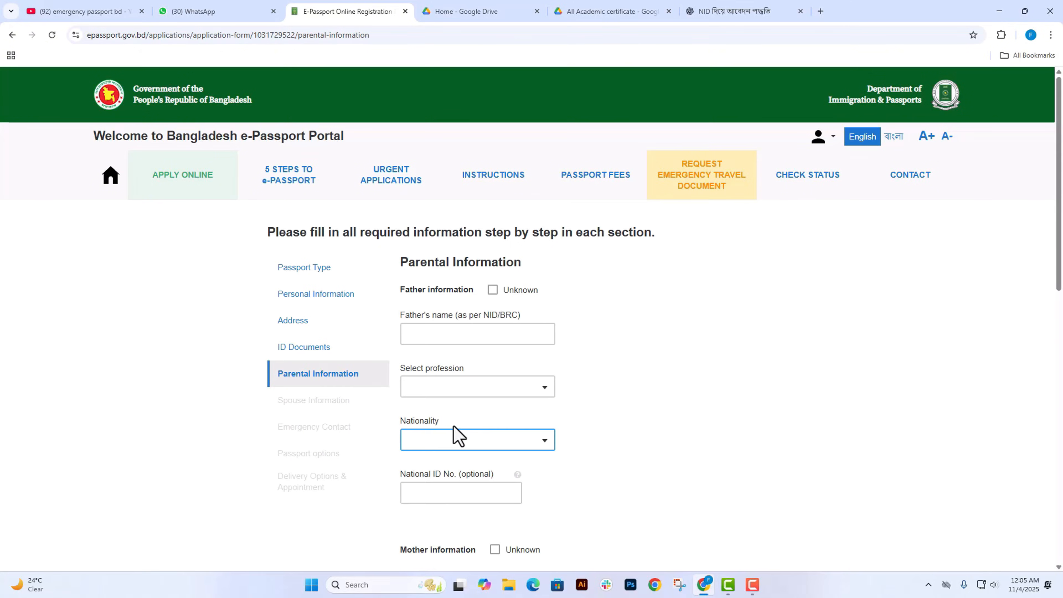
pyautogui.click(402, 334)
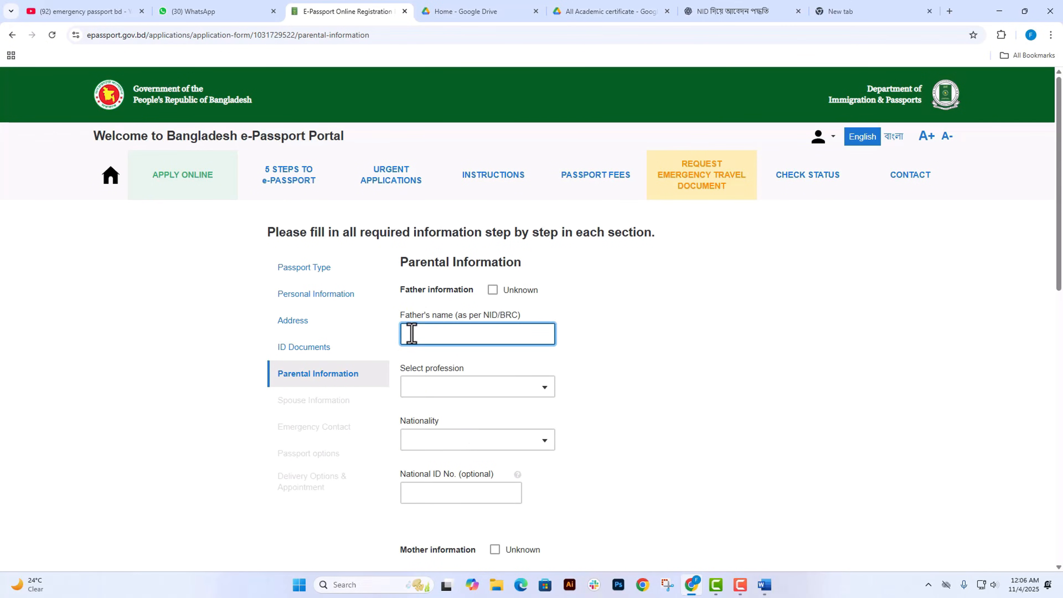
pyautogui.click(443, 333)
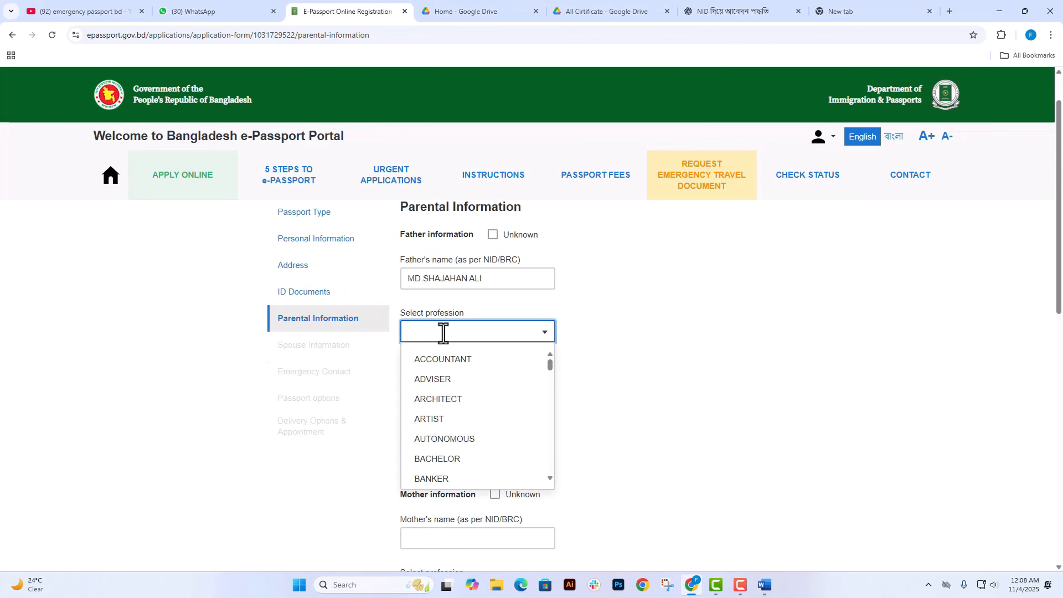
pyautogui.scroll(-3, 435, 413)
pyautogui.click(435, 413)
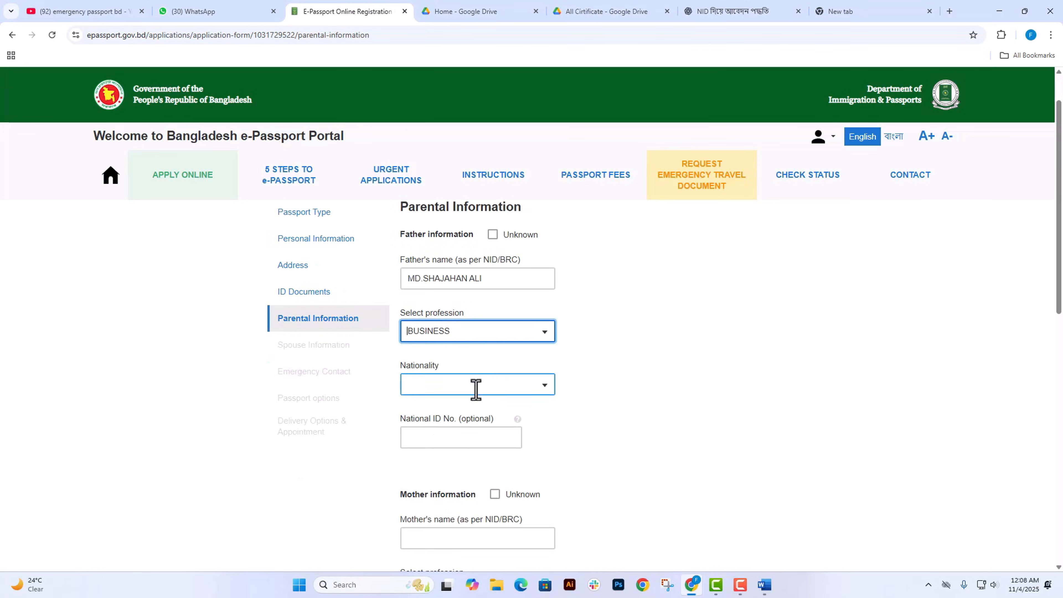
pyautogui.click(418, 384)
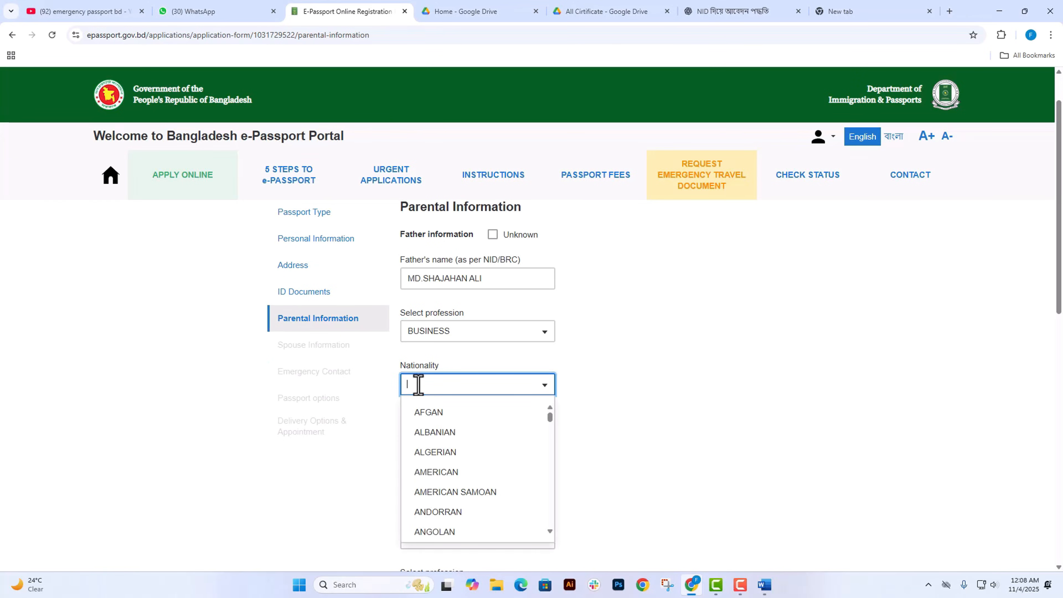
pyautogui.scroll(-5, 460, 481)
pyautogui.click(458, 494)
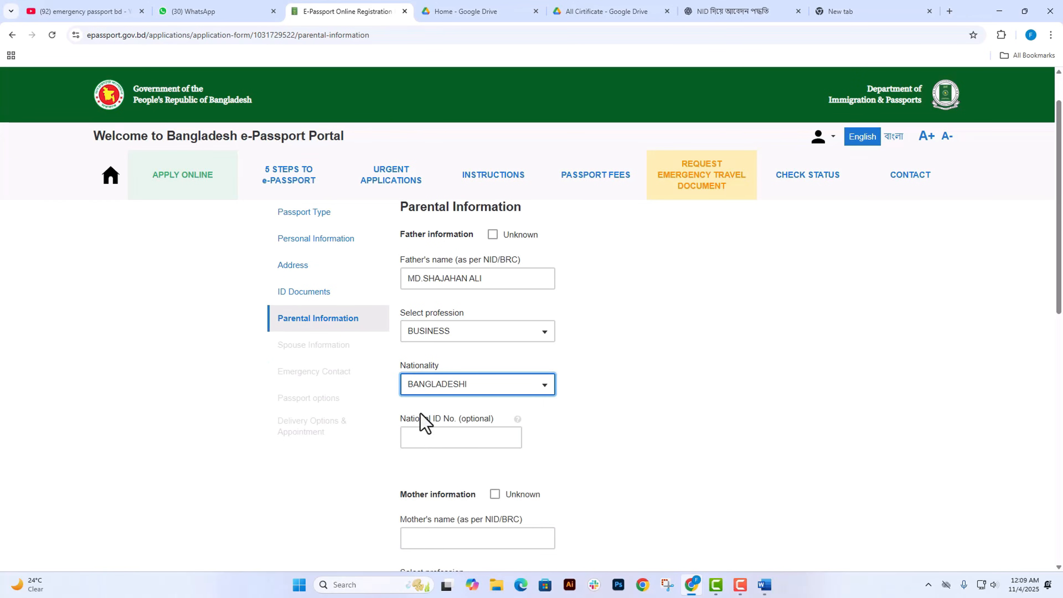
# Fill in the father's national ID and the mother's details, then save the parental information
pyautogui.click(414, 439)
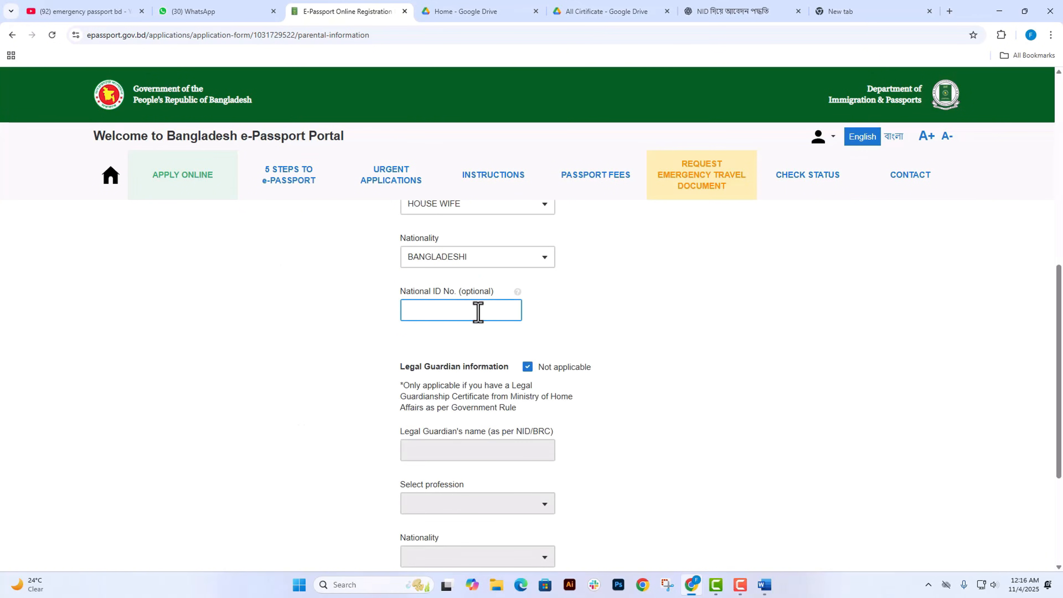
pyautogui.scroll(-1, 478, 312)
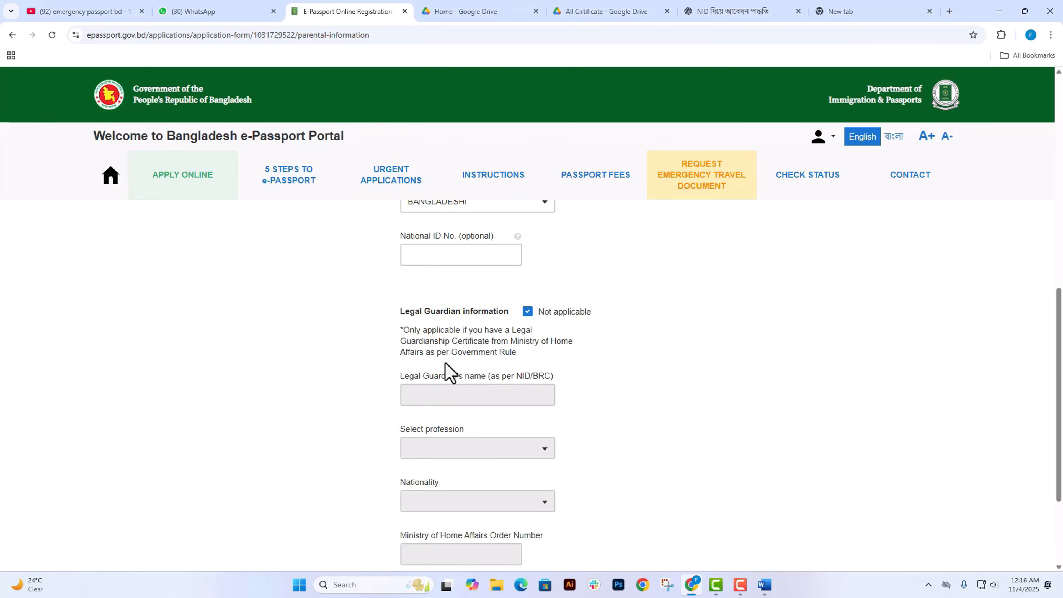
pyautogui.scroll(-1, 445, 364)
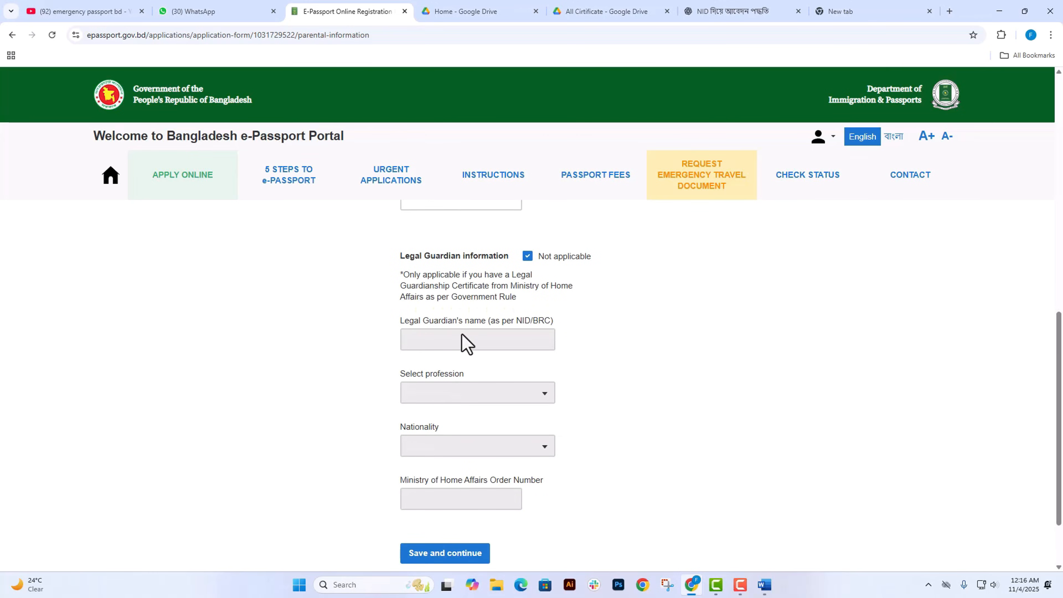
pyautogui.scroll(-2, 466, 343)
pyautogui.click(435, 473)
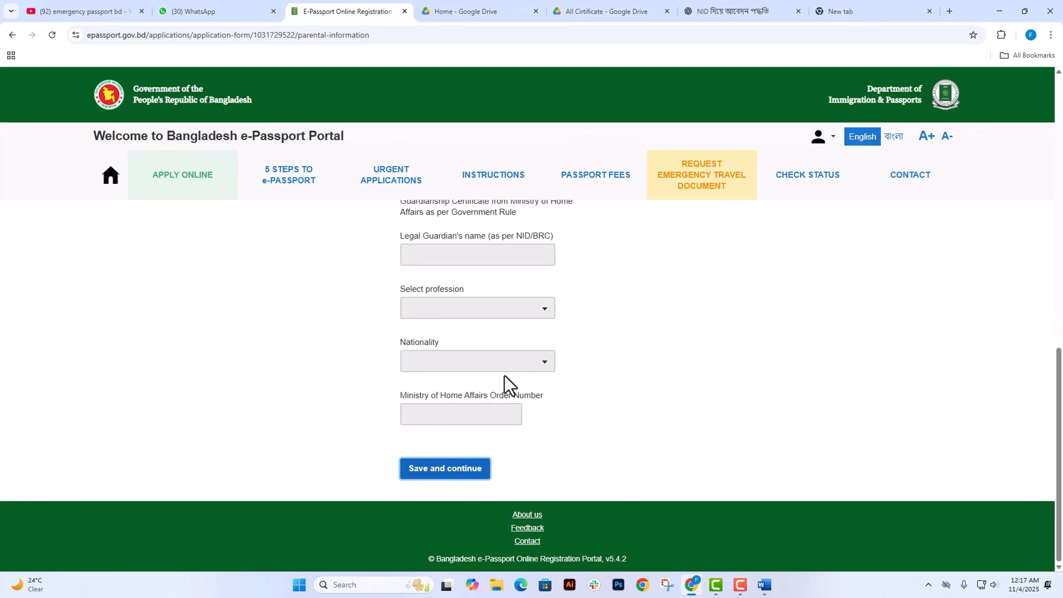
pyautogui.click(439, 356)
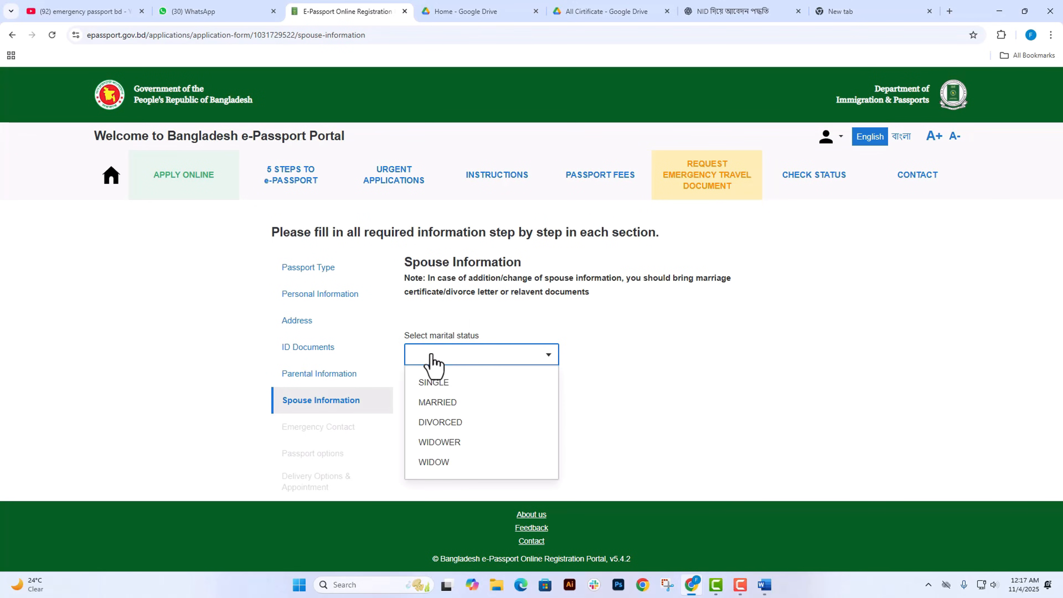
# Set marital status to MARRIED, enter the spouse's name and set her profession to HOUSE WIFE
pyautogui.click(489, 408)
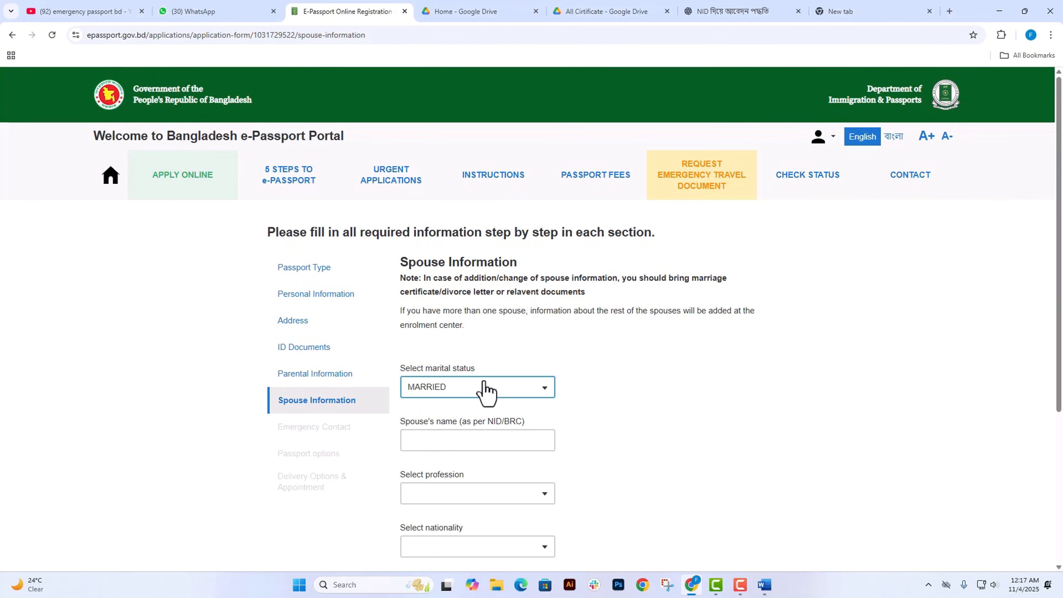
pyautogui.scroll(-1, 485, 393)
pyautogui.click(429, 385)
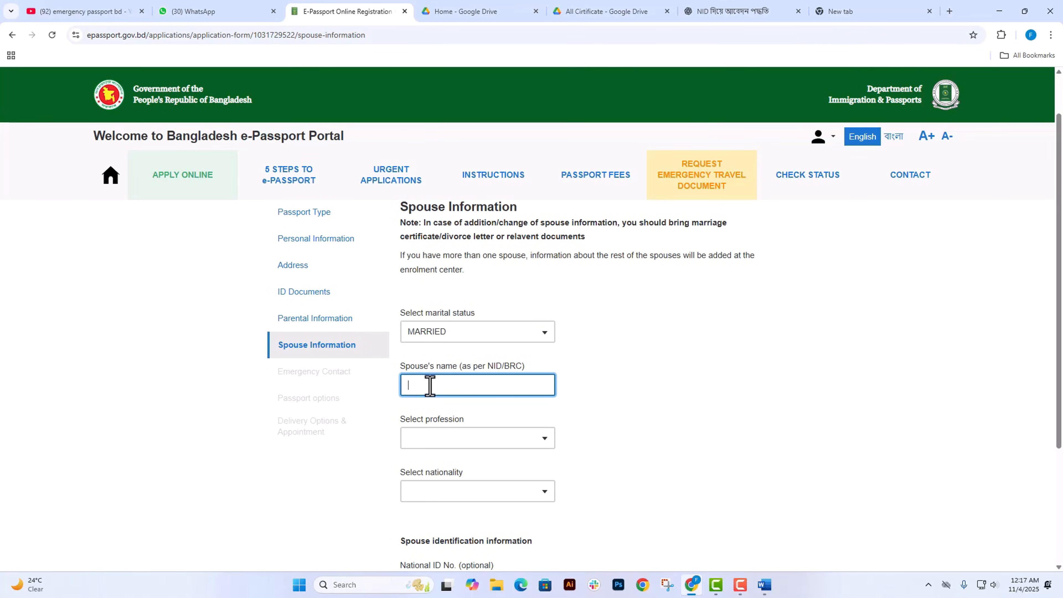
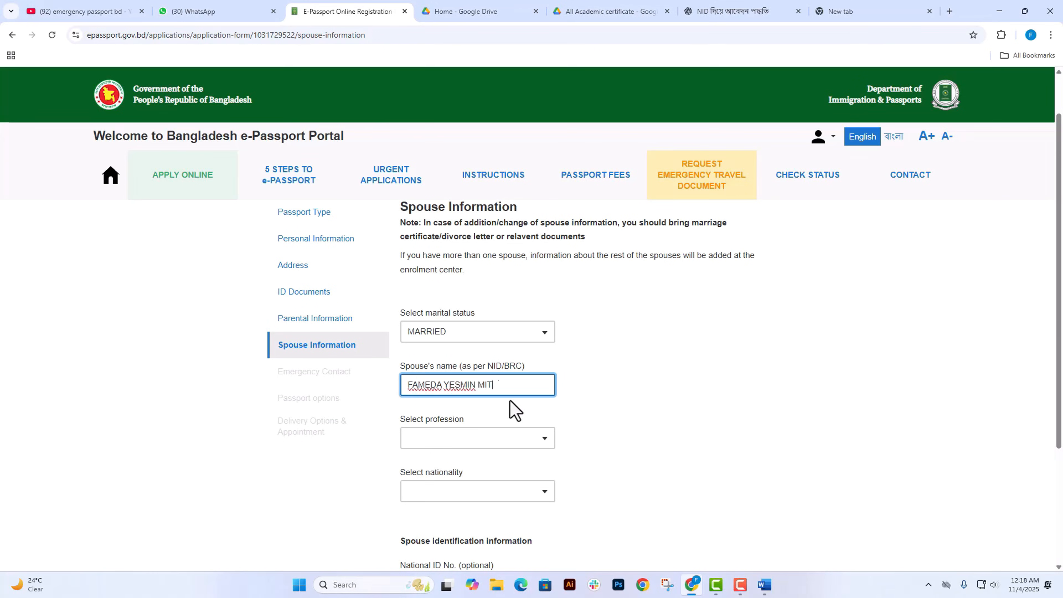
pyautogui.click(427, 445)
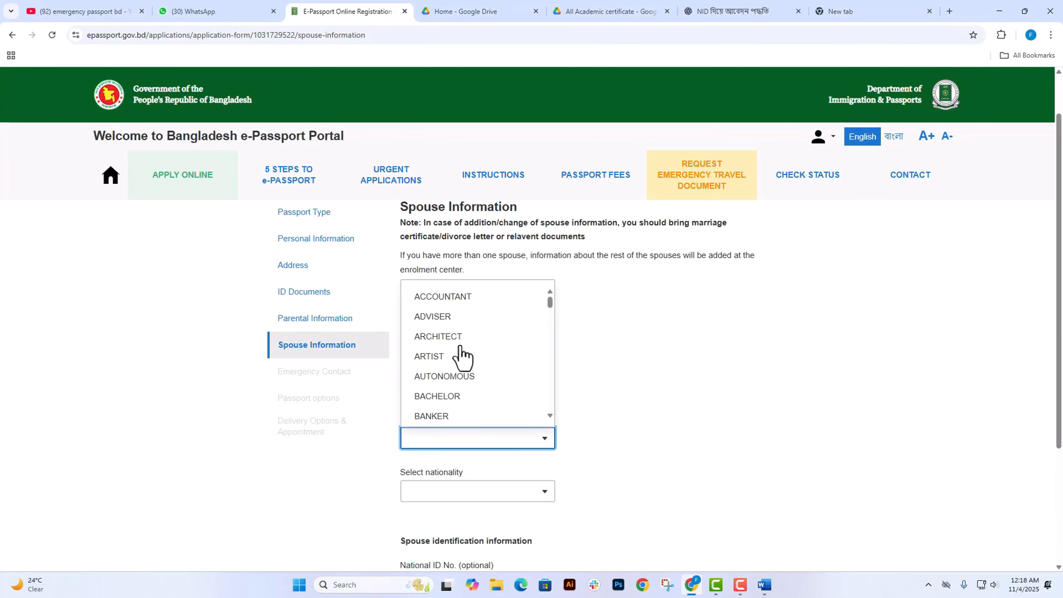
pyautogui.scroll(-3, 486, 343)
pyautogui.scroll(-5, 464, 368)
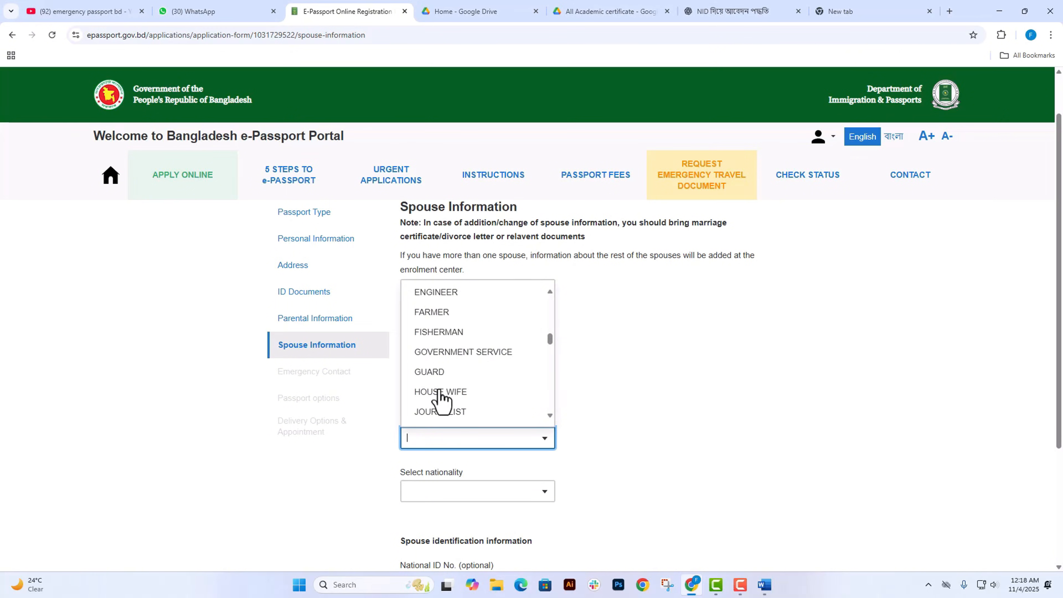
pyautogui.click(439, 403)
# Set the spouse's nationality to BANGLADESHI, leave her ID blank, and save the spouse details
pyautogui.scroll(-3, 415, 408)
pyautogui.click(419, 381)
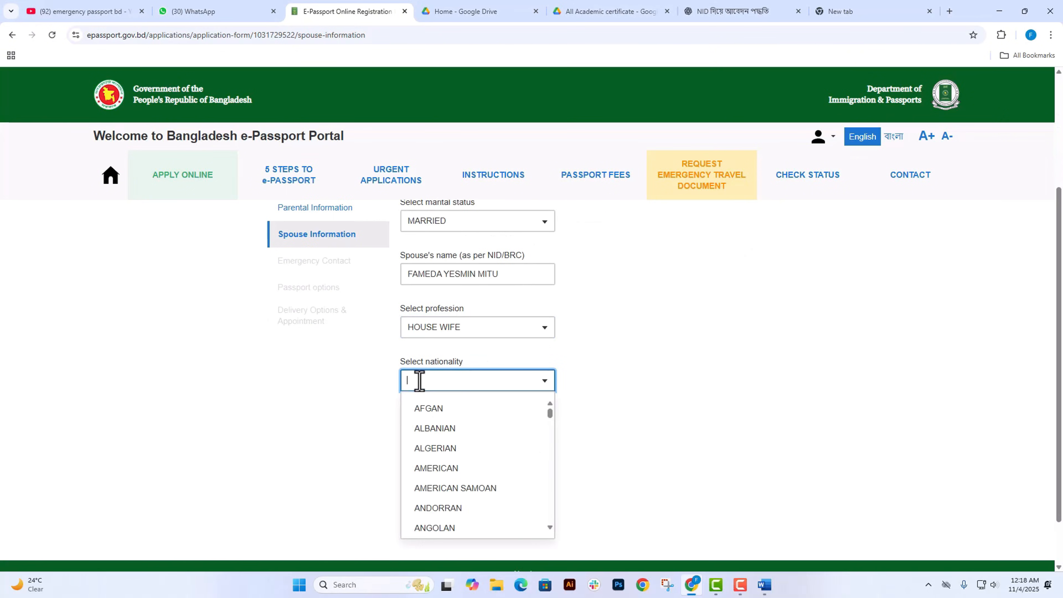
pyautogui.scroll(-4, 439, 468)
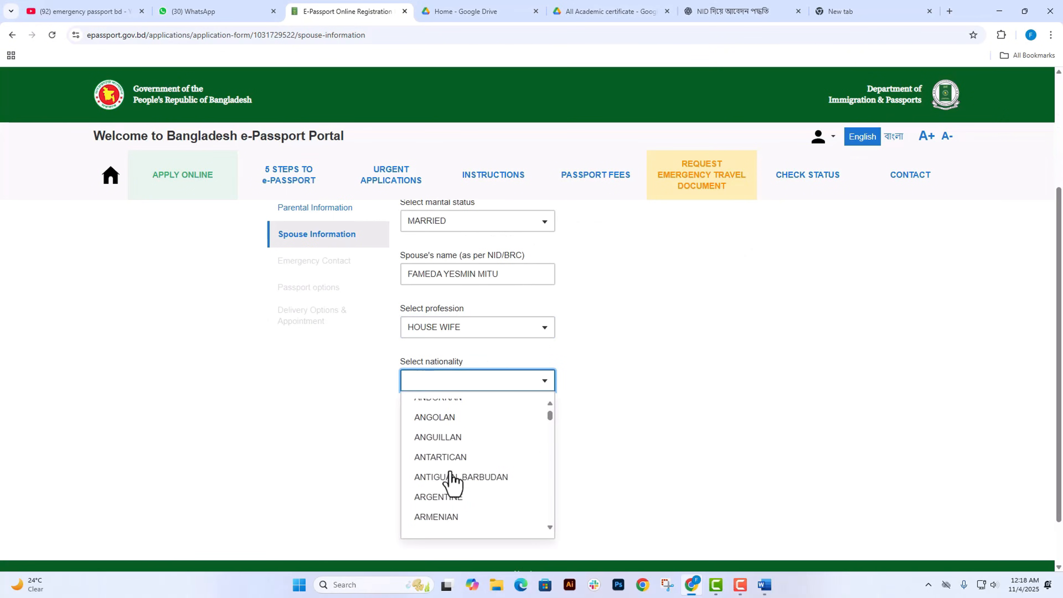
pyautogui.scroll(-4, 435, 505)
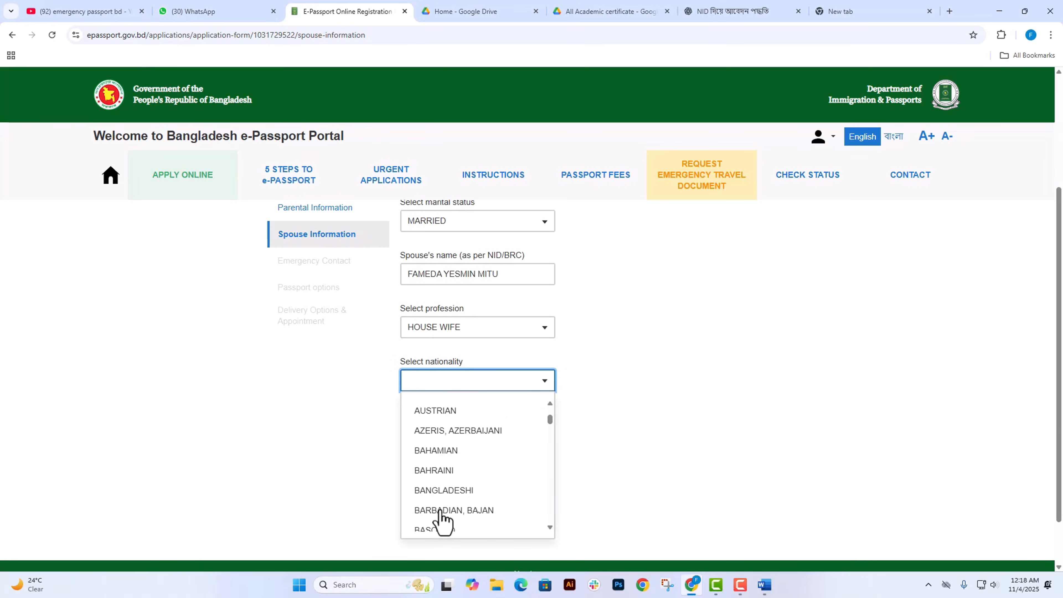
pyautogui.click(443, 490)
pyautogui.scroll(-1, 422, 415)
pyautogui.click(422, 414)
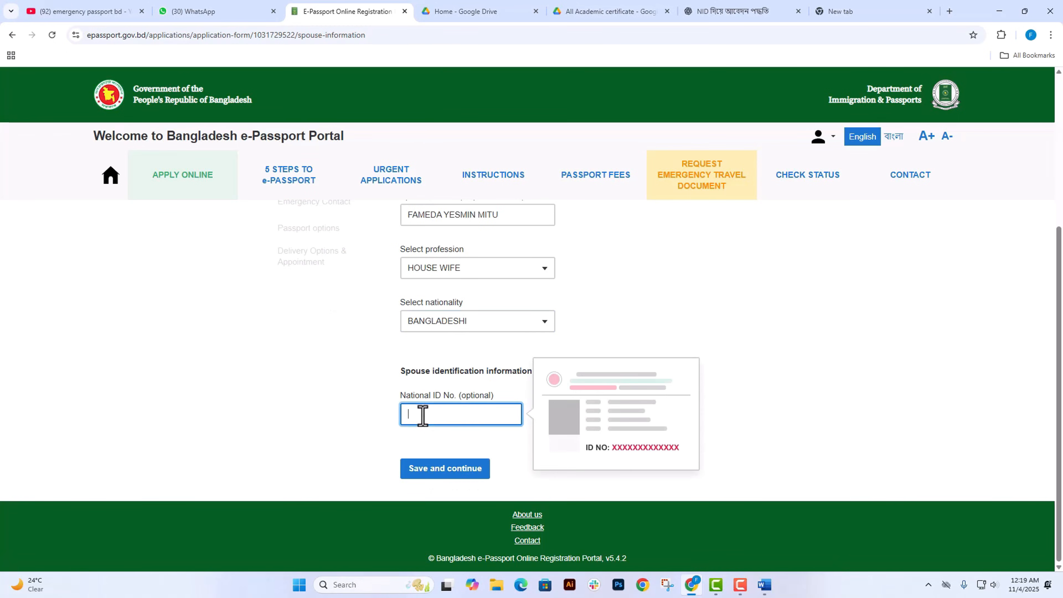
pyautogui.click(362, 351)
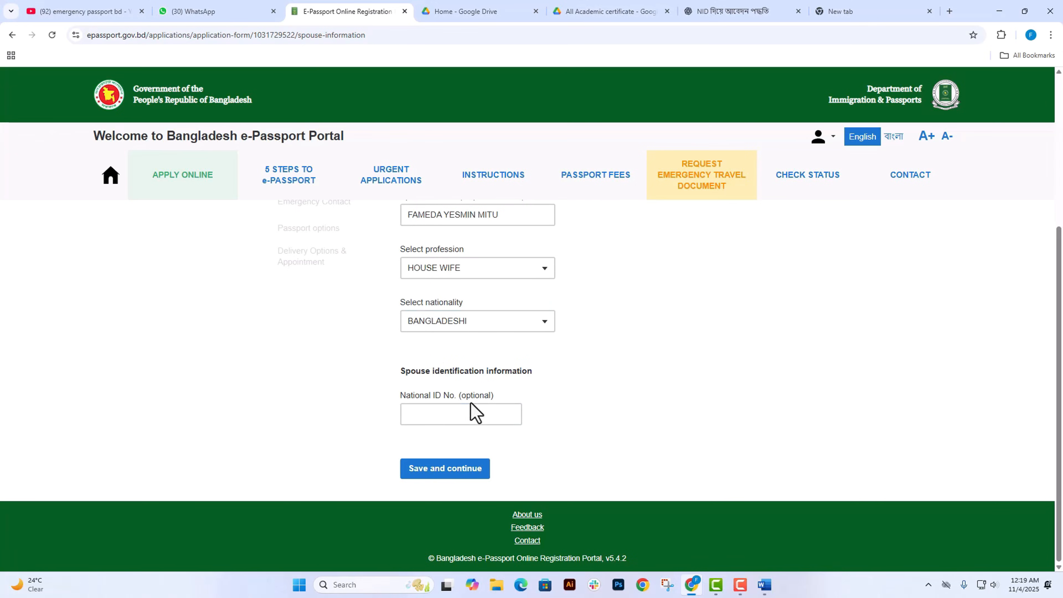
pyautogui.click(439, 477)
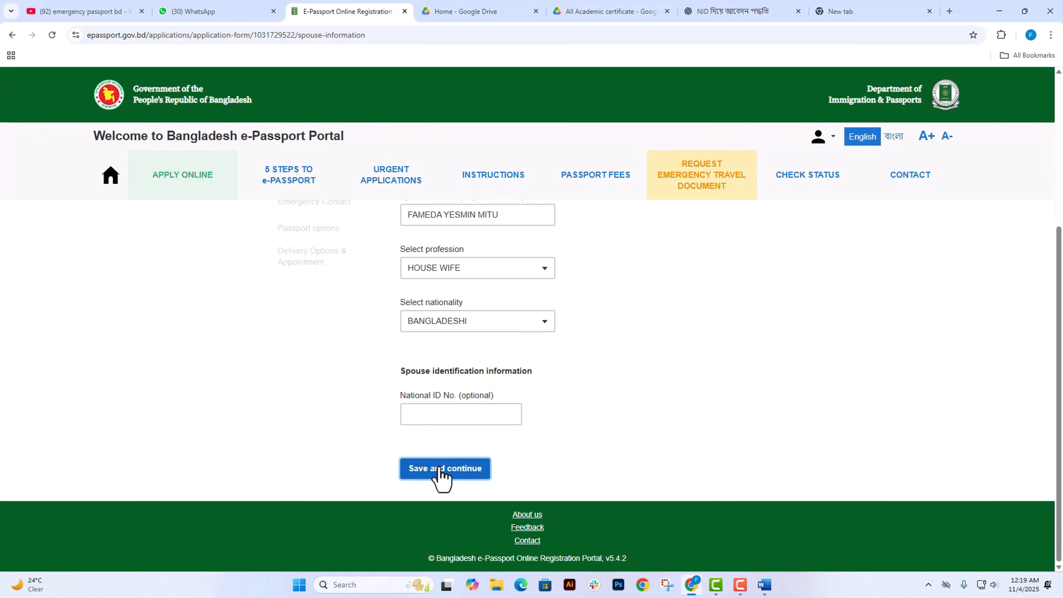
pyautogui.click(424, 313)
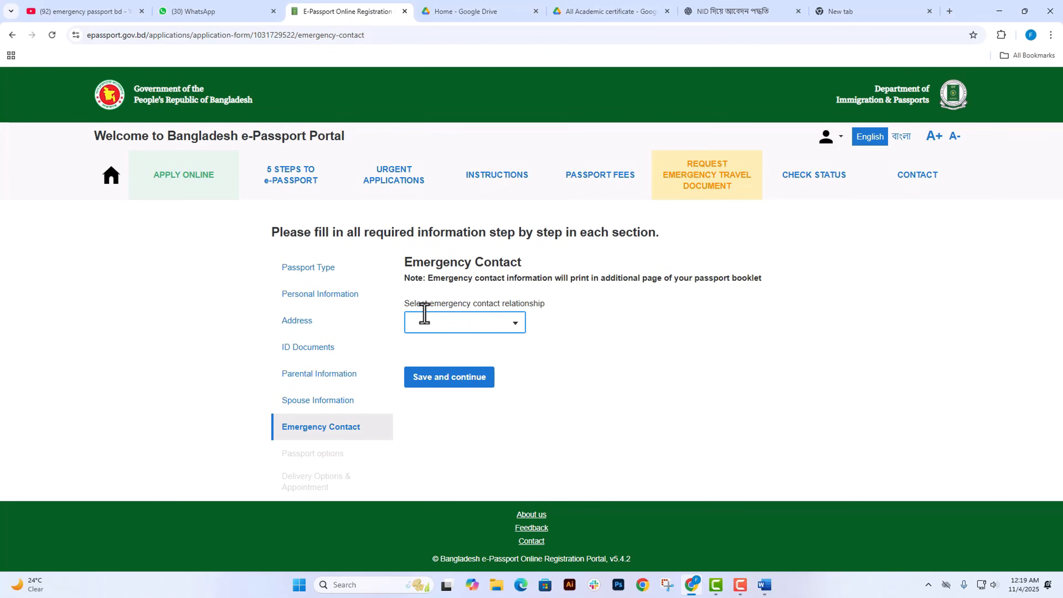
pyautogui.click(453, 324)
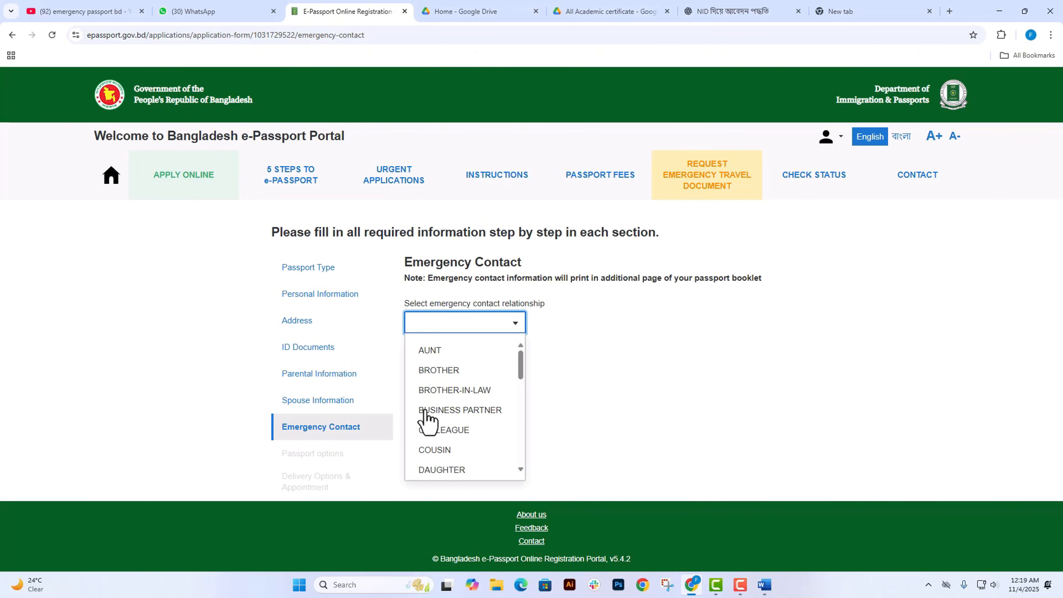
pyautogui.scroll(-1, 462, 365)
pyautogui.scroll(-1, 462, 372)
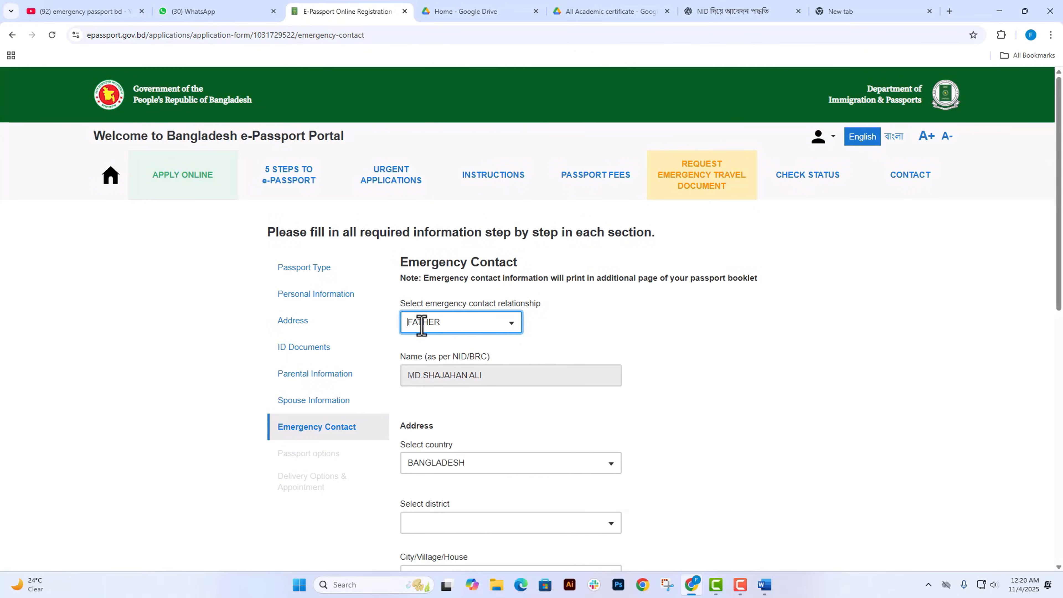
pyautogui.scroll(-1, 431, 368)
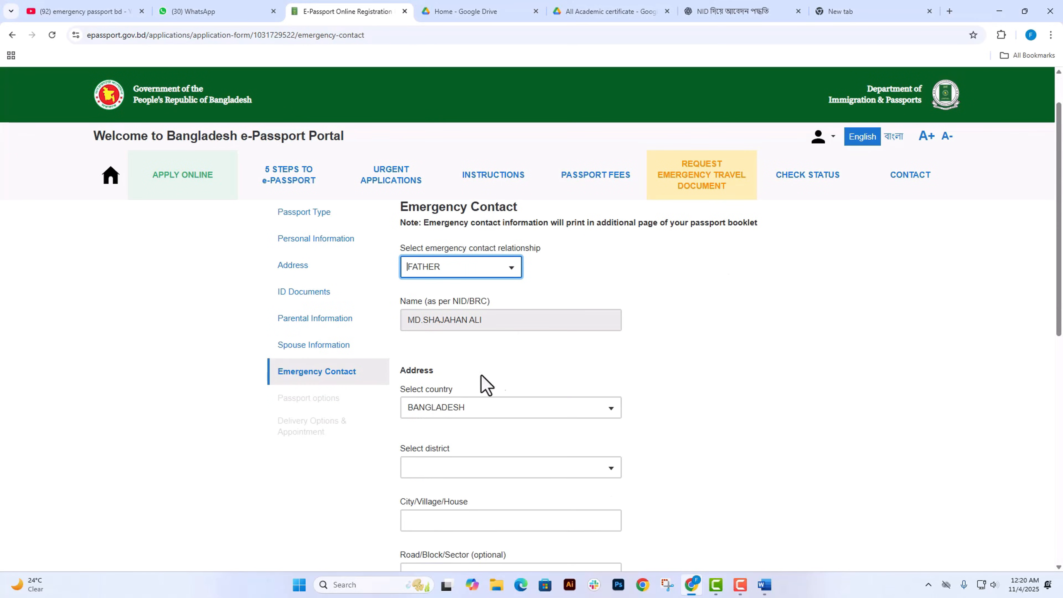
pyautogui.scroll(-1, 442, 381)
pyautogui.click(407, 408)
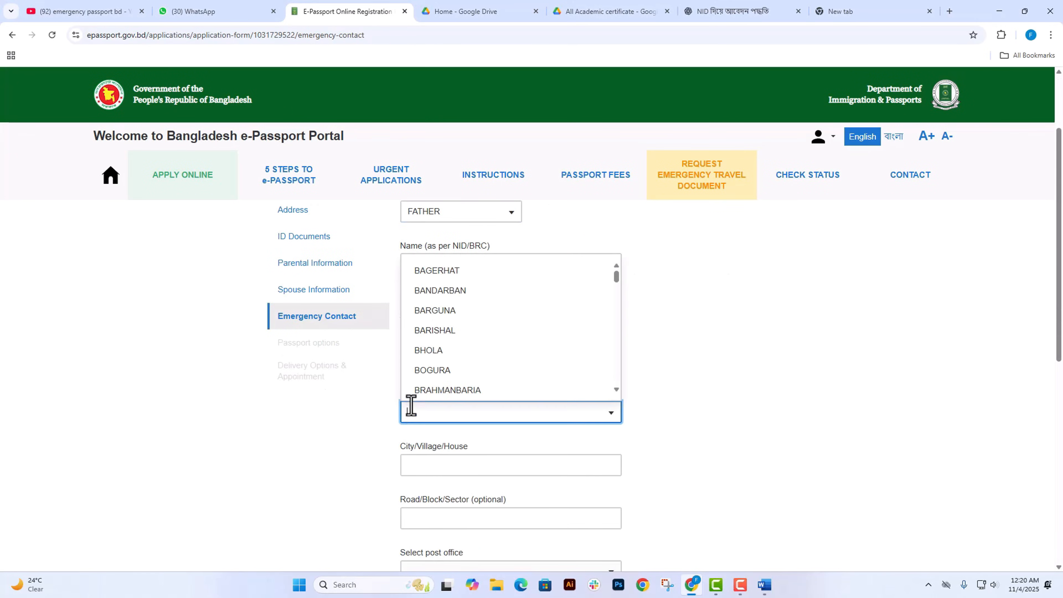
pyautogui.scroll(-4, 467, 327)
pyautogui.scroll(-4, 460, 335)
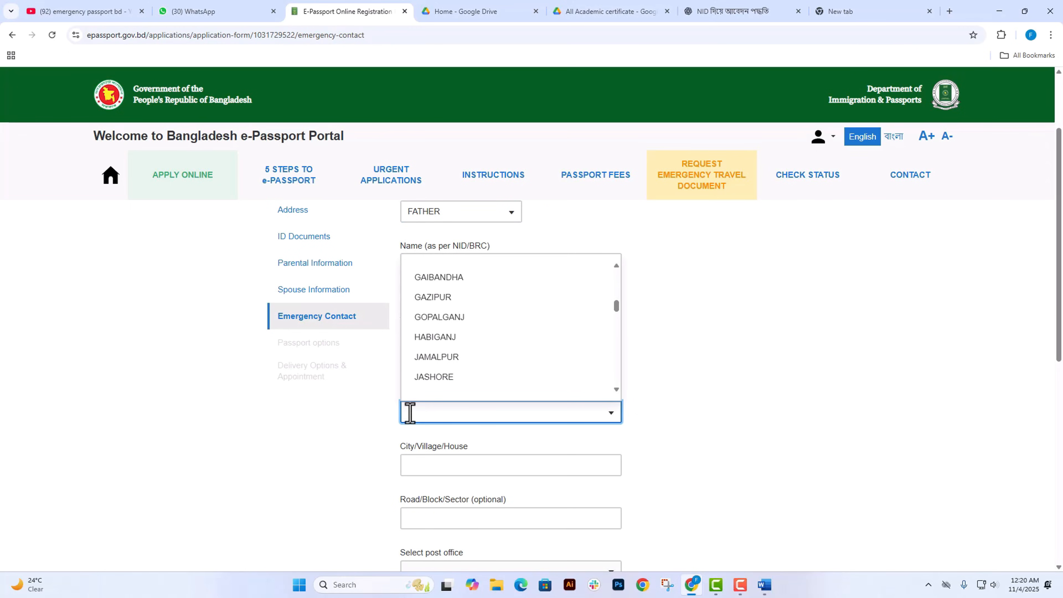
pyautogui.write('M')
pyautogui.click(442, 383)
pyautogui.scroll(-1, 430, 390)
pyautogui.click(419, 408)
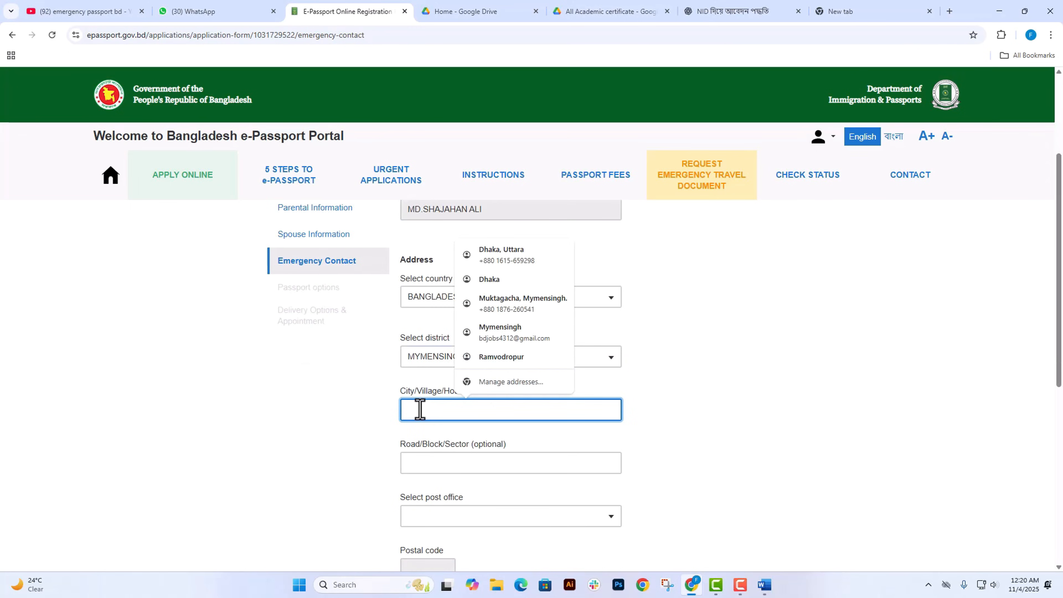
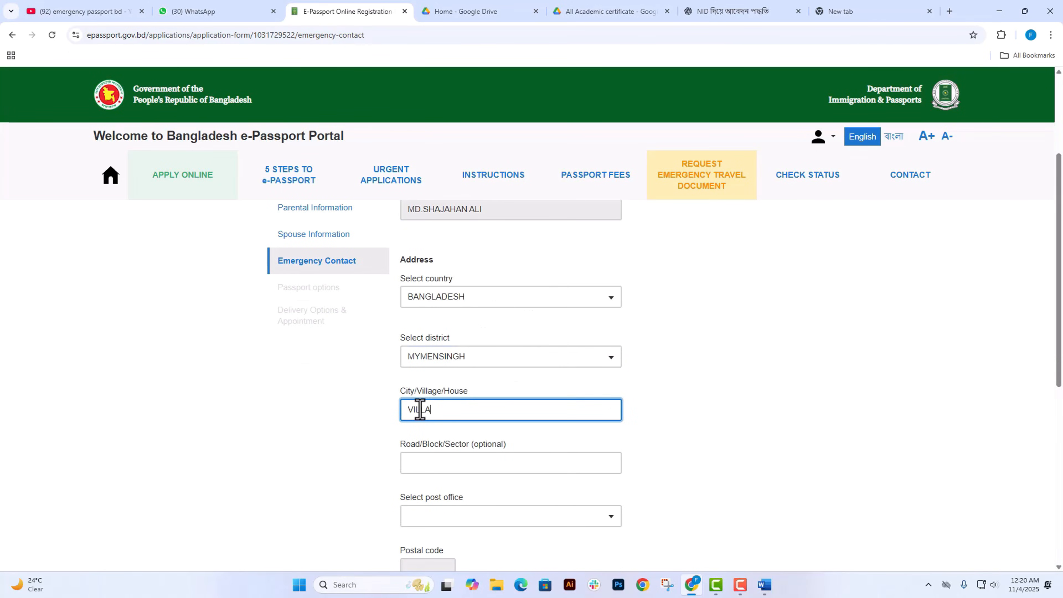
# Choose post office RAMVOTROPUR - 2210 and police station MUKTAGACHA, add the contact number, and save
pyautogui.click(438, 458)
pyautogui.scroll(-2, 439, 460)
pyautogui.click(440, 405)
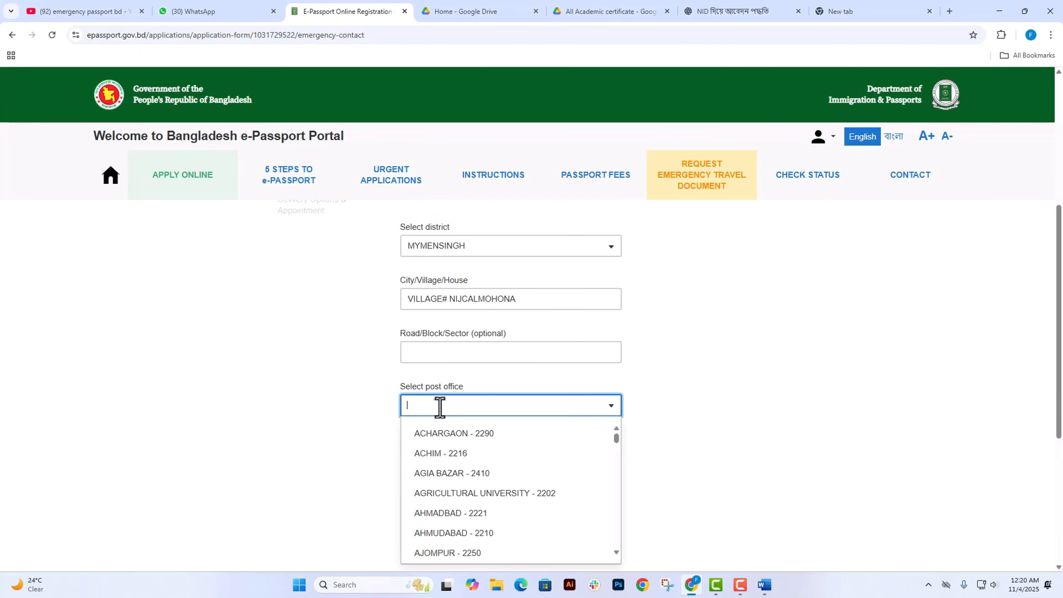
pyautogui.write('RAN')
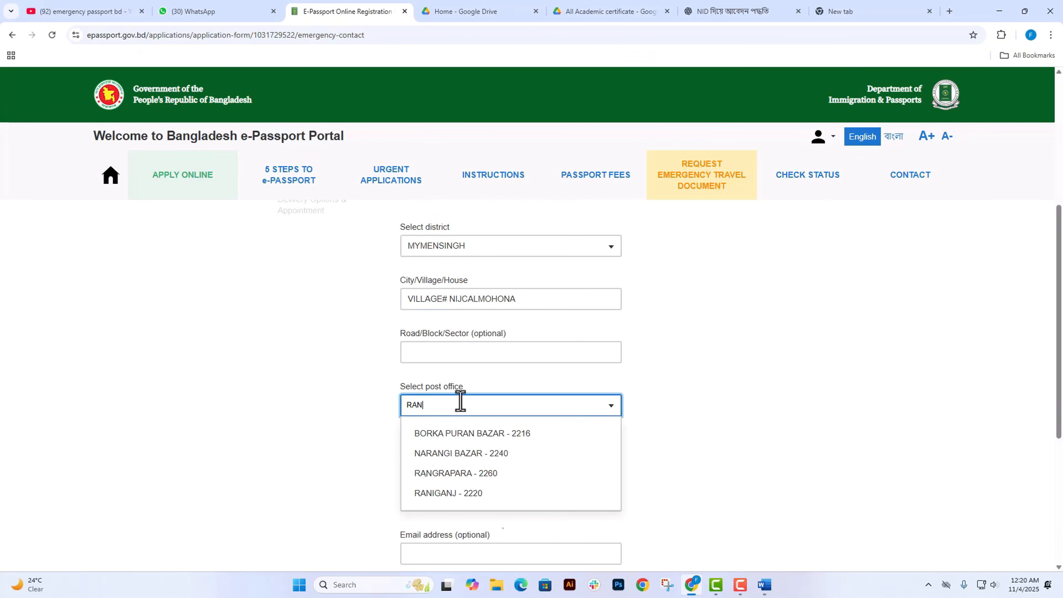
pyautogui.press('BackSpace')
pyautogui.write('MV')
pyautogui.press('Return')
pyautogui.scroll(-3, 435, 331)
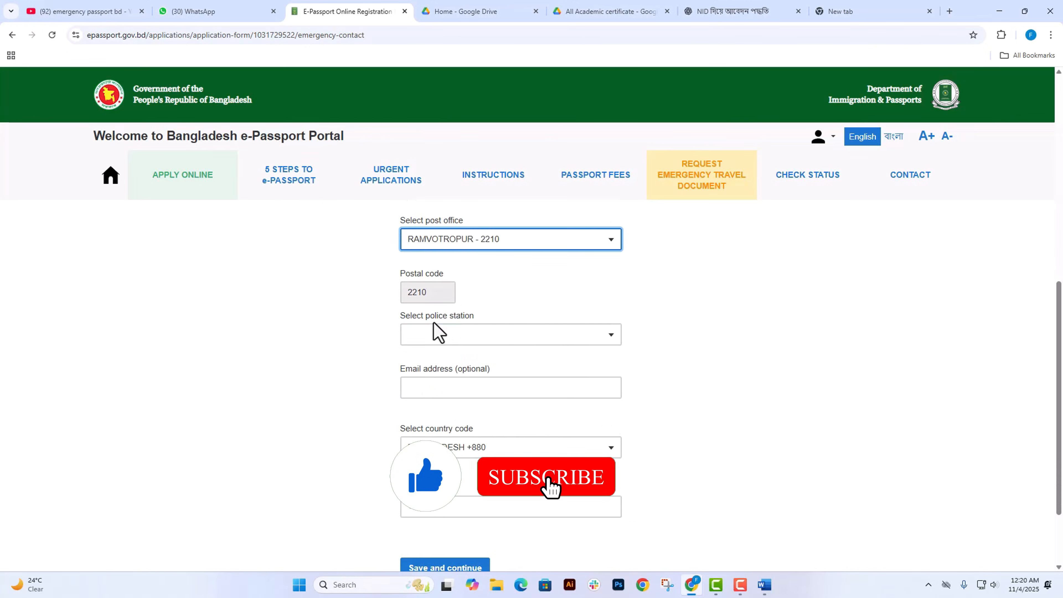
pyautogui.click(437, 334)
pyautogui.write('MU')
pyautogui.press('Return')
pyautogui.scroll(-1, 479, 327)
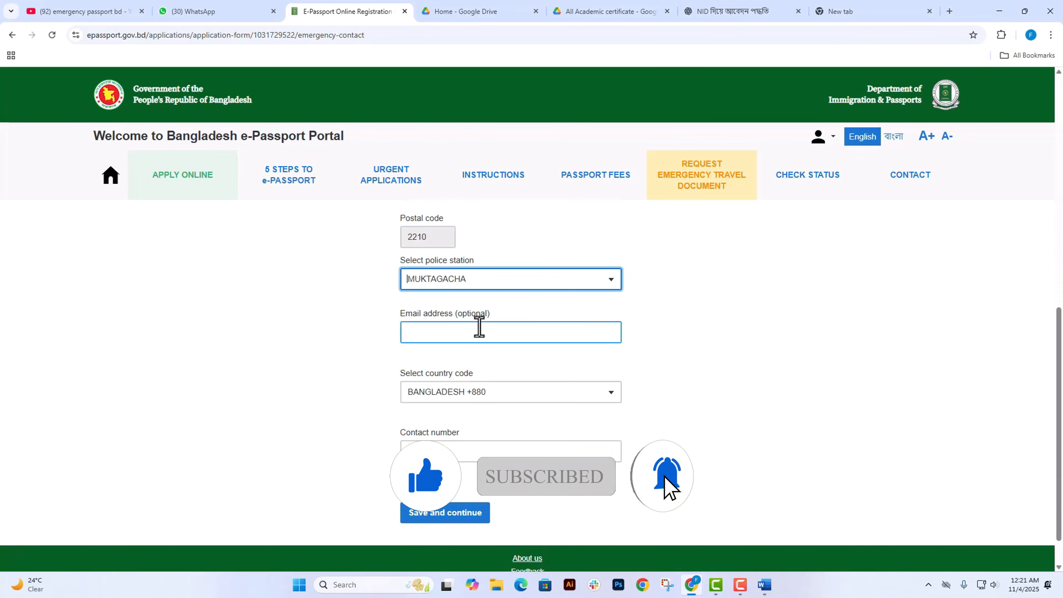
pyautogui.scroll(-1, 479, 326)
pyautogui.click(411, 399)
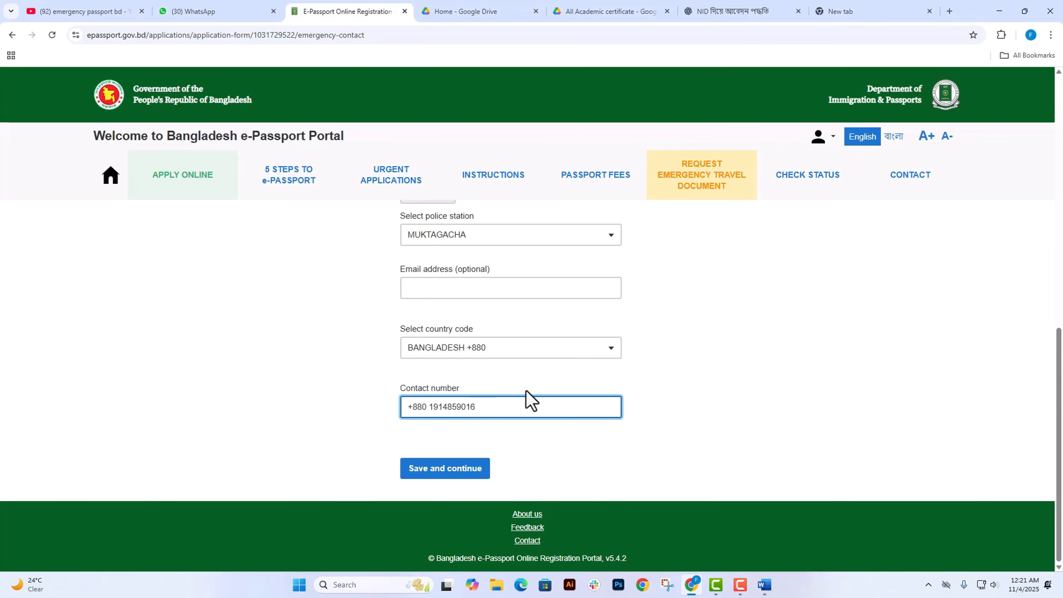
pyautogui.click(446, 470)
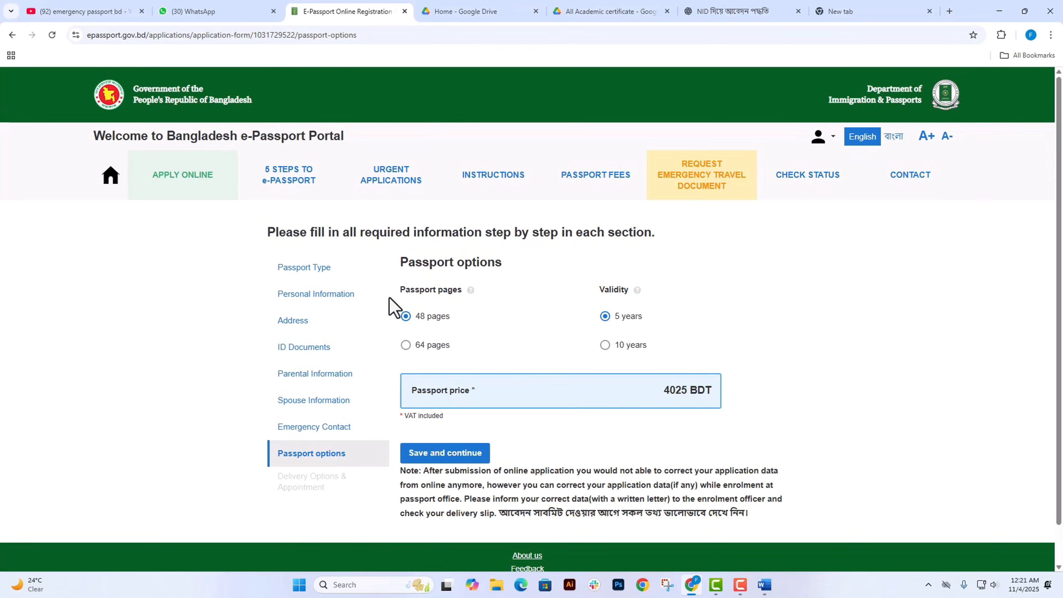
# Compare page and validity prices, leave 48 pages and 10 years at 5750 BDT, and save
pyautogui.moveTo(397, 263); pyautogui.dragTo(562, 287)
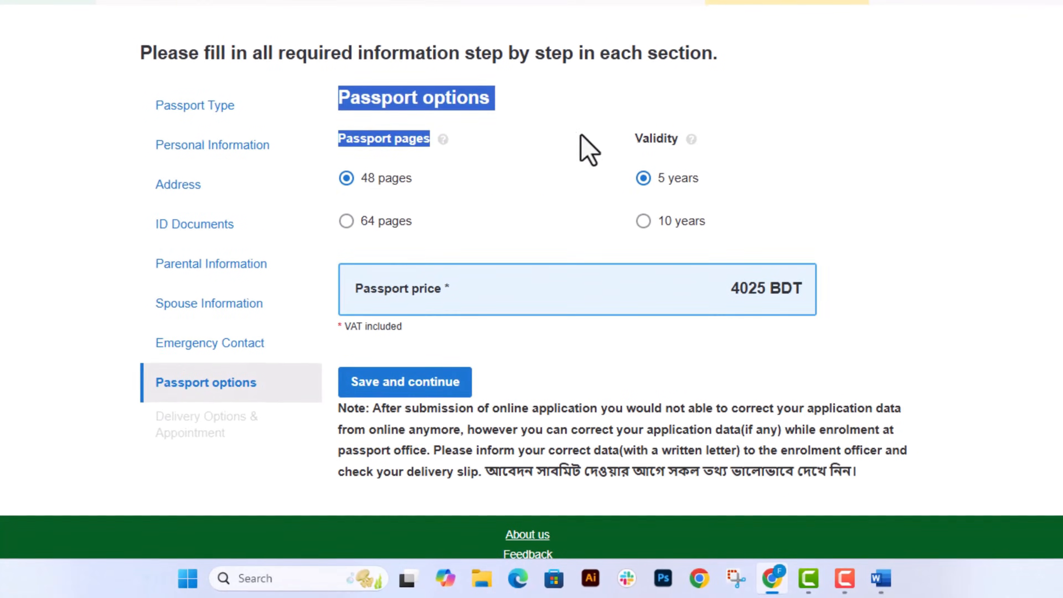
pyautogui.moveTo(580, 135)
pyautogui.mouseDown()
pyautogui.moveTo(600, 194)
pyautogui.moveTo(469, 221)
pyautogui.mouseUp()
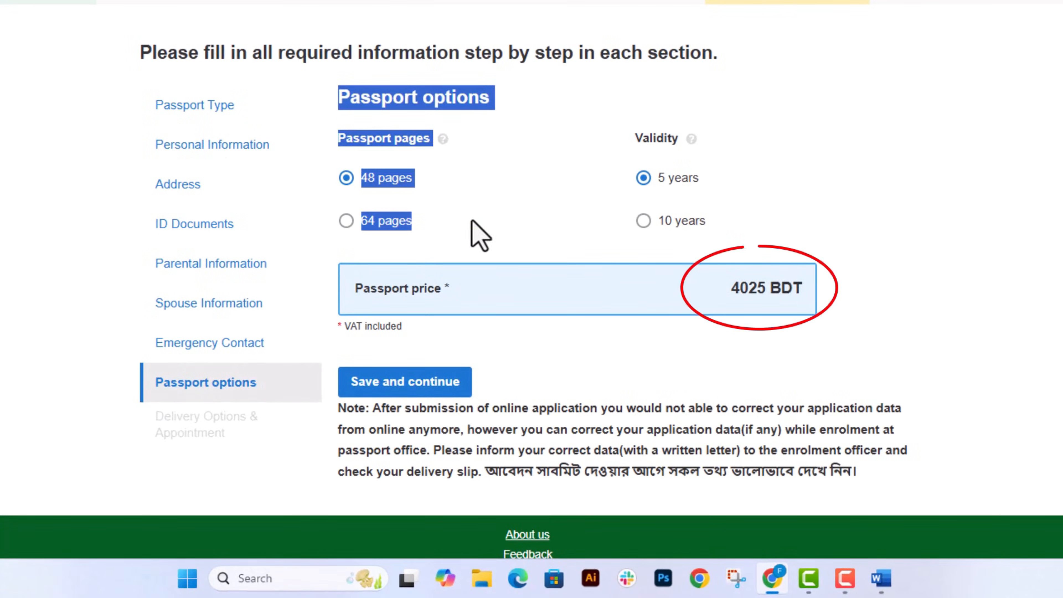
pyautogui.click(644, 220)
pyautogui.scroll(-2, 652, 247)
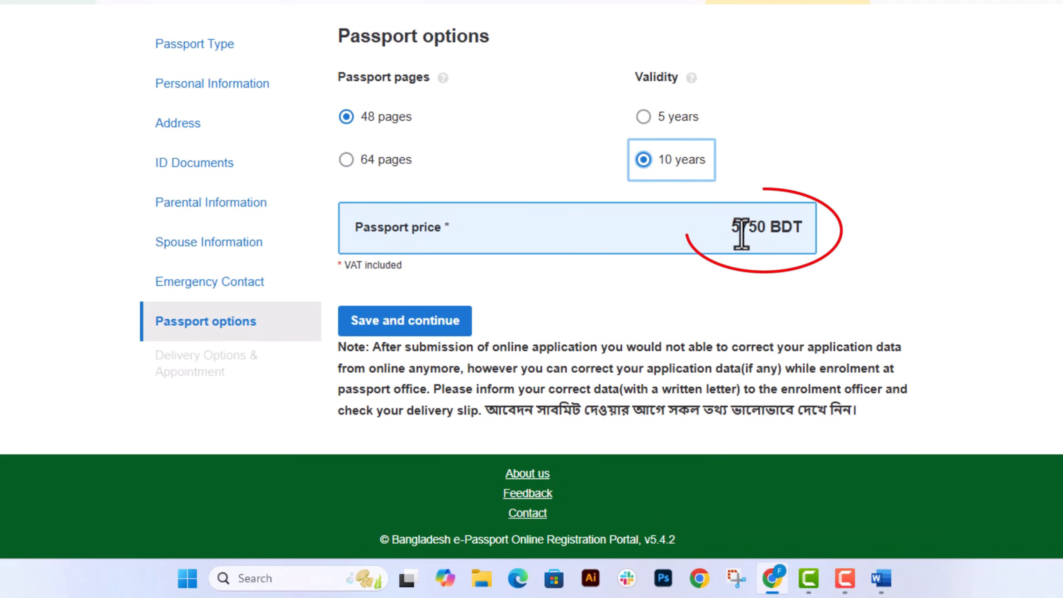
pyautogui.click(346, 160)
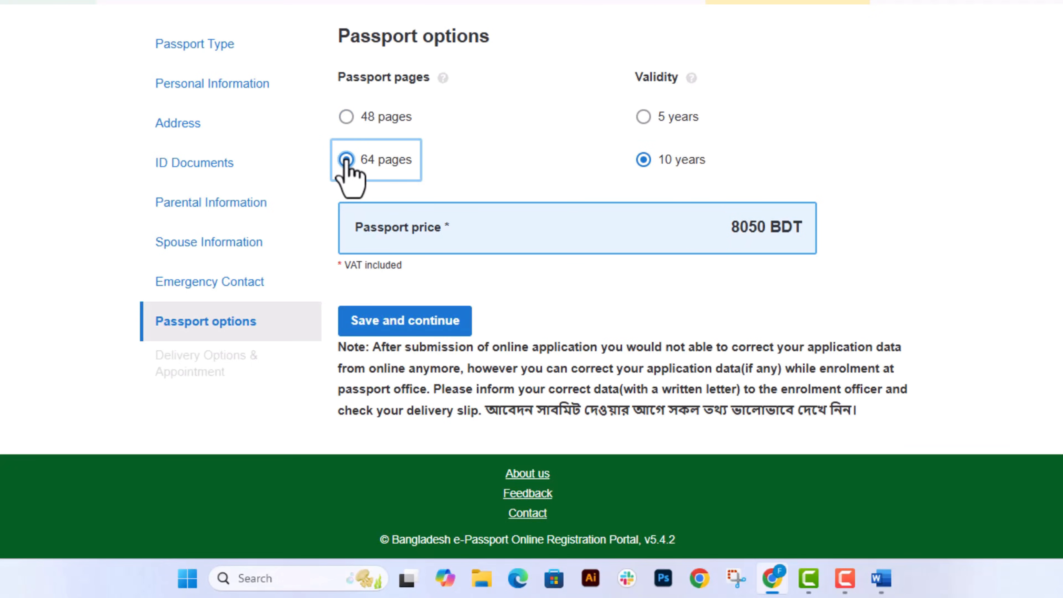
pyautogui.click(346, 118)
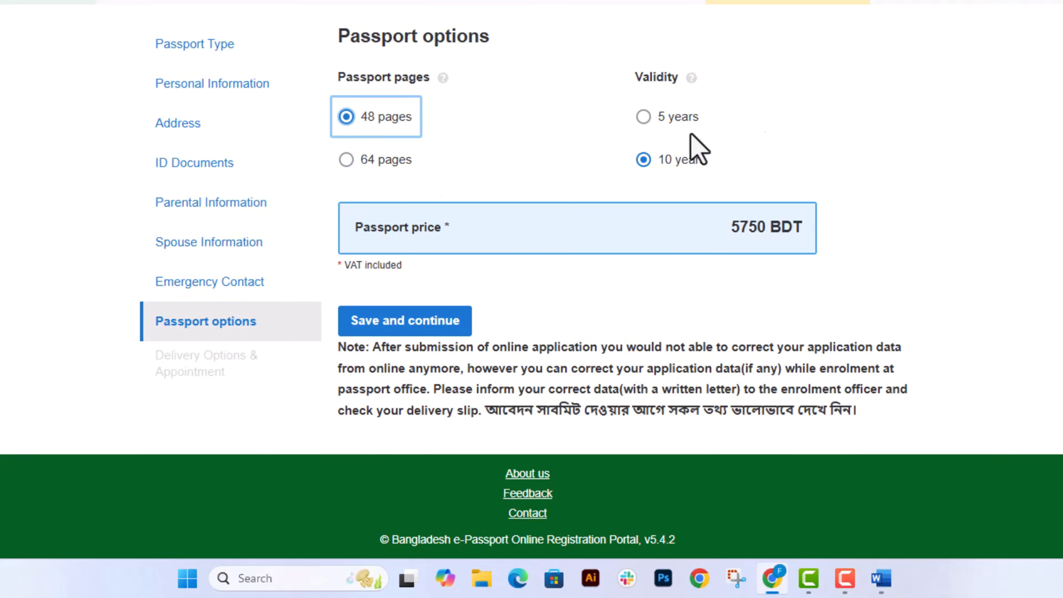
pyautogui.click(643, 118)
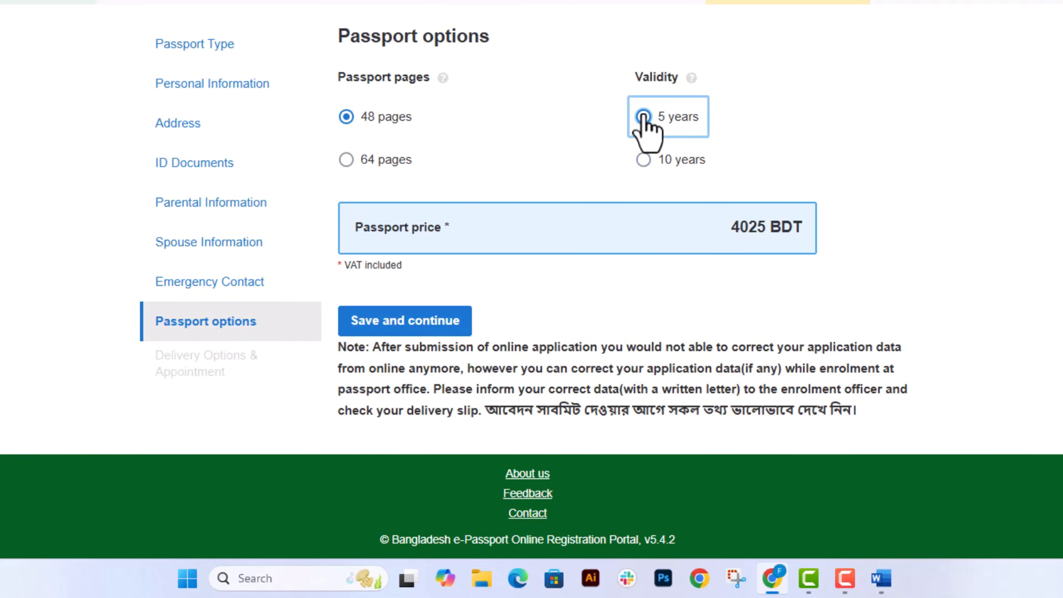
pyautogui.click(643, 160)
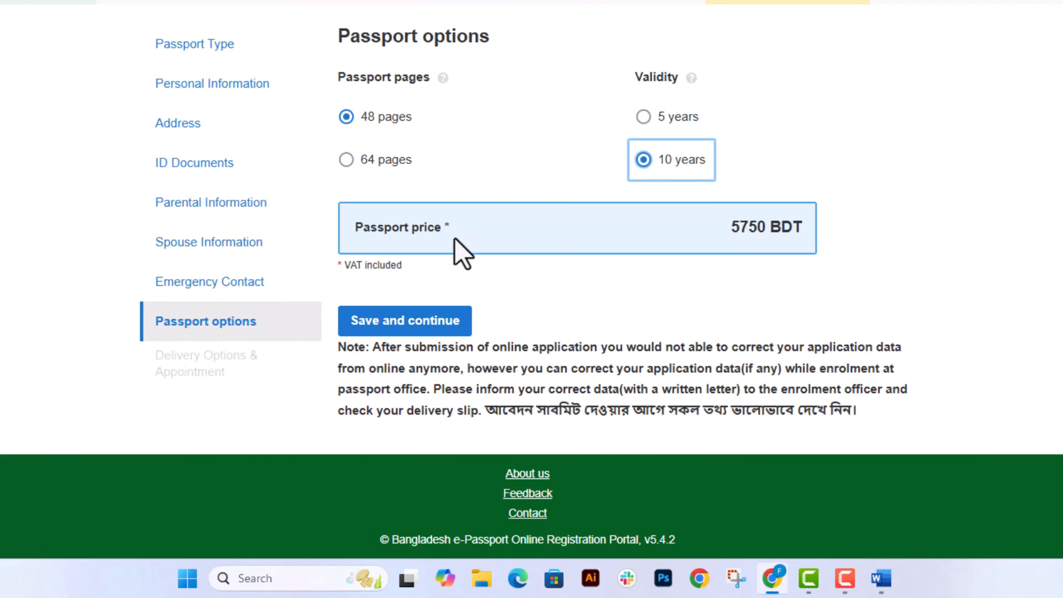
pyautogui.click(408, 331)
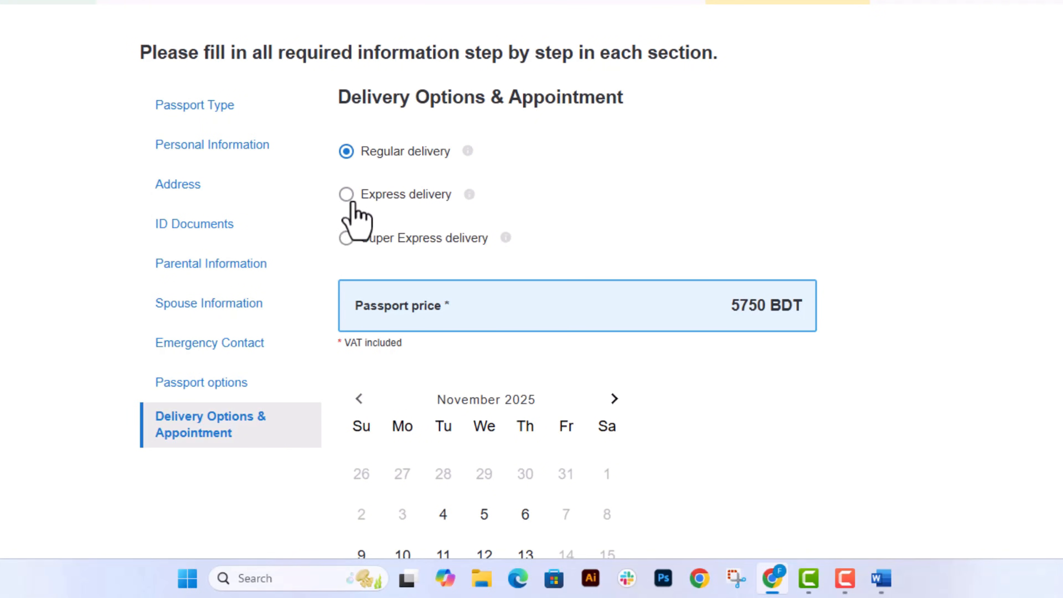
# Compare Super Express pricing, then settle on Express delivery at 8050 BDT
pyautogui.moveTo(469, 193)
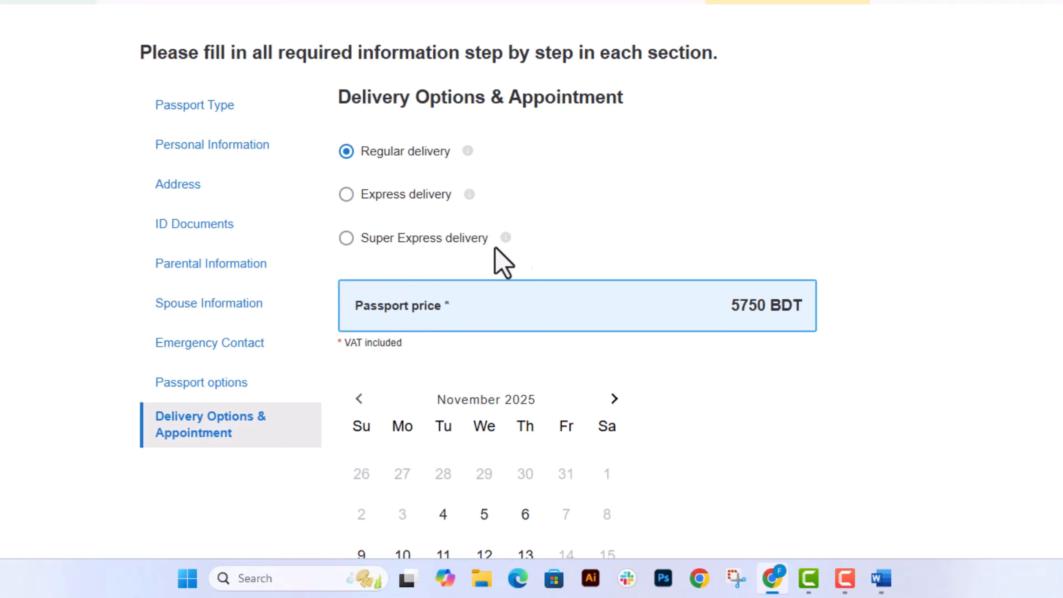
pyautogui.click(346, 194)
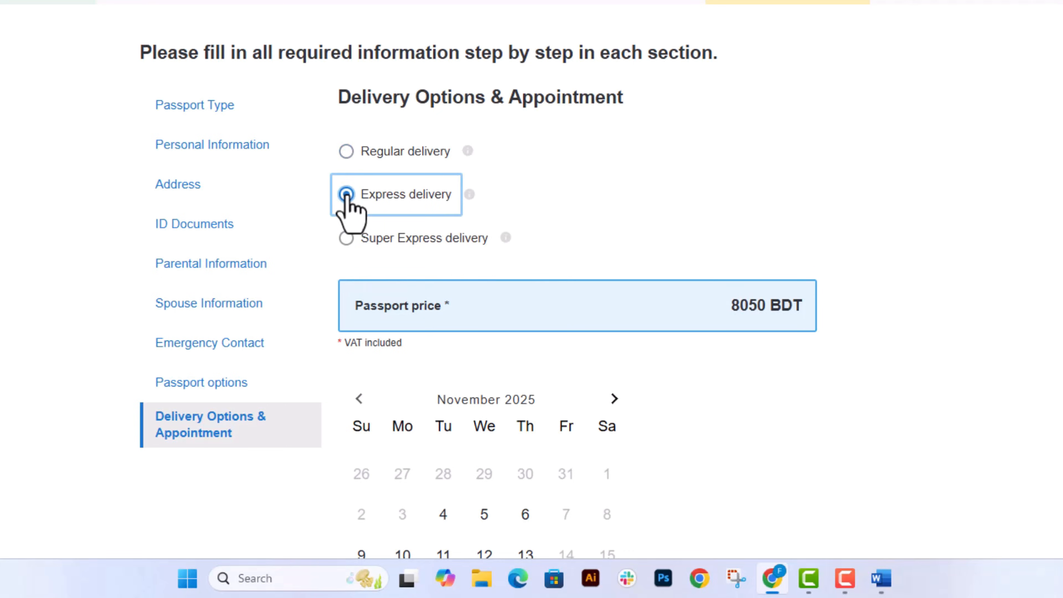
pyautogui.click(346, 237)
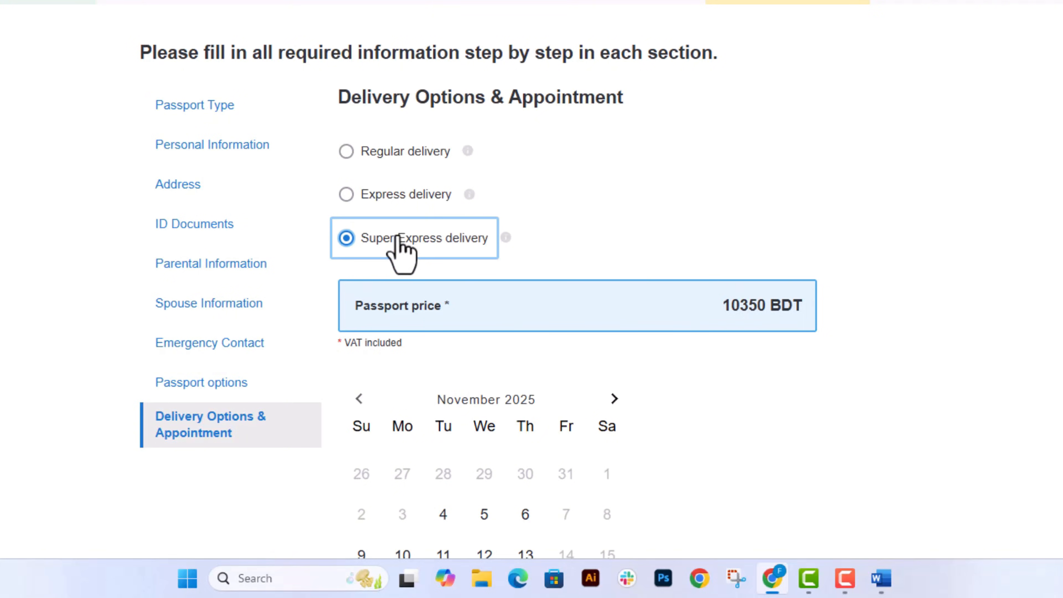
pyautogui.click(344, 195)
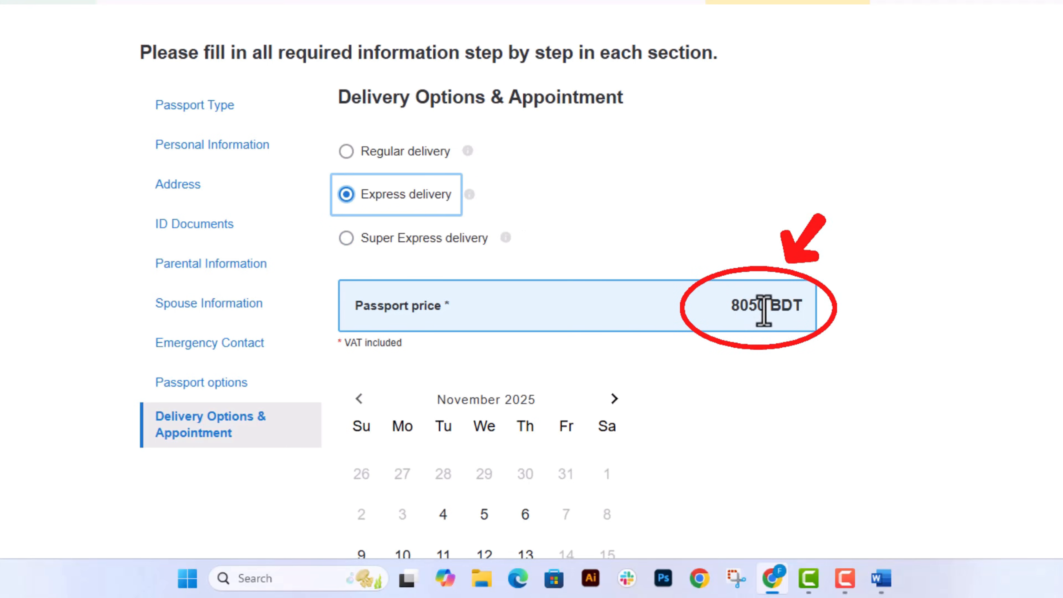
pyautogui.scroll(-2, 185, 379)
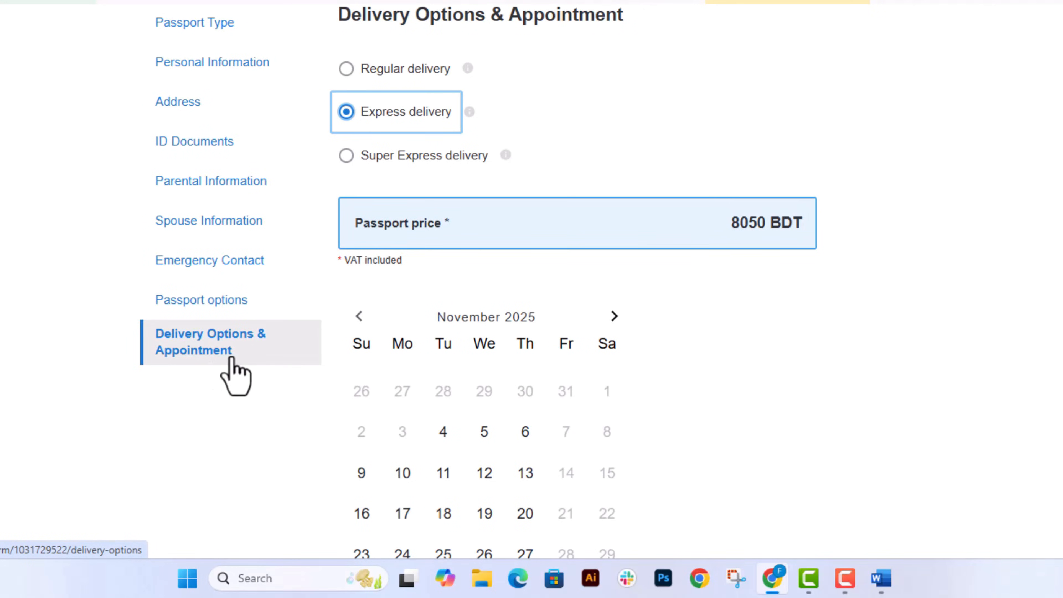
pyautogui.scroll(-2, 234, 376)
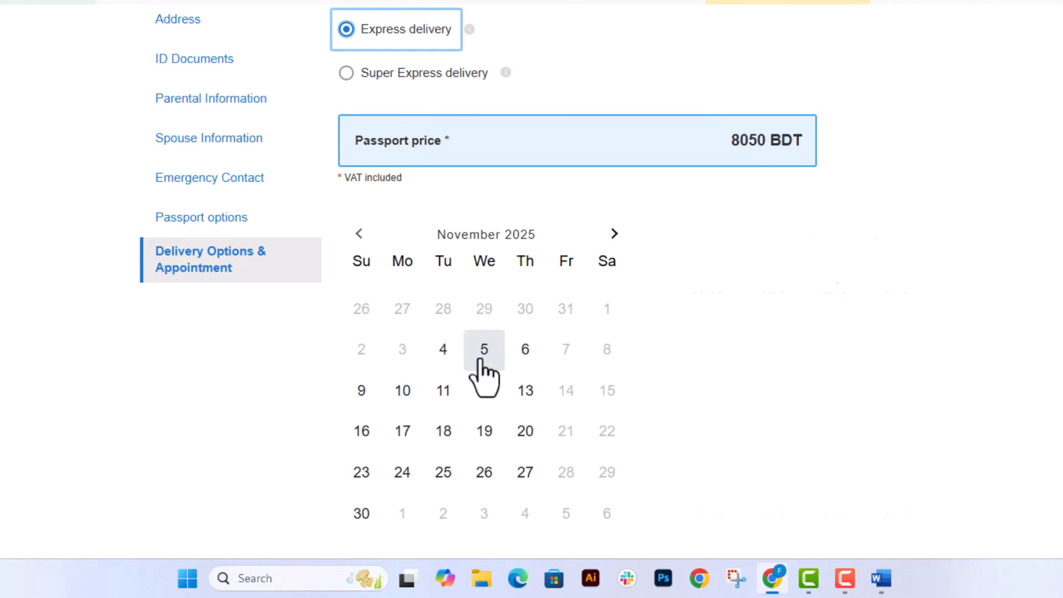
# After trying other November dates, book 5 November 2025 at 09:10 and save
pyautogui.click(442, 350)
pyautogui.click(482, 352)
pyautogui.click(525, 354)
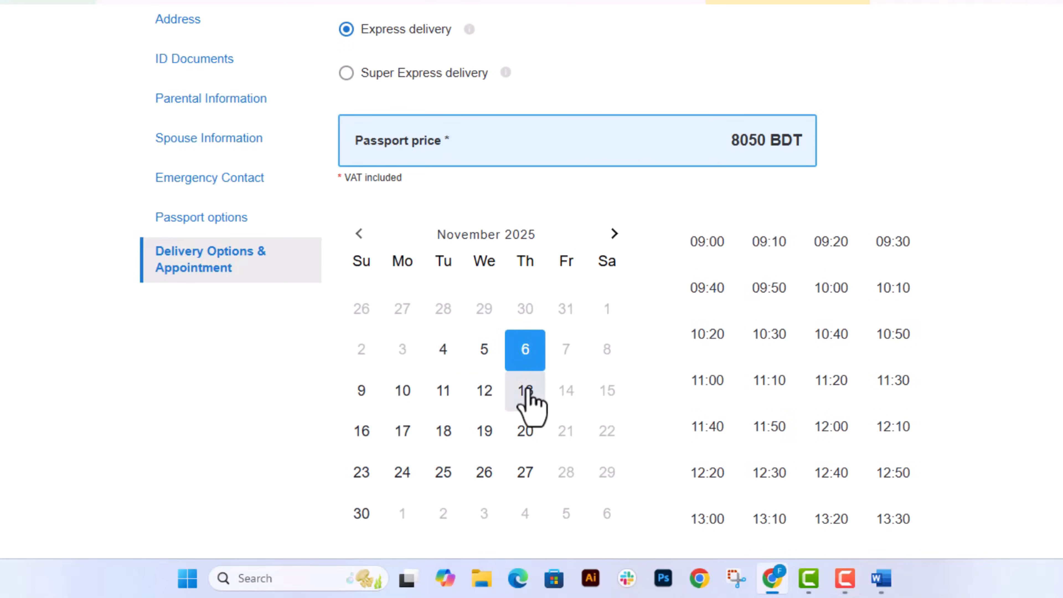
pyautogui.click(526, 391)
pyautogui.click(484, 391)
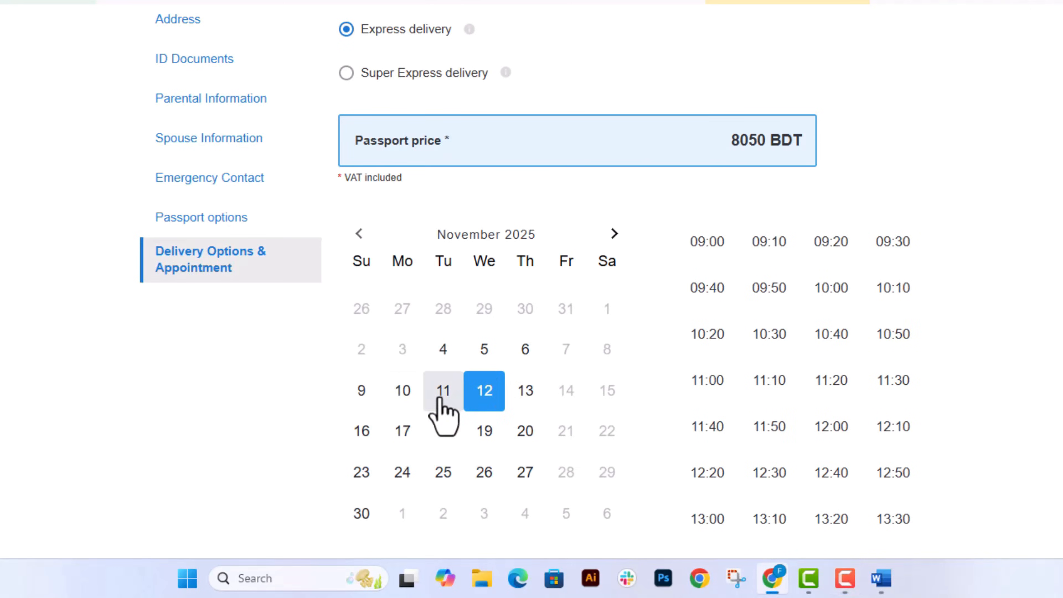
pyautogui.click(483, 354)
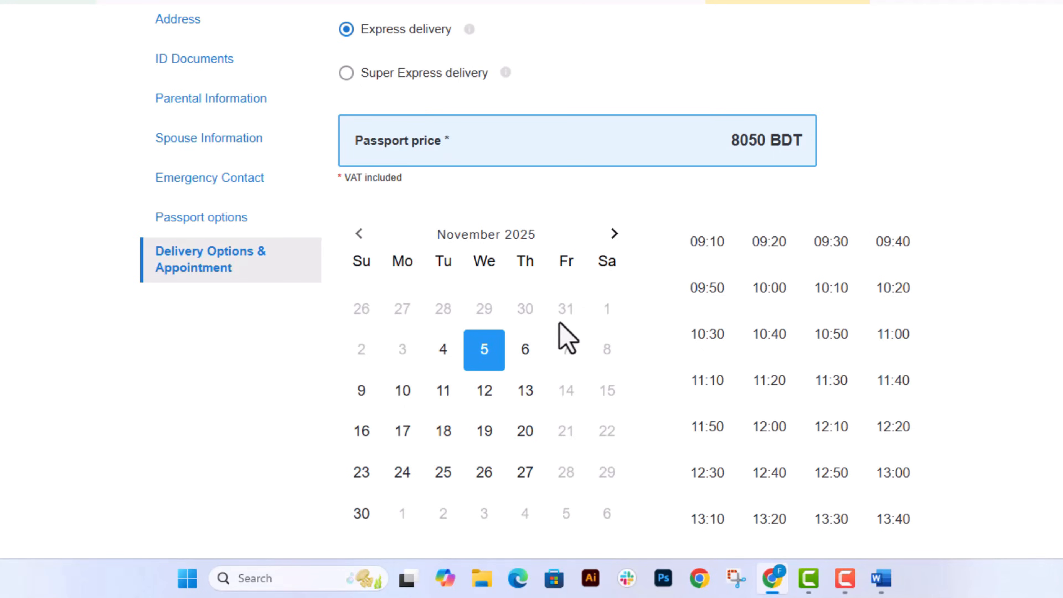
pyautogui.scroll(-2, 766, 352)
pyautogui.click(767, 347)
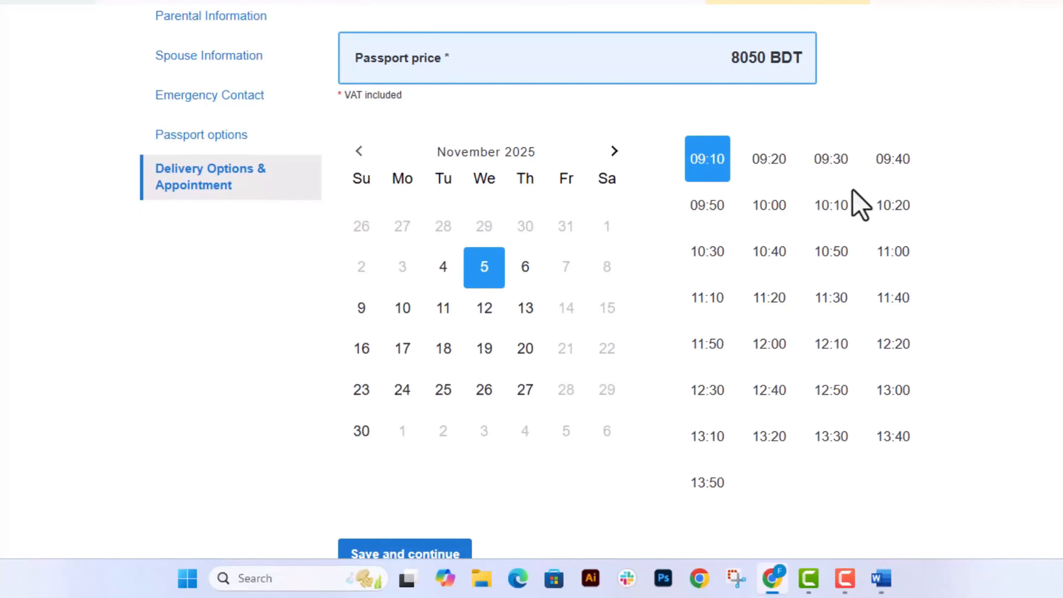
pyautogui.scroll(-3, 810, 217)
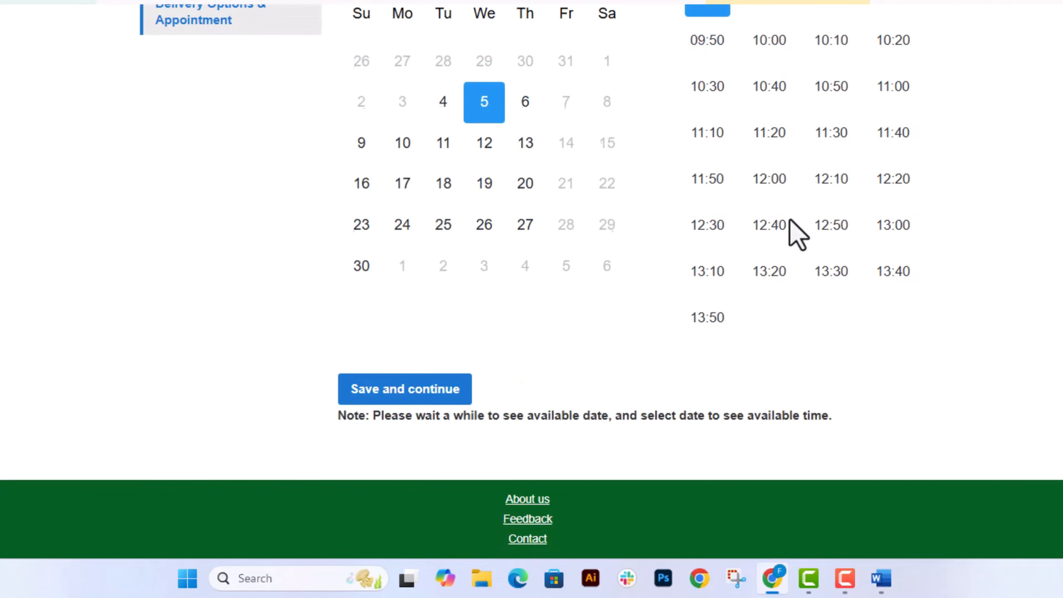
pyautogui.click(455, 390)
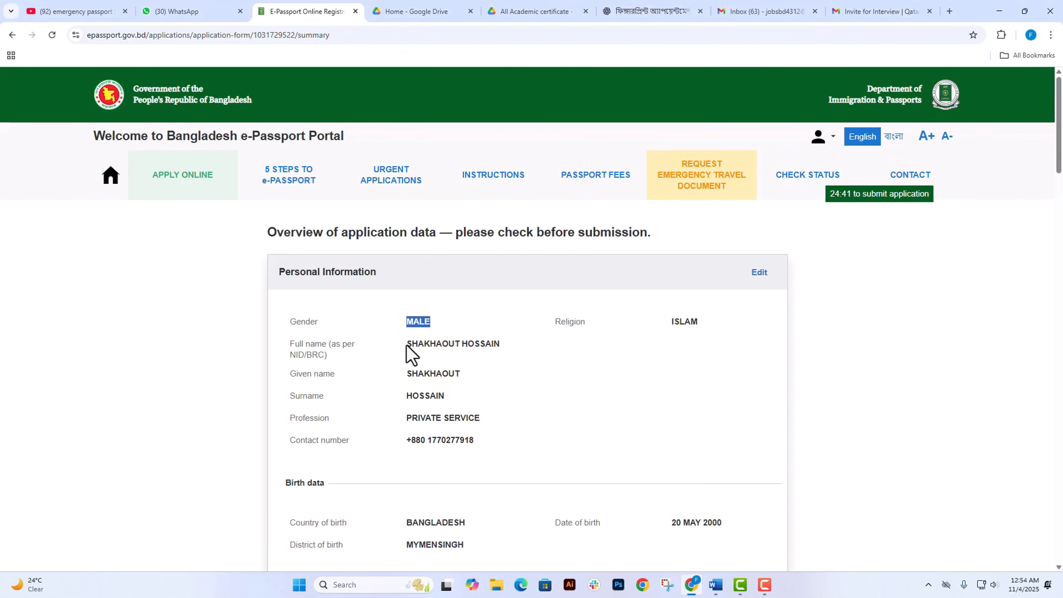
# Review the applicant's personal information and birth data in the summary
pyautogui.moveTo(408, 348); pyautogui.dragTo(507, 349)
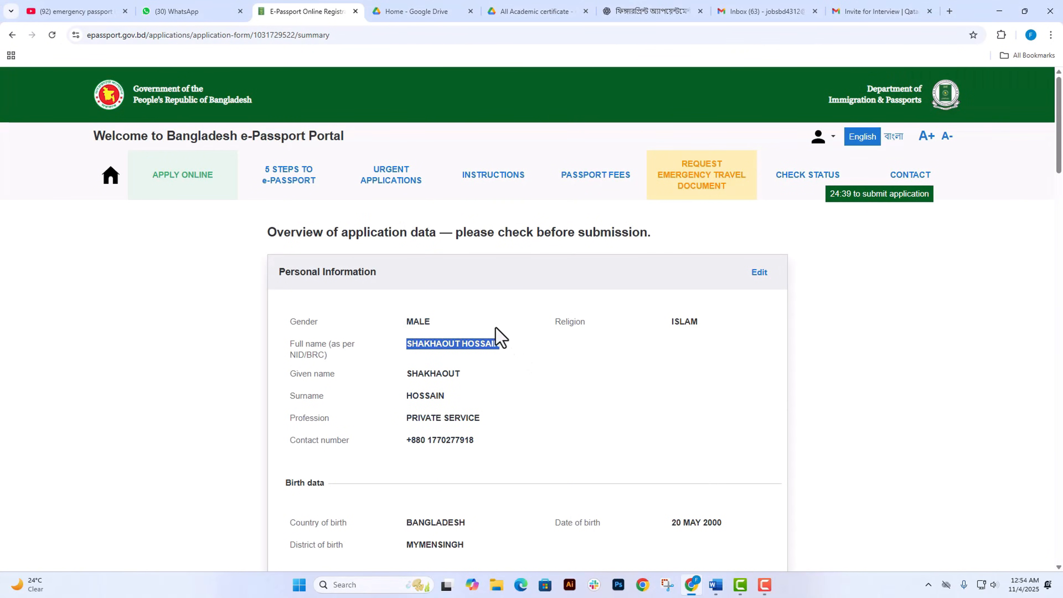
pyautogui.click(418, 322)
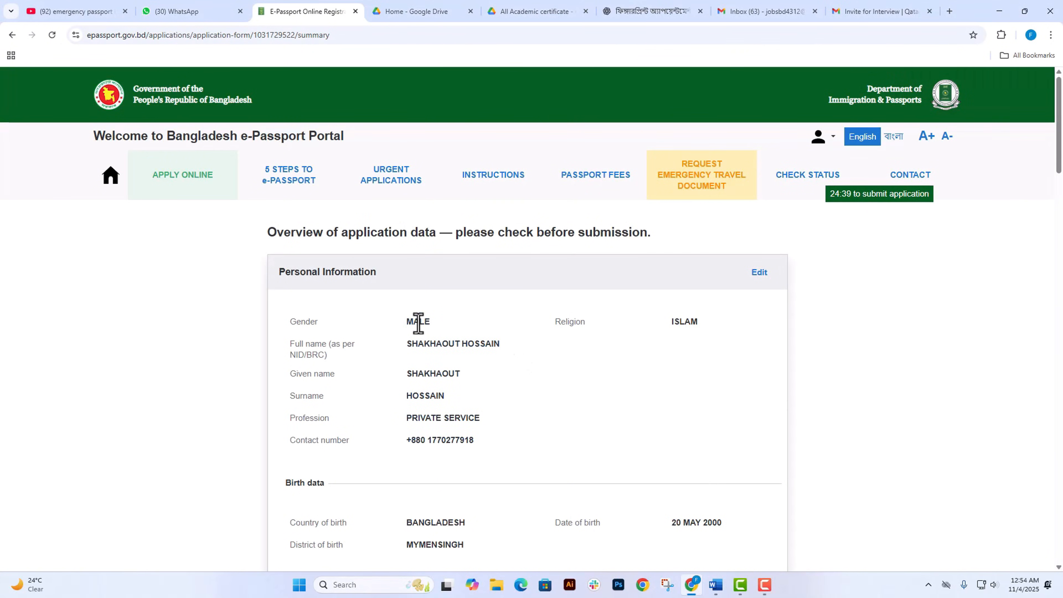
pyautogui.doubleClick(667, 322)
pyautogui.moveTo(412, 344); pyautogui.dragTo(438, 487)
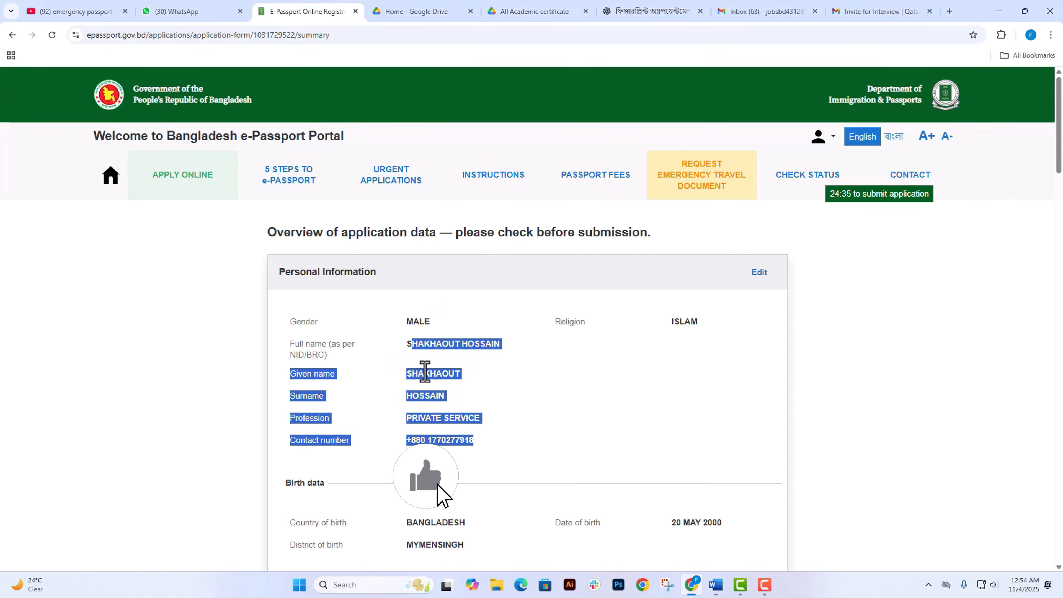
pyautogui.scroll(-1, 468, 412)
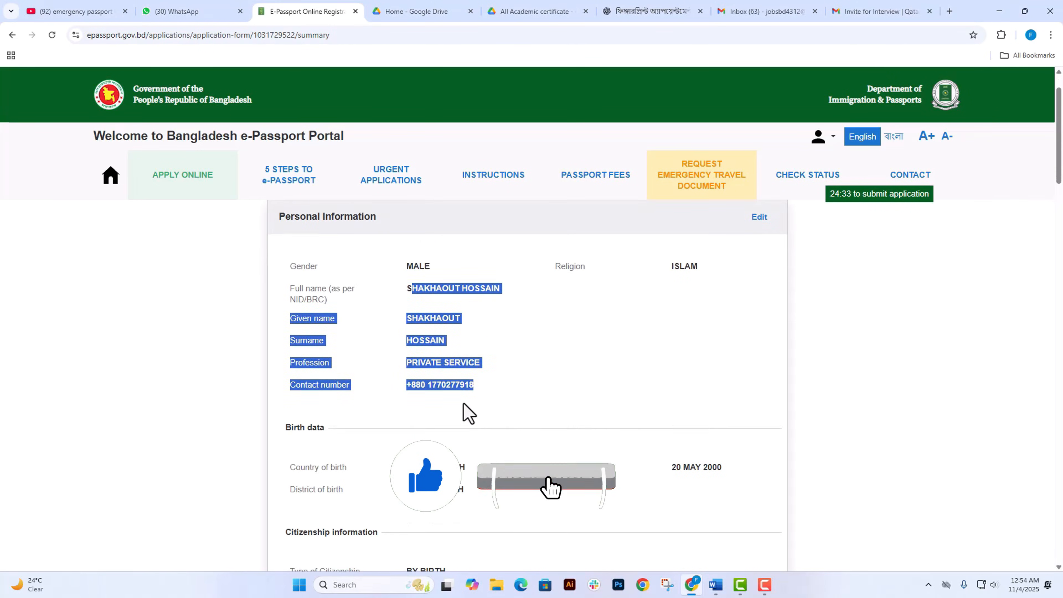
pyautogui.scroll(-3, 463, 404)
pyautogui.click(286, 262)
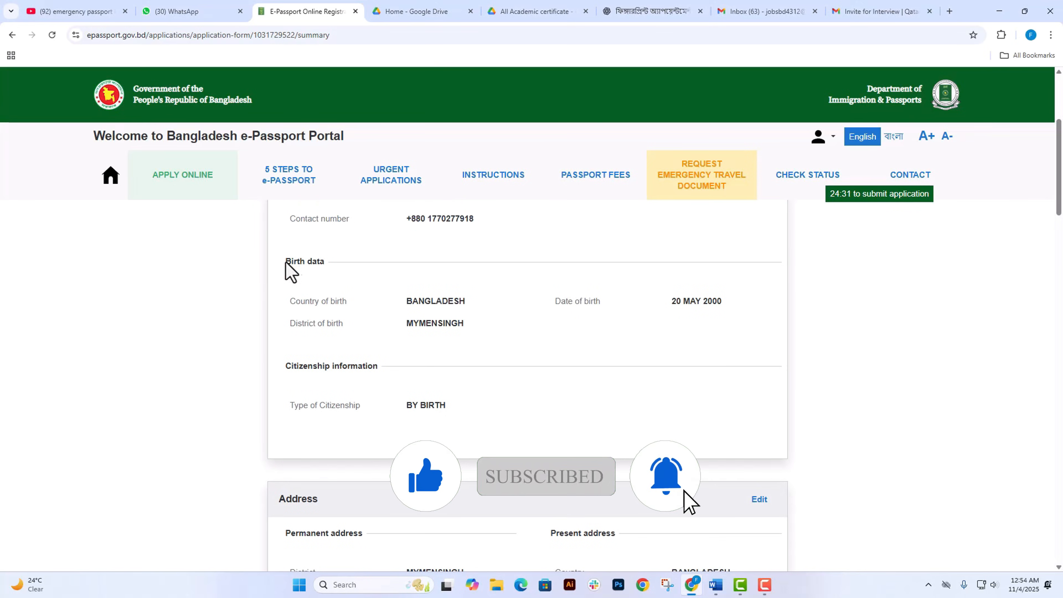
pyautogui.moveTo(286, 263); pyautogui.dragTo(339, 275)
pyautogui.moveTo(406, 302); pyautogui.dragTo(469, 318)
pyautogui.moveTo(405, 323); pyautogui.dragTo(474, 328)
pyautogui.moveTo(677, 304); pyautogui.dragTo(739, 309)
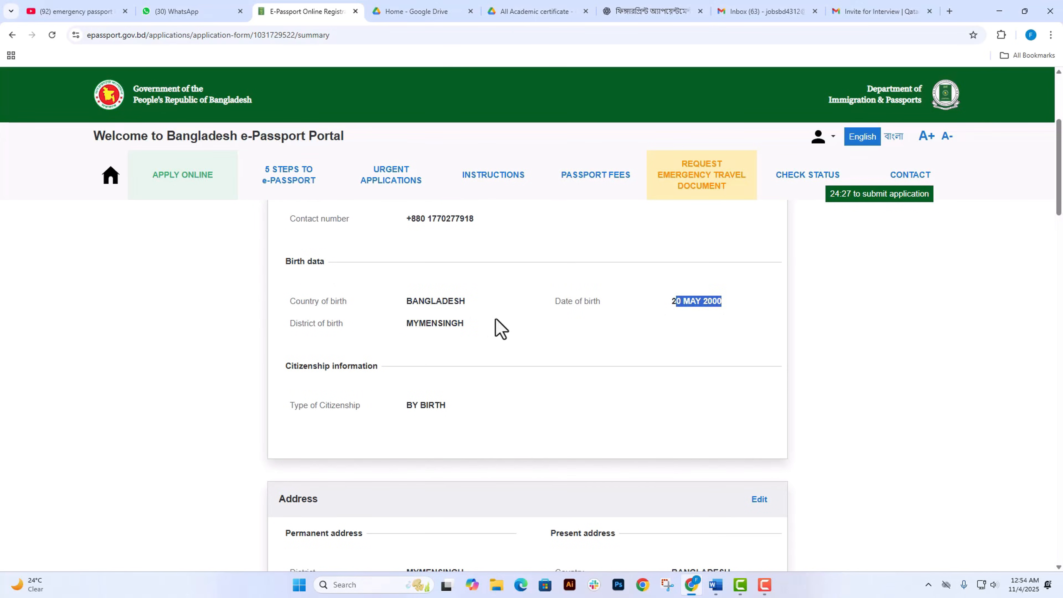
# Check the permanent and present address values
pyautogui.scroll(-3, 496, 321)
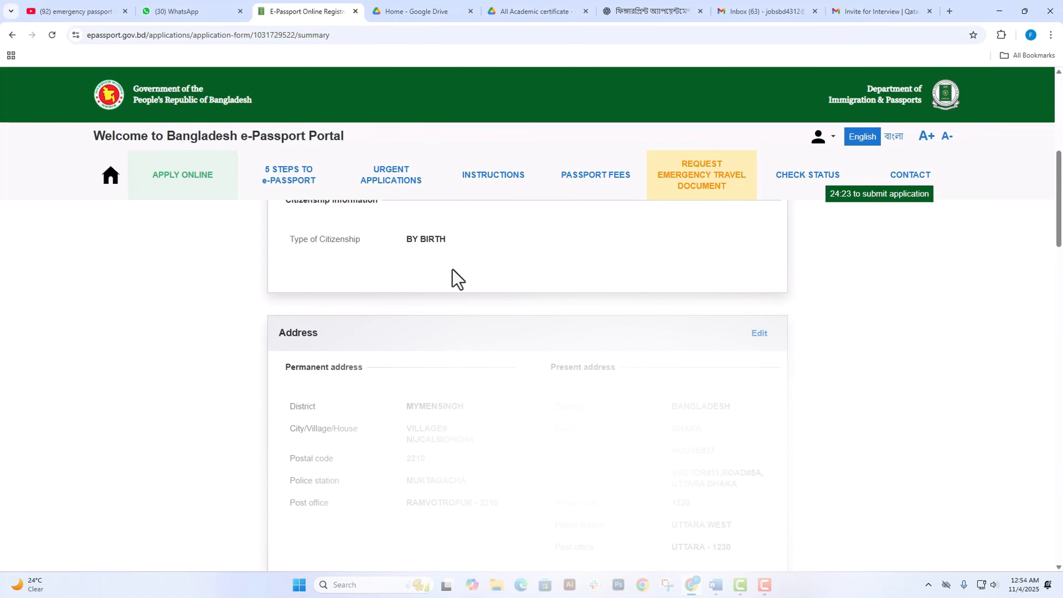
pyautogui.scroll(-1, 456, 277)
pyautogui.moveTo(287, 315); pyautogui.dragTo(368, 323)
pyautogui.moveTo(549, 313); pyautogui.dragTo(595, 328)
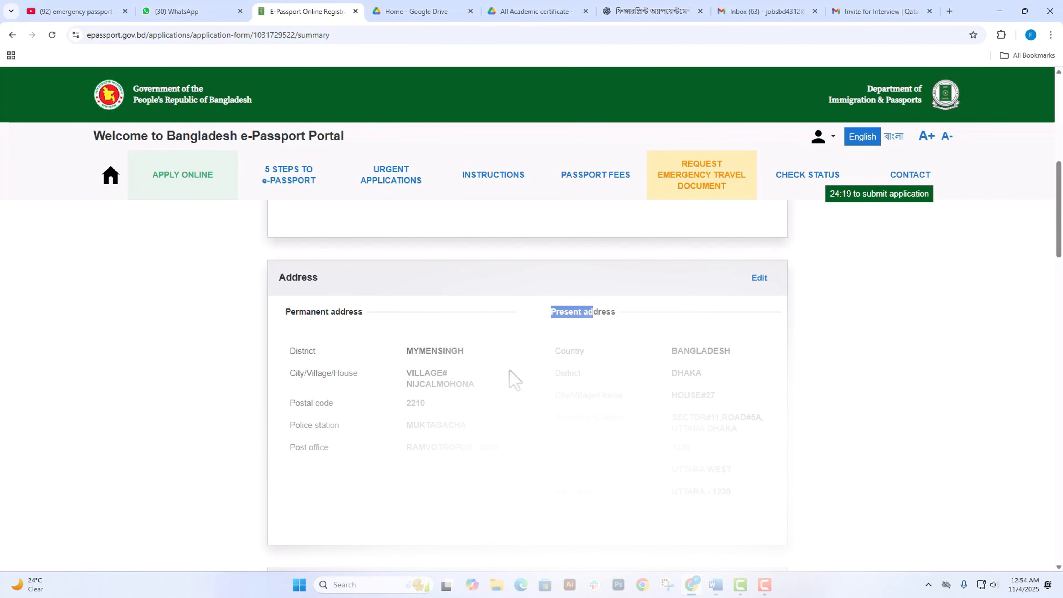
pyautogui.moveTo(406, 350); pyautogui.dragTo(458, 450)
pyautogui.moveTo(671, 355); pyautogui.dragTo(692, 443)
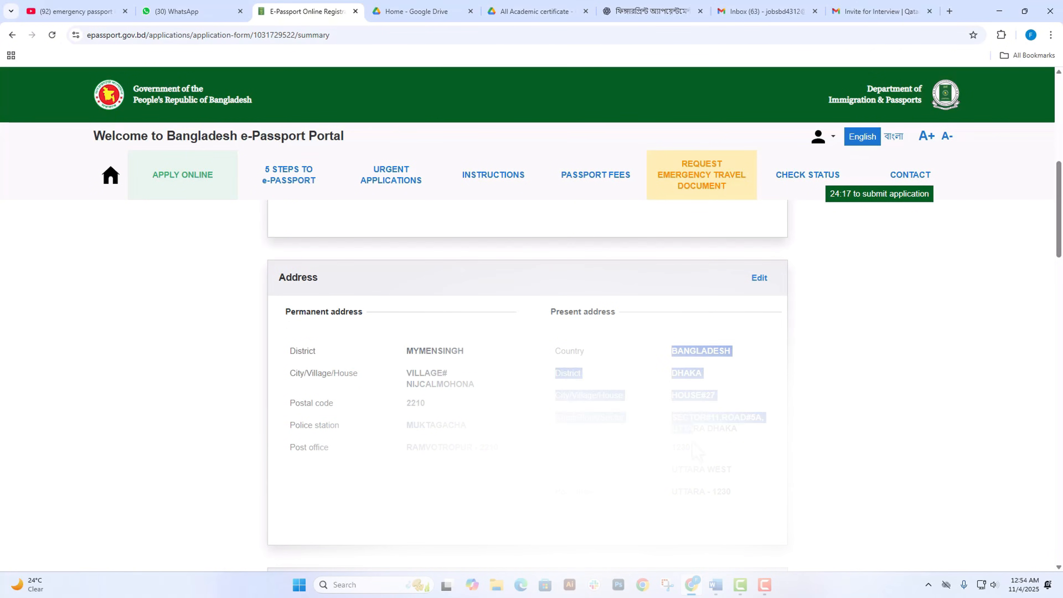
# Check spouse and emergency contact details, then confirm the data and proceed to payment
pyautogui.scroll(-6, 368, 408)
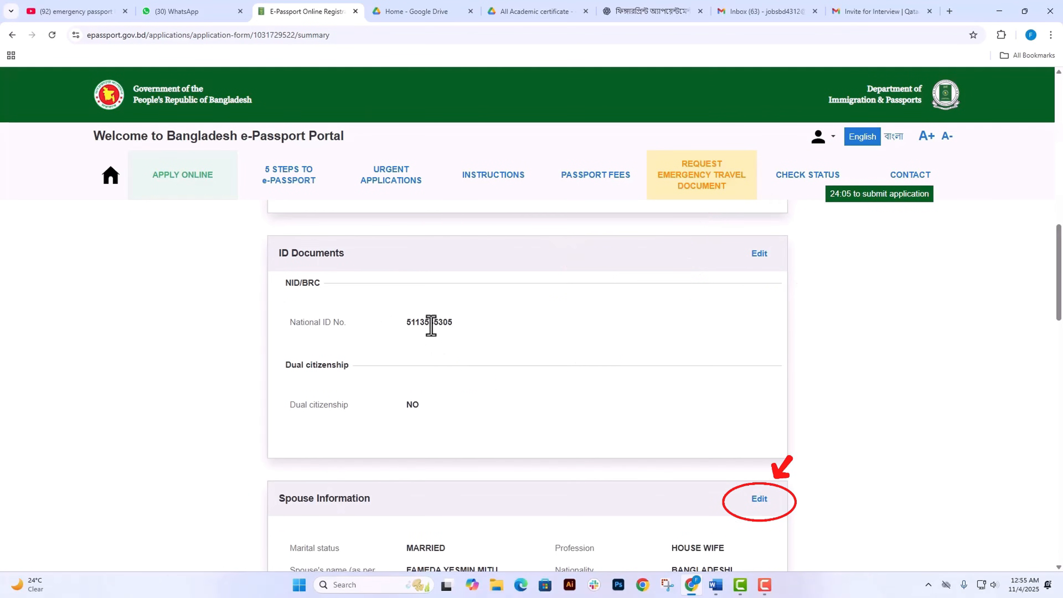
pyautogui.scroll(-1, 443, 334)
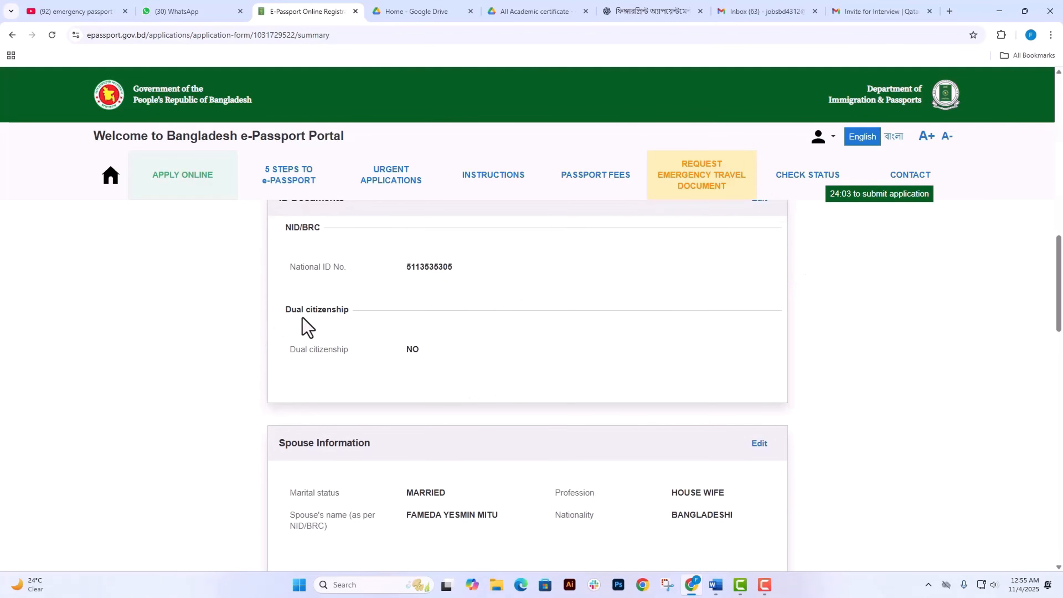
pyautogui.scroll(-3, 380, 316)
pyautogui.moveTo(407, 351); pyautogui.dragTo(439, 379)
pyautogui.scroll(-4, 460, 358)
pyautogui.scroll(-4, 439, 381)
pyautogui.moveTo(406, 327); pyautogui.dragTo(484, 328)
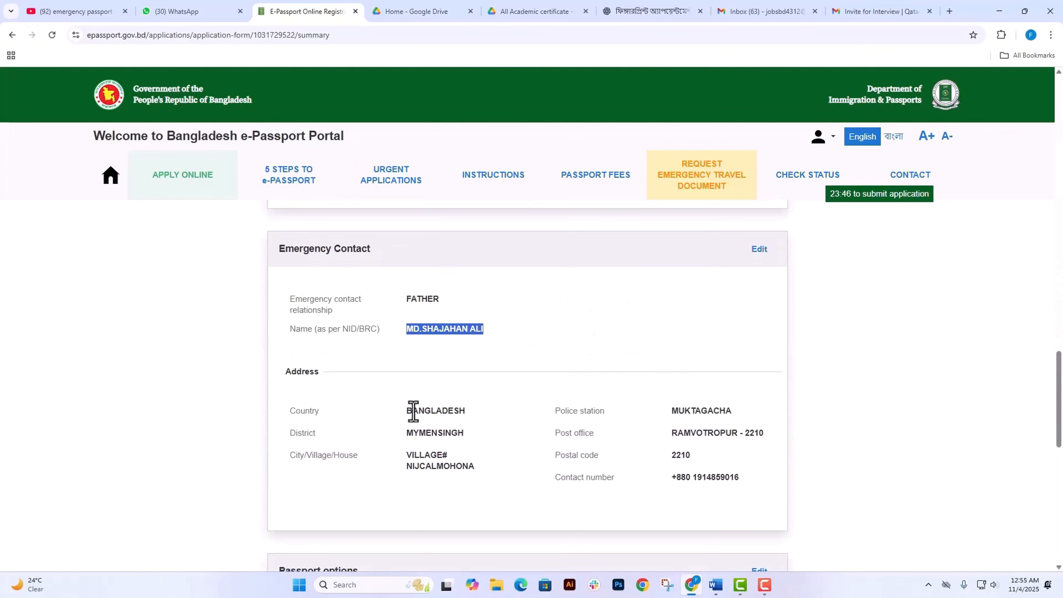
pyautogui.moveTo(413, 410); pyautogui.dragTo(475, 482)
pyautogui.scroll(-4, 481, 440)
pyautogui.scroll(-5, 463, 401)
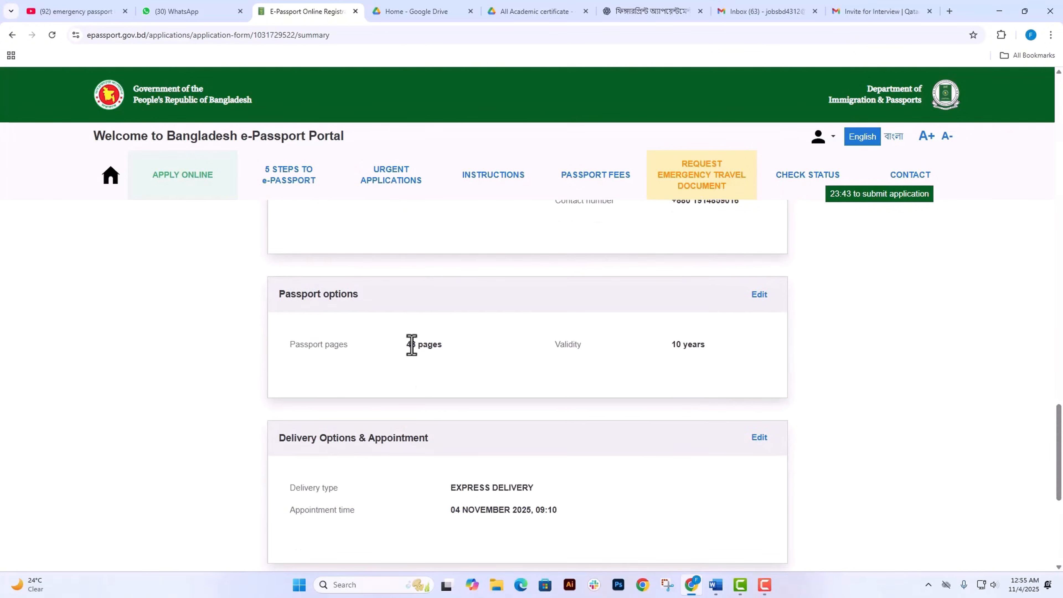
pyautogui.scroll(-1, 501, 352)
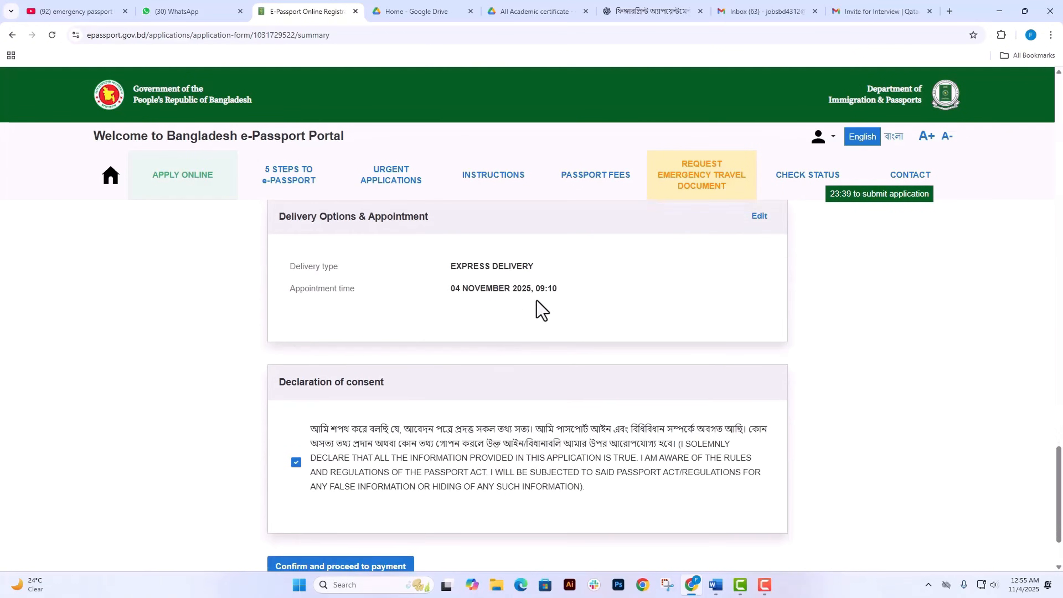
pyautogui.scroll(-2, 541, 310)
pyautogui.click(331, 481)
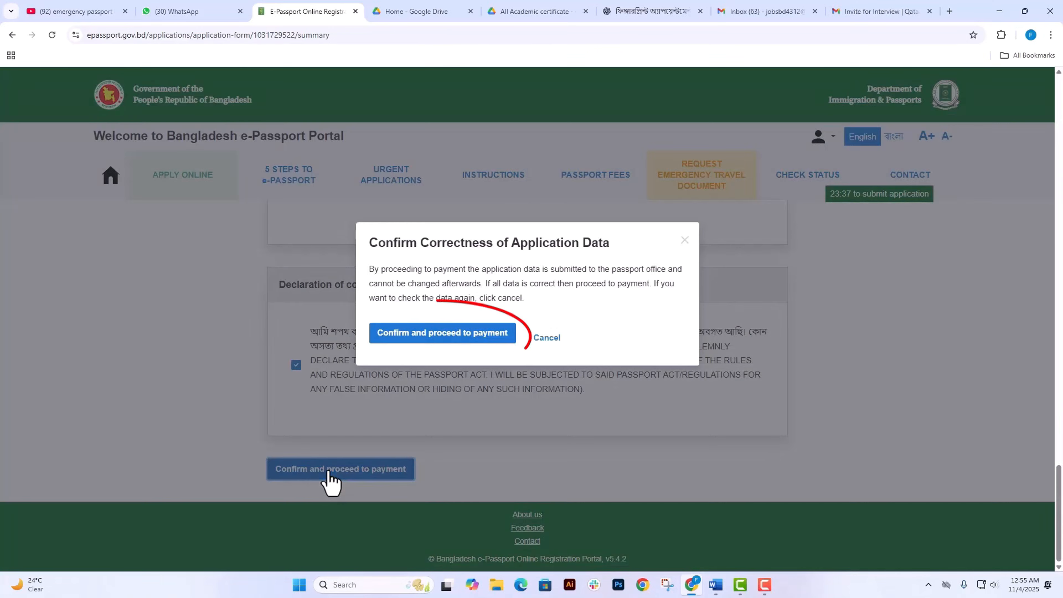
pyautogui.click(401, 334)
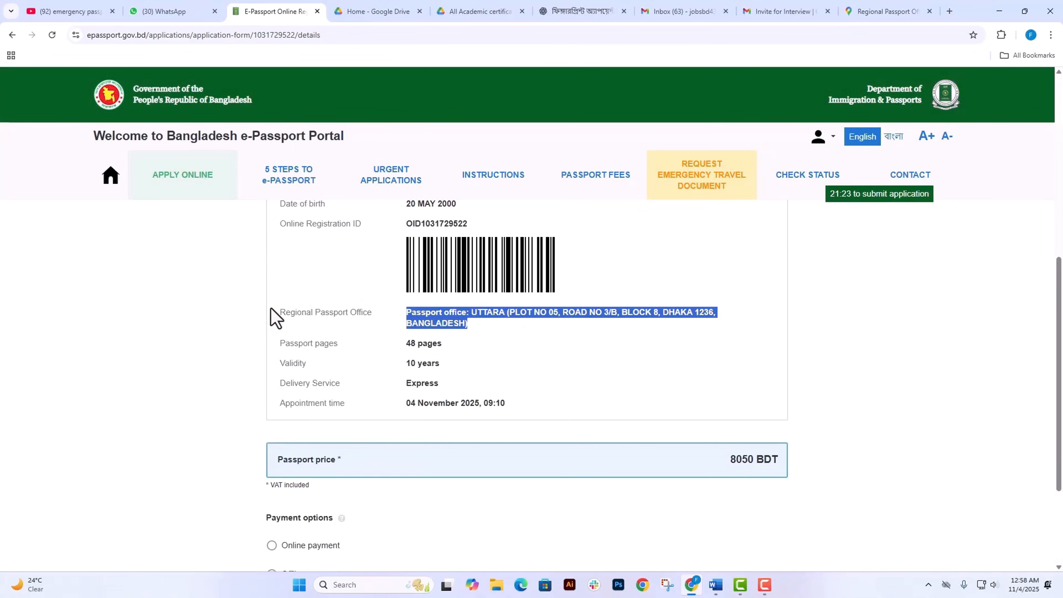
# Review the office and passport details, select Online payment, and continue to the ekpay gateway
pyautogui.moveTo(416, 312); pyautogui.dragTo(714, 312)
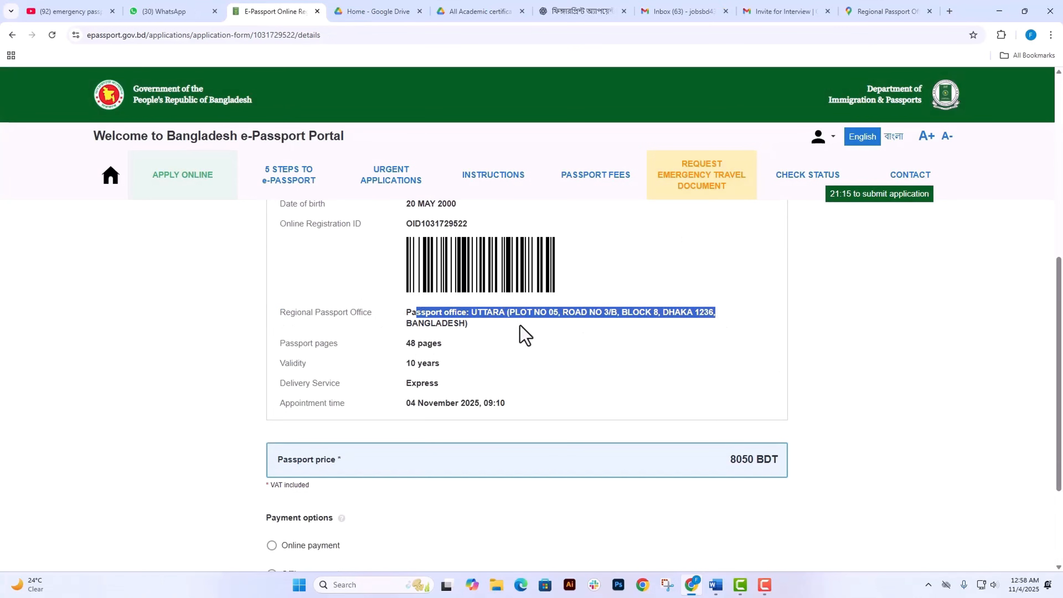
pyautogui.moveTo(550, 341); pyautogui.dragTo(349, 321)
pyautogui.scroll(-1, 479, 337)
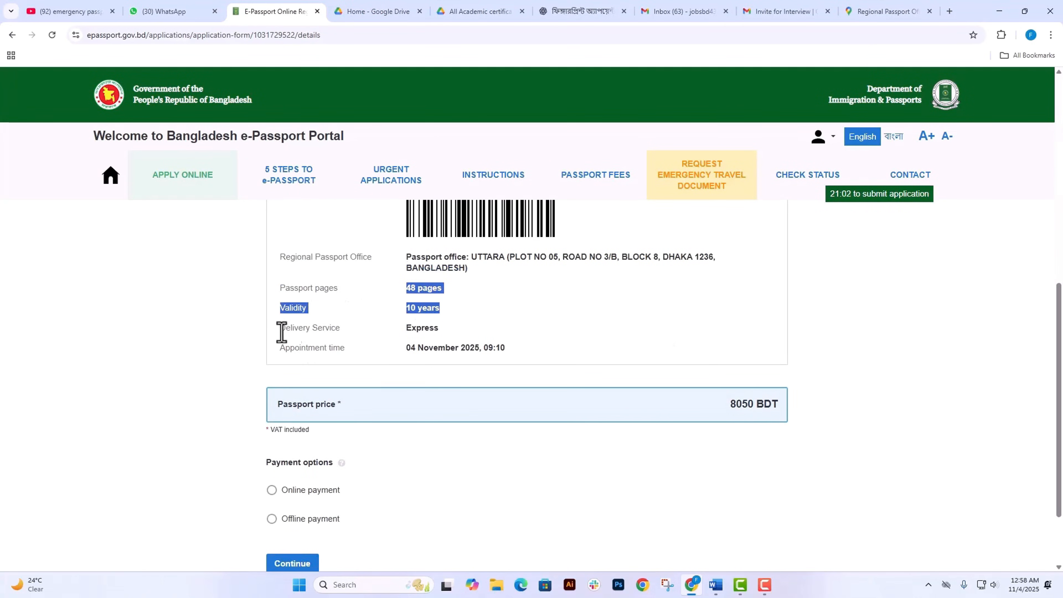
pyautogui.scroll(-2, 450, 340)
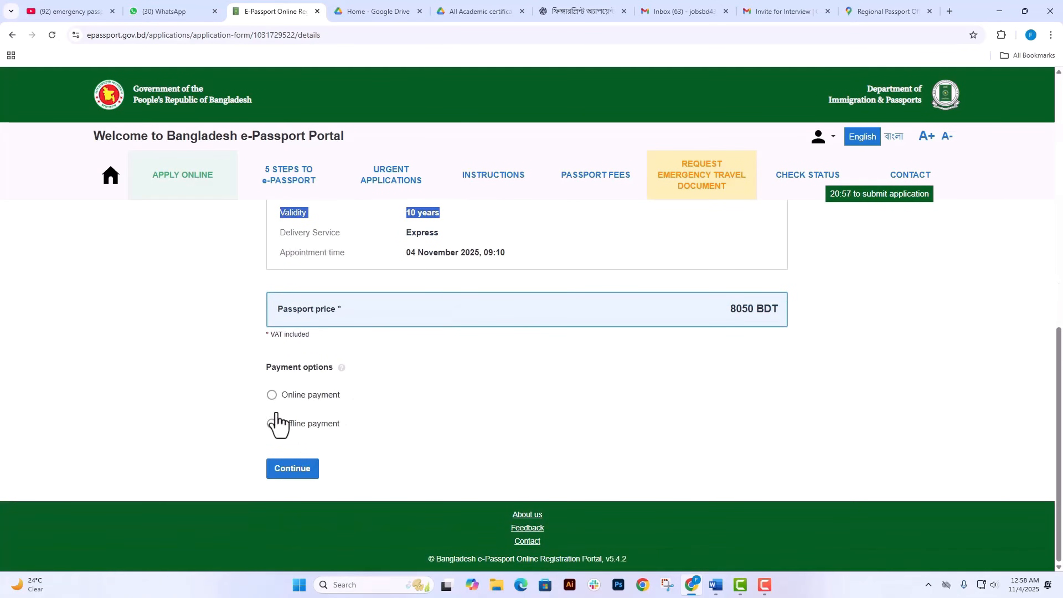
pyautogui.click(271, 395)
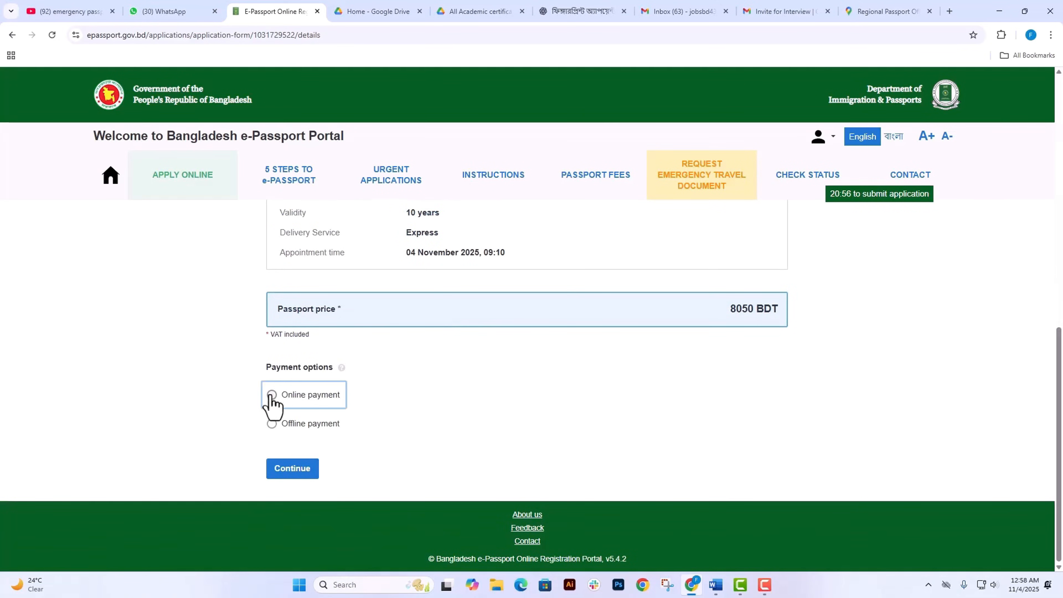
pyautogui.click(271, 423)
pyautogui.click(272, 395)
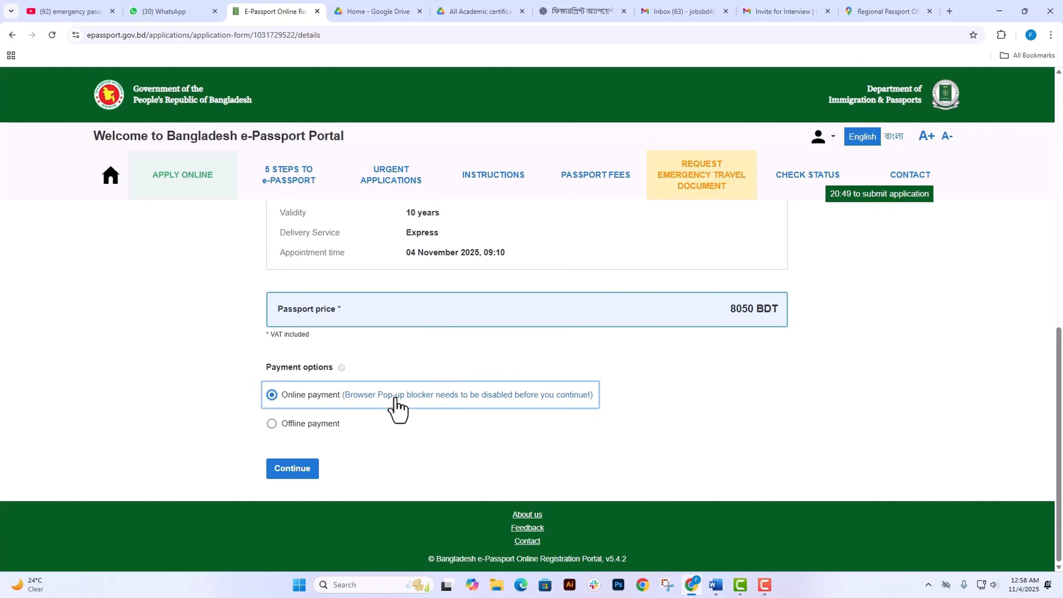
pyautogui.scroll(1, 773, 368)
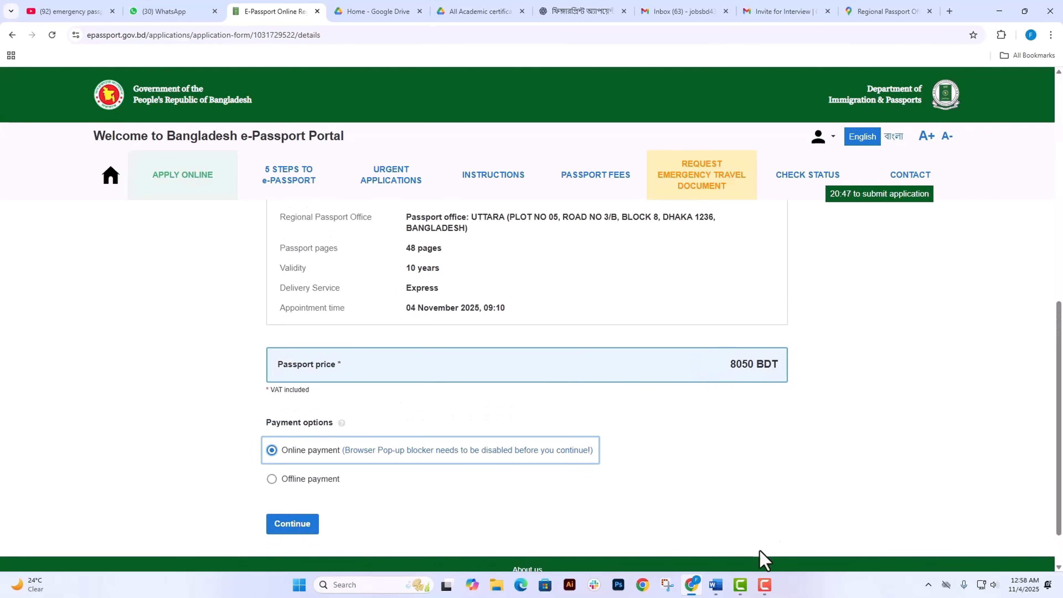
pyautogui.scroll(-1, 273, 408)
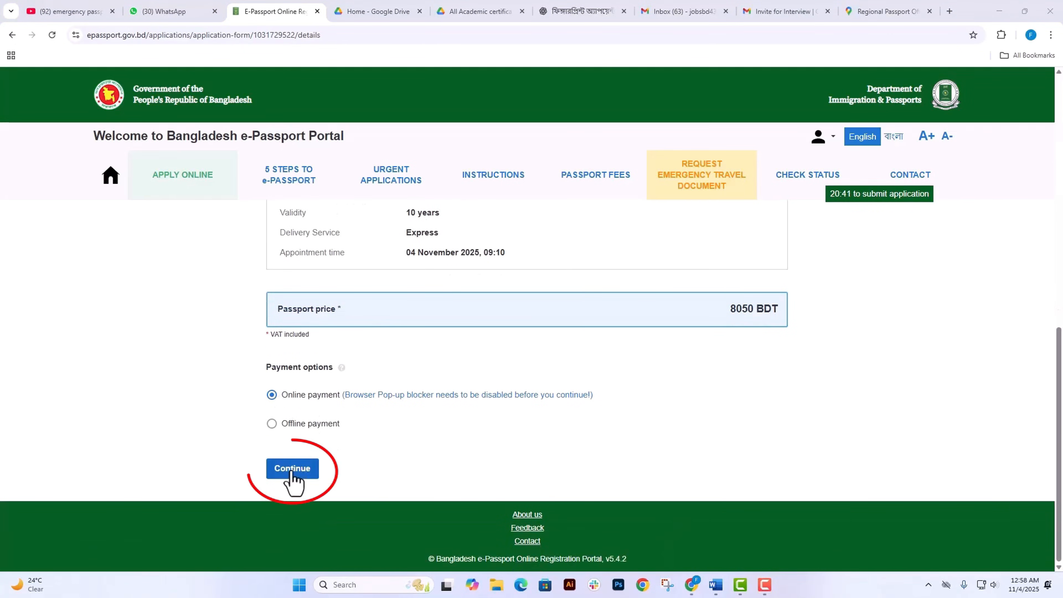
pyautogui.click(297, 477)
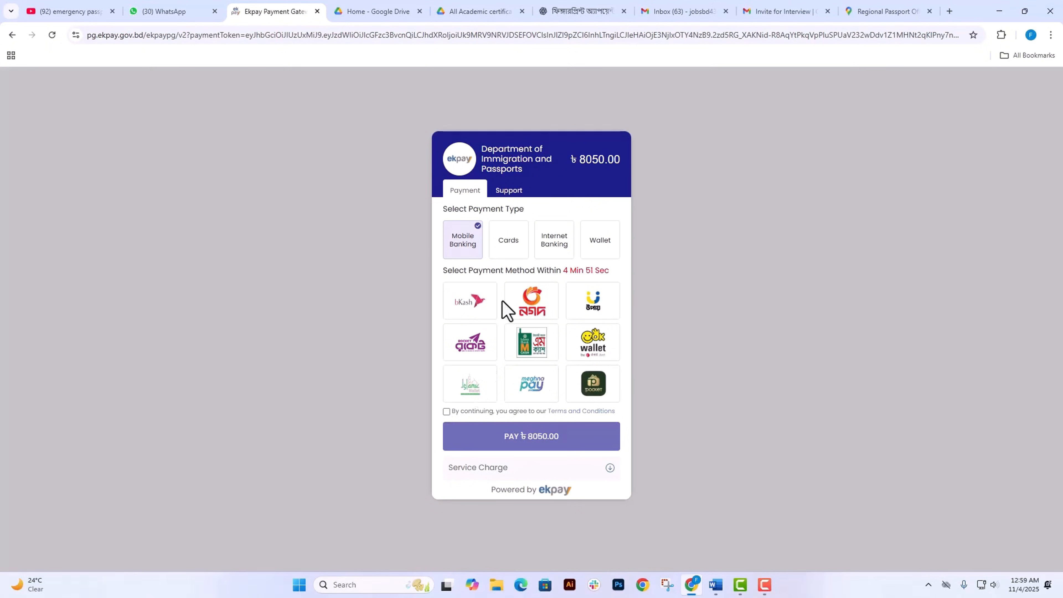
# Under Cards, choose DBBL Nexus and pay ৳8060.00 including the service charge
pyautogui.click(502, 251)
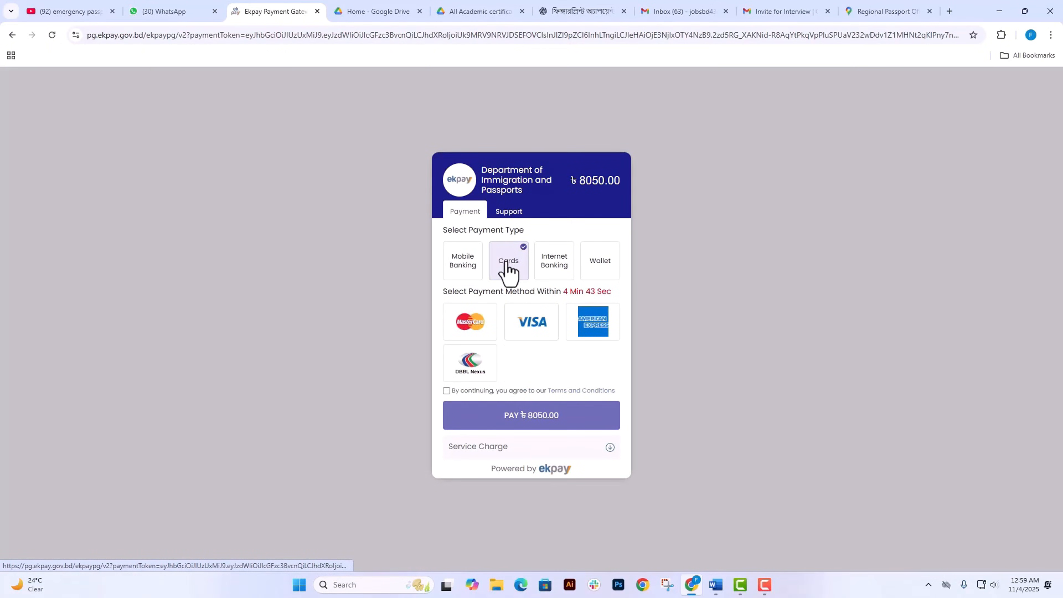
pyautogui.click(463, 377)
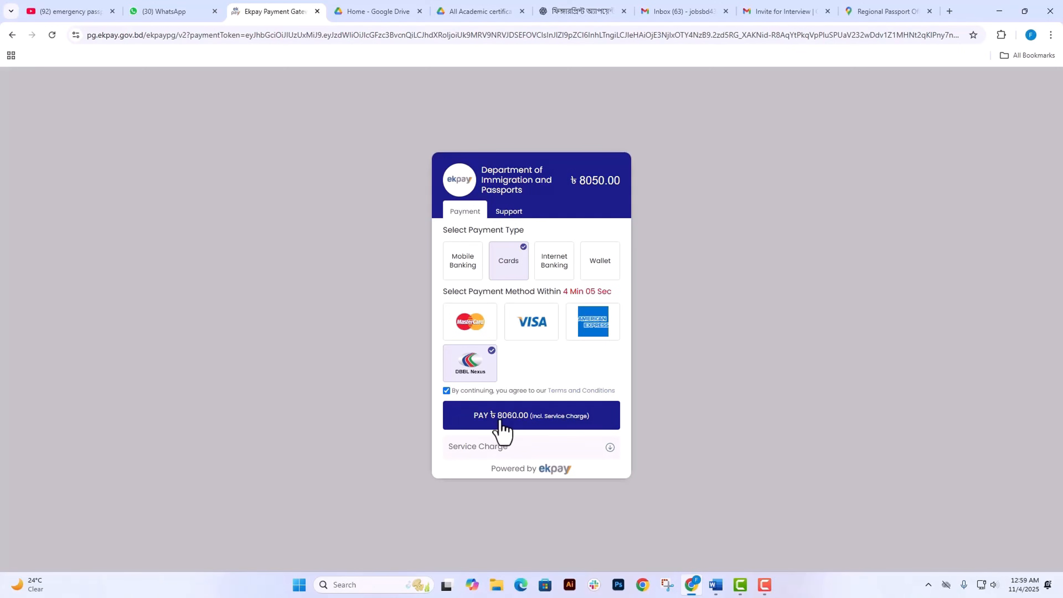
pyautogui.click(545, 415)
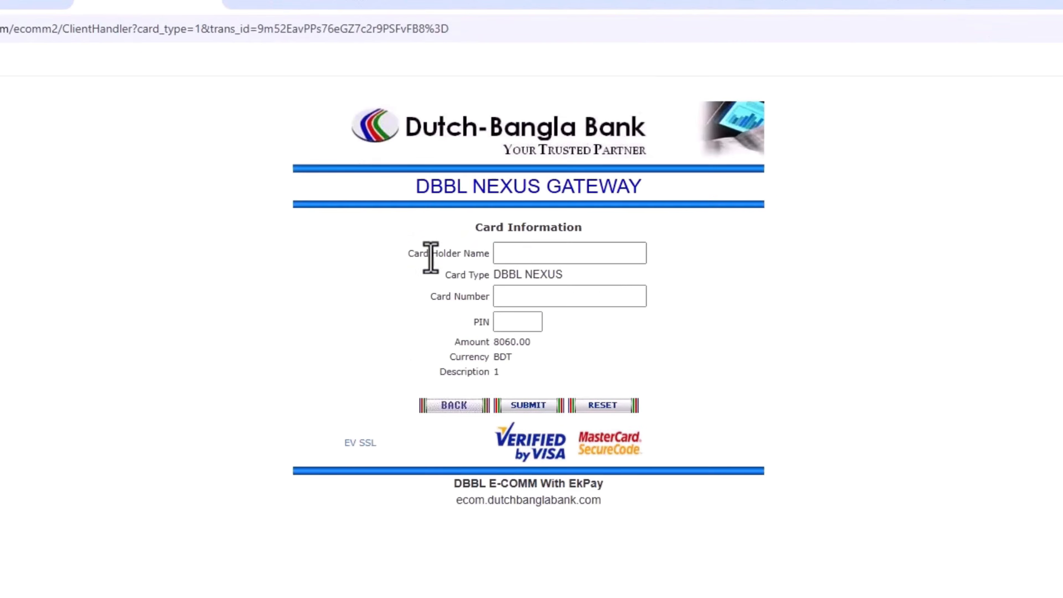
# Enter the card holder's name, card number and PIN, then submit the mobile security code
pyautogui.click(543, 183)
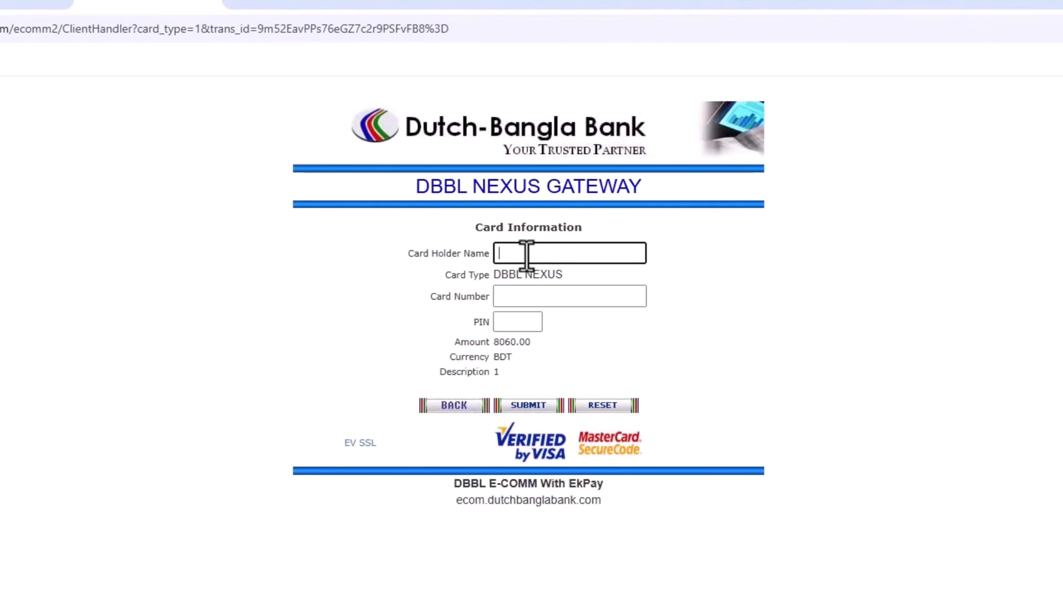
pyautogui.write('Shakhaout')
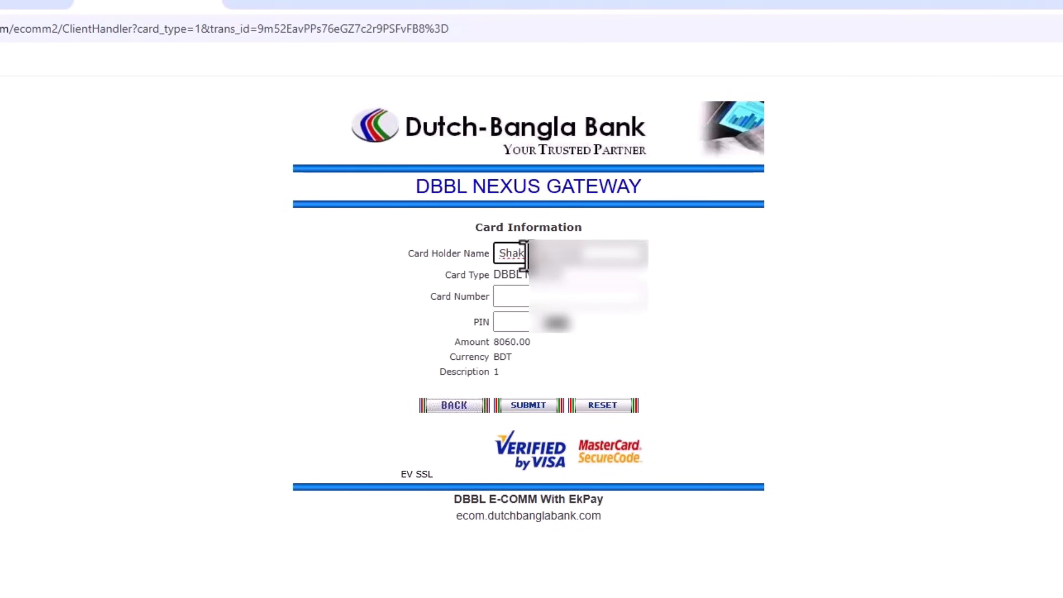
pyautogui.click(519, 300)
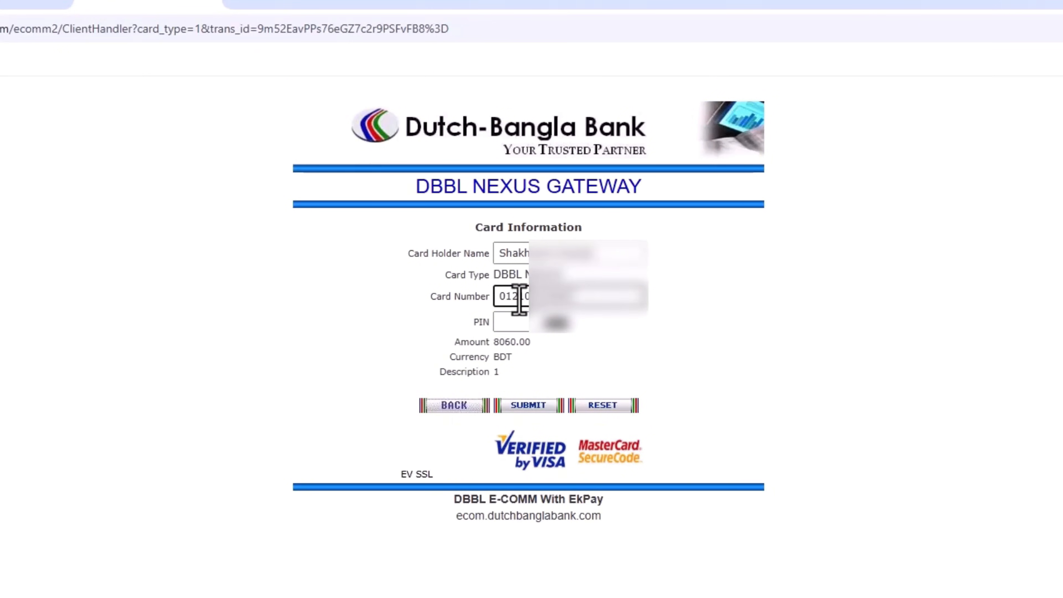
pyautogui.click(504, 322)
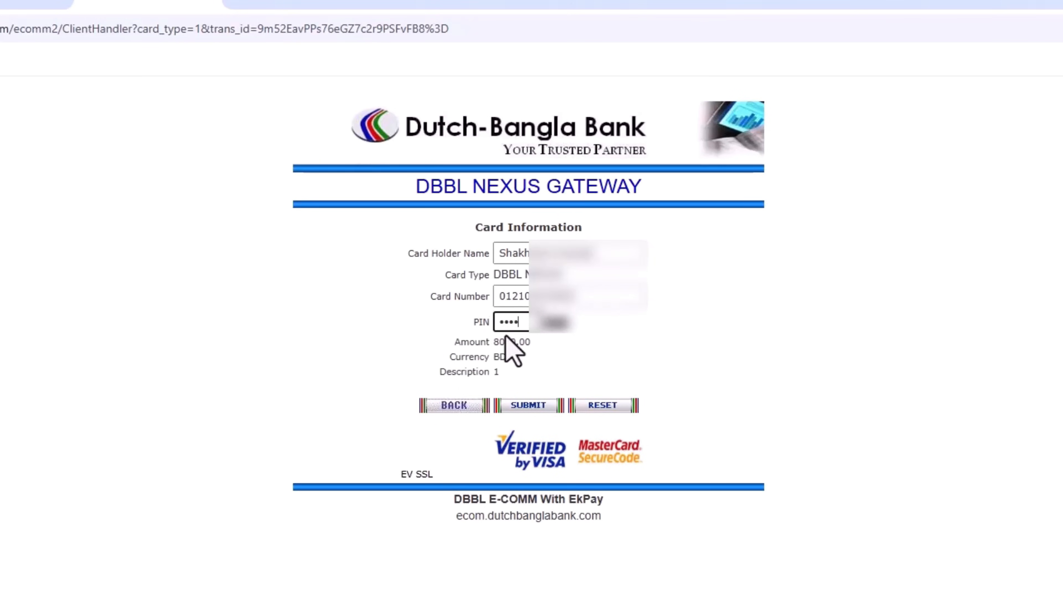
pyautogui.click(524, 406)
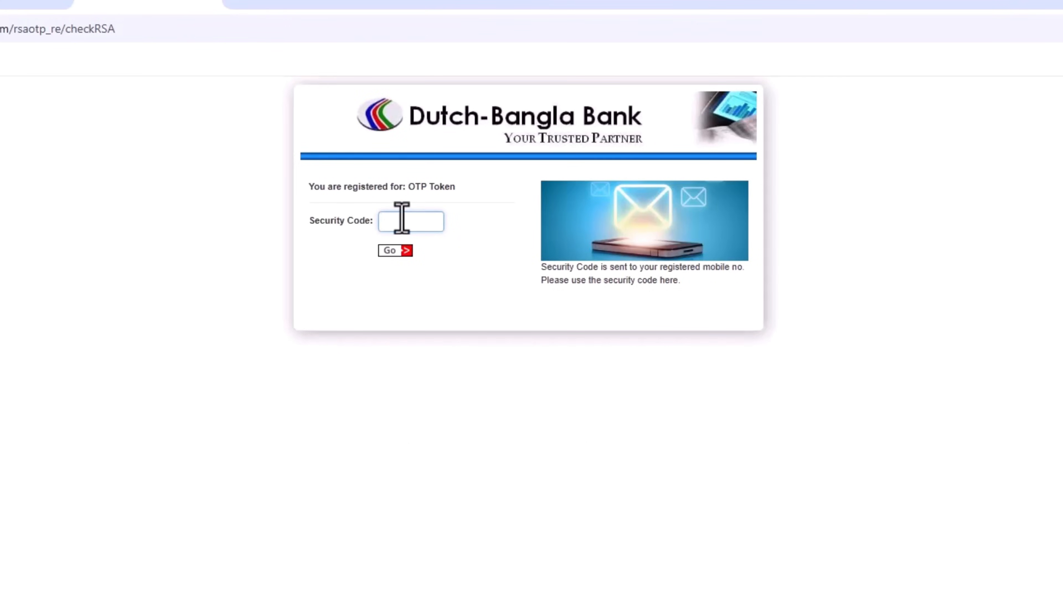
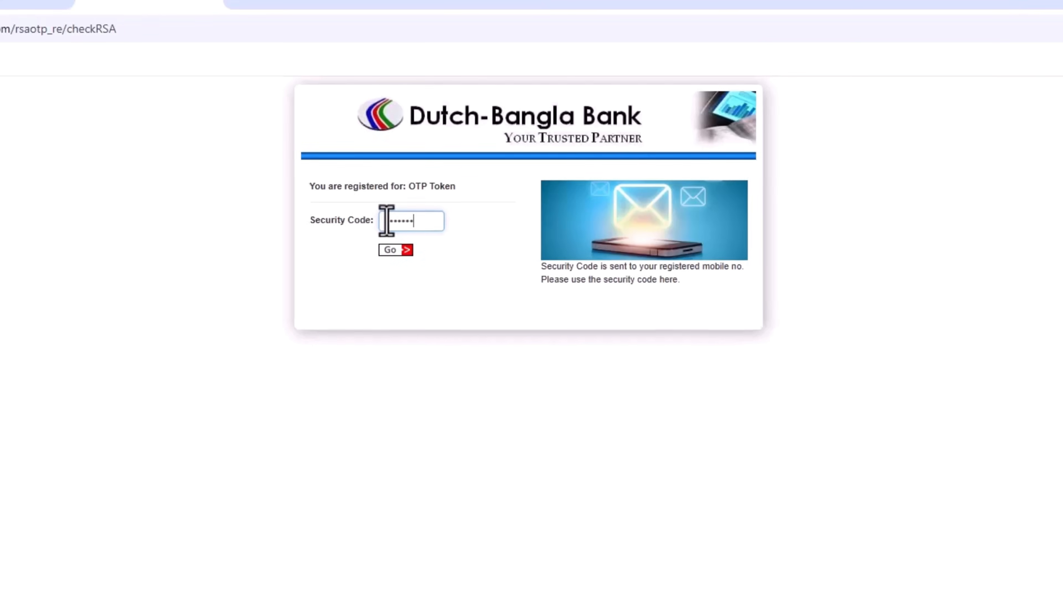
pyautogui.click(395, 250)
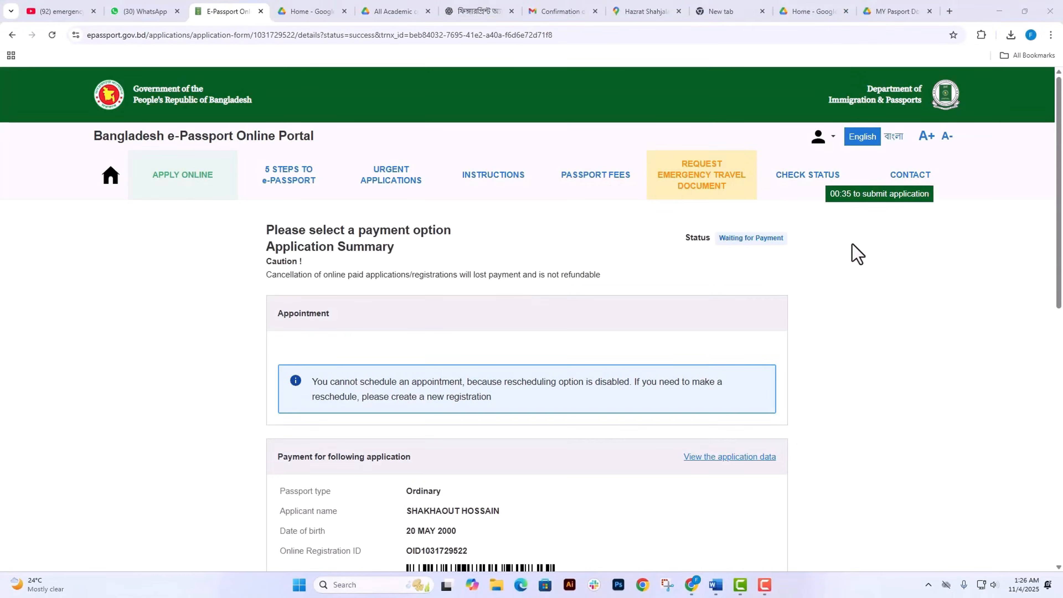
# Copy the Online Registration ID from the application page
pyautogui.scroll(-5, 674, 268)
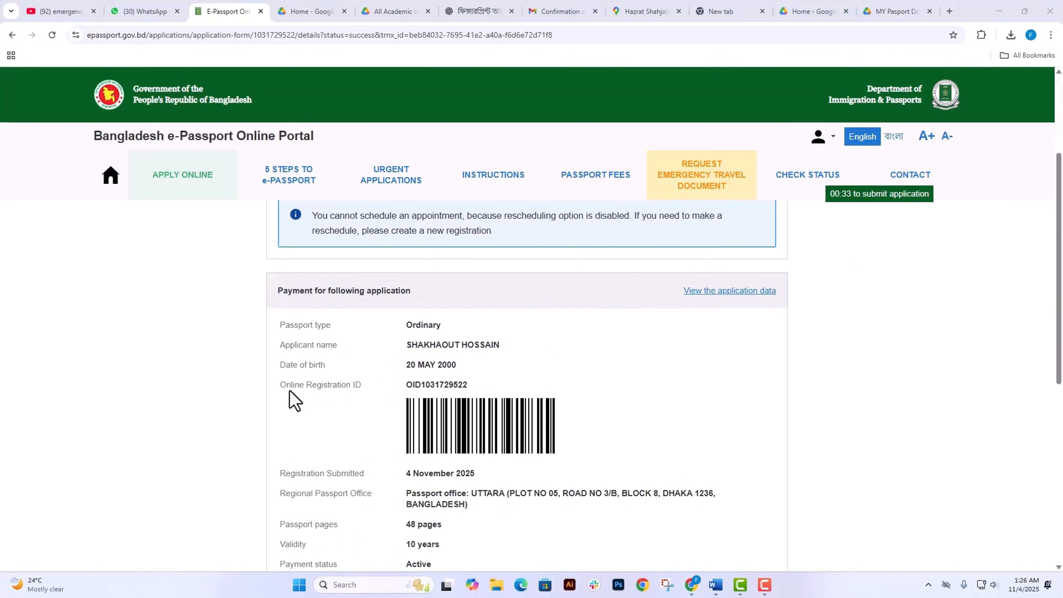
pyautogui.moveTo(405, 384); pyautogui.dragTo(482, 393)
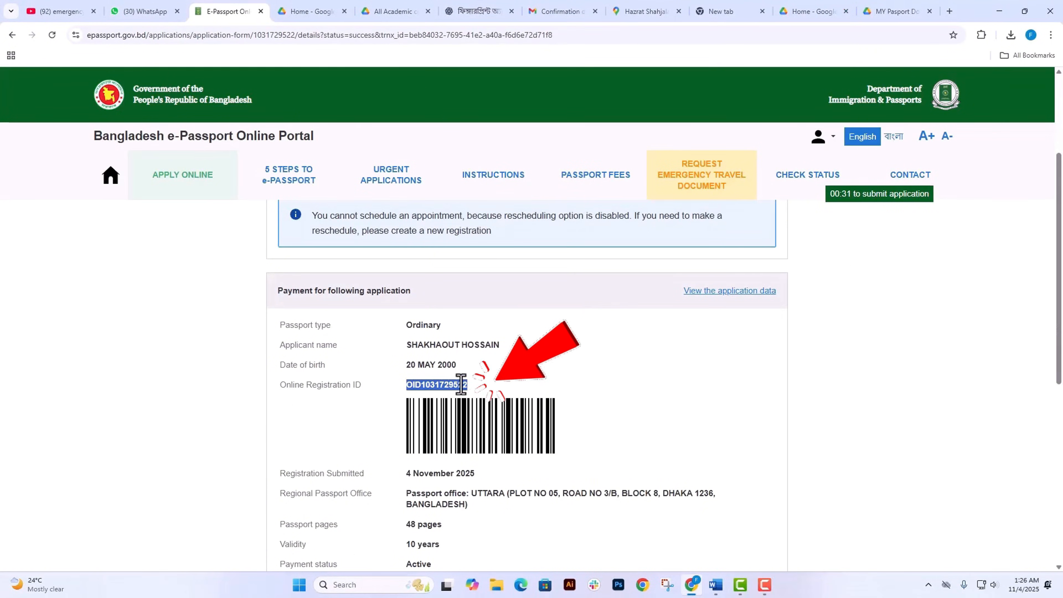
pyautogui.rightClick(482, 394)
pyautogui.click(487, 402)
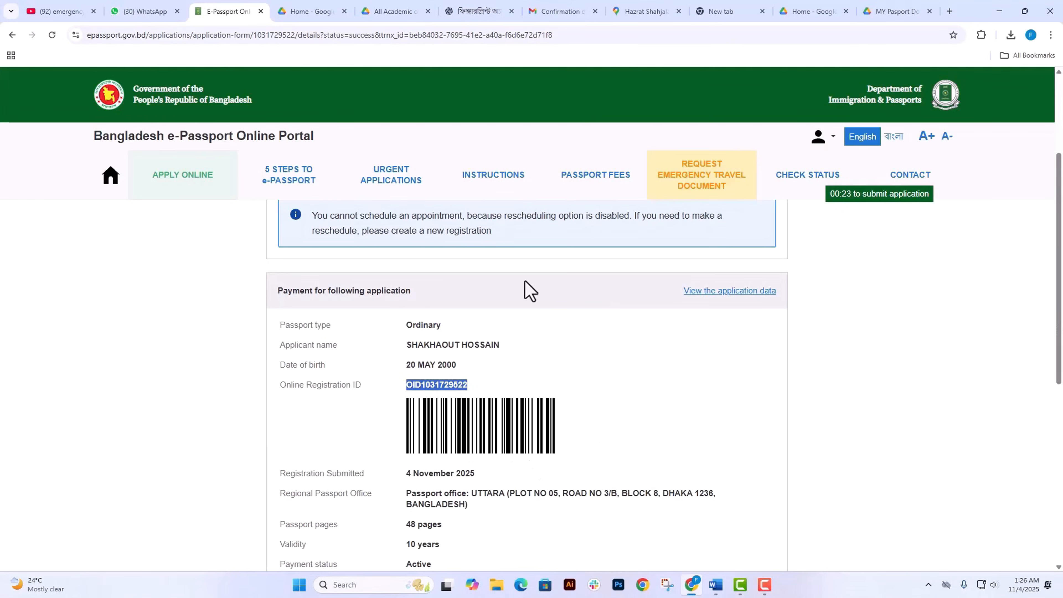
# Go to PASSPORT FEES and follow the online payment slip link to ekpay
pyautogui.click(587, 180)
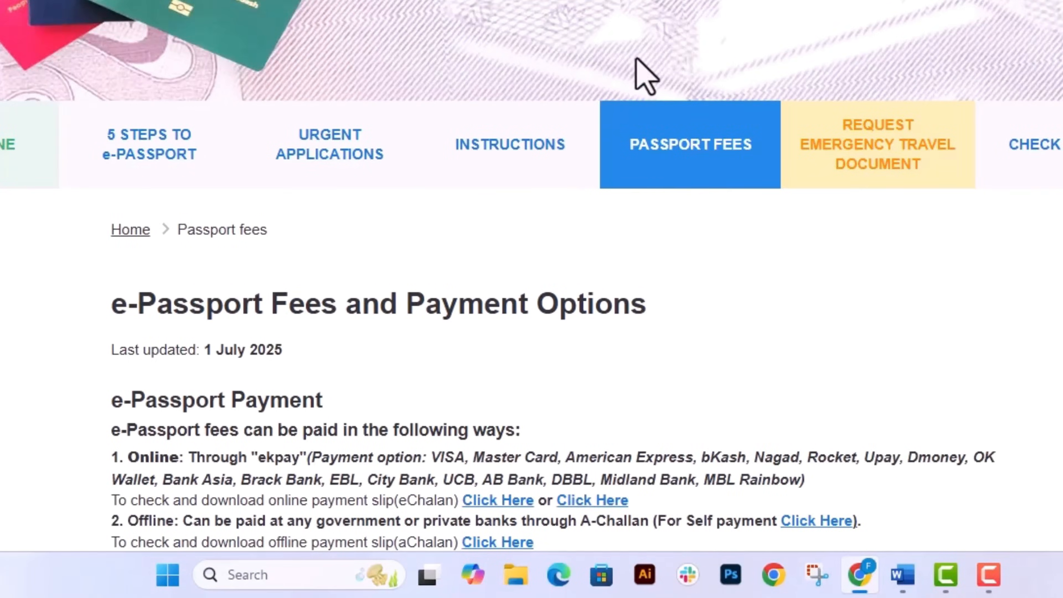
pyautogui.scroll(-4, 635, 59)
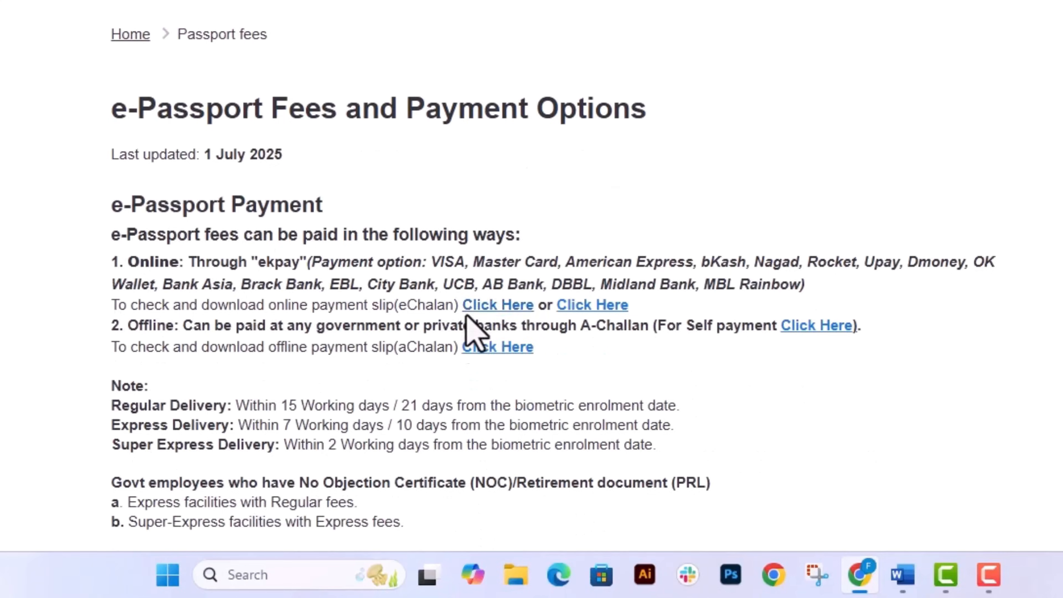
pyautogui.click(481, 305)
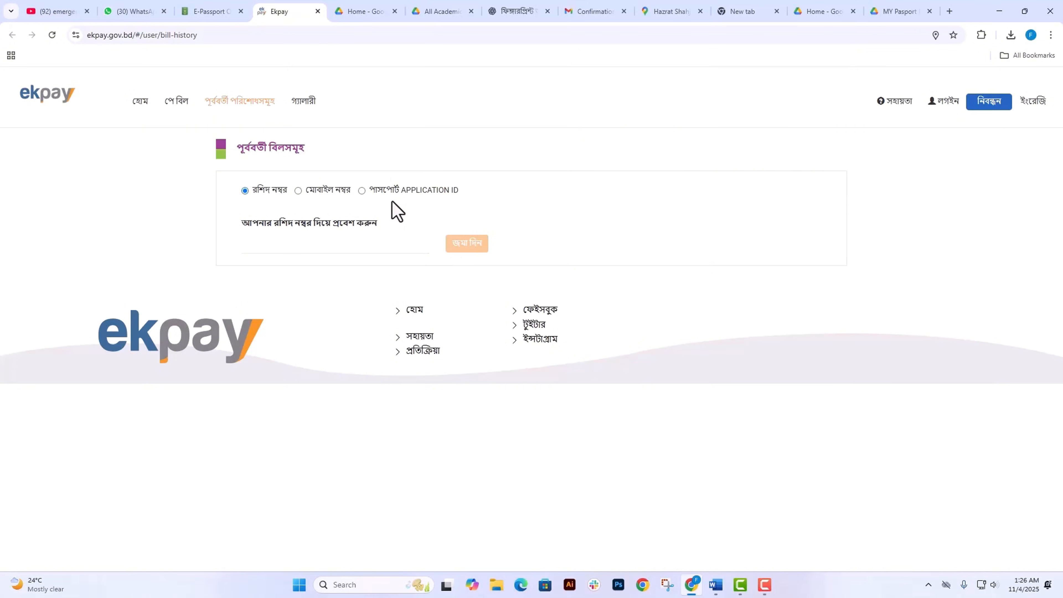
# Look up the pasted passport application ID to show the 8060 Success receipt
pyautogui.click(362, 191)
pyautogui.click(253, 243)
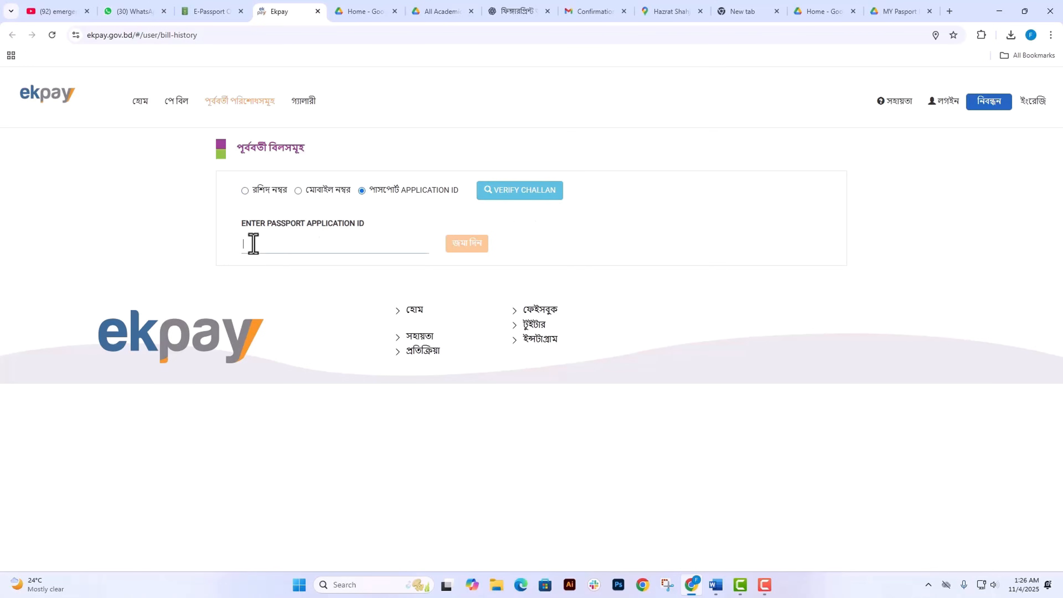
pyautogui.hotkey('ctrl', 'v')
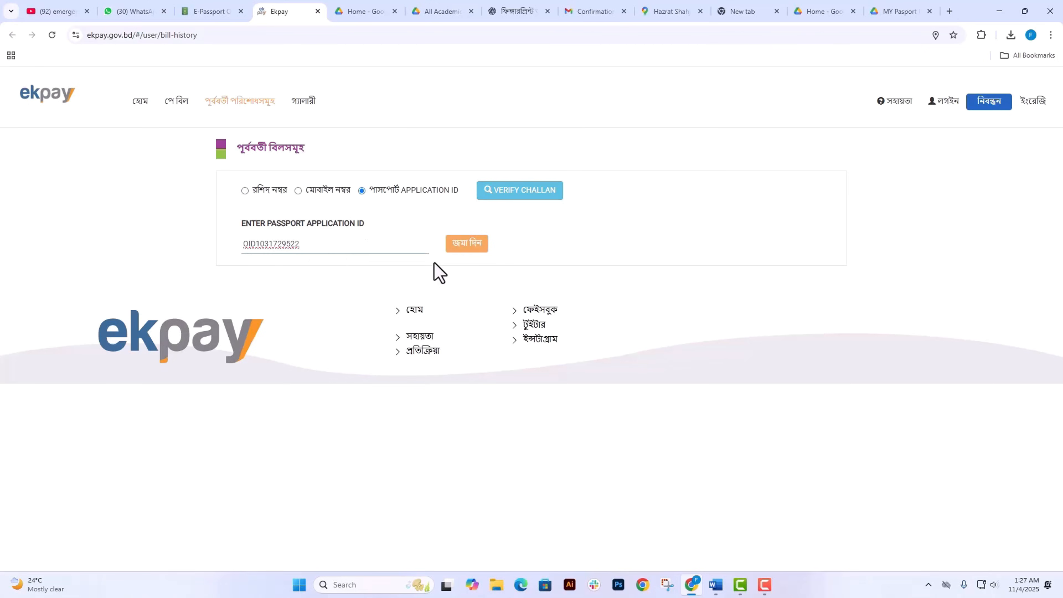
pyautogui.click(466, 246)
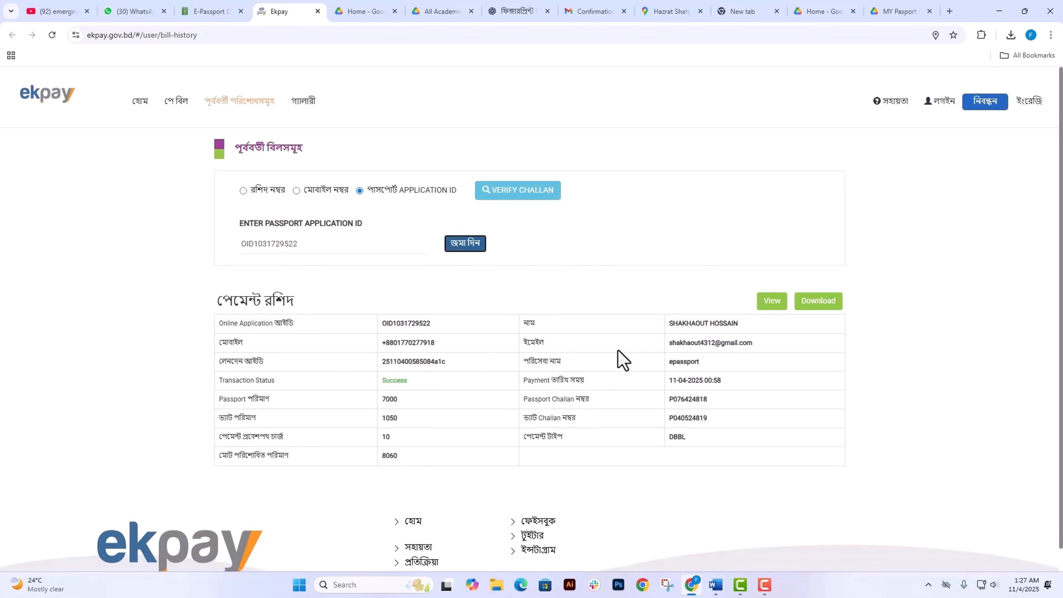
pyautogui.scroll(-1, 644, 360)
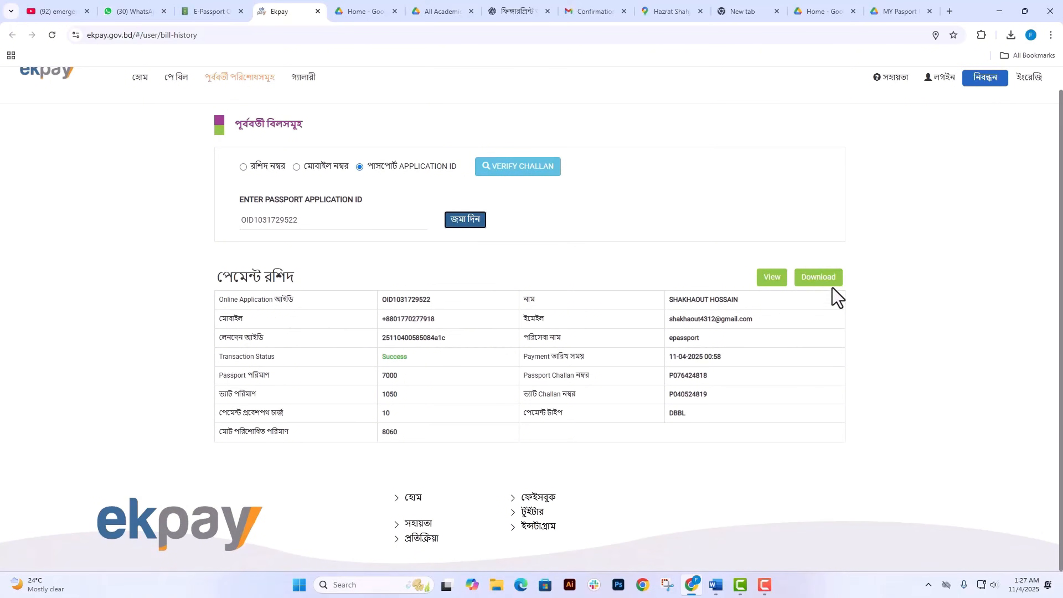
# Download the ekpay Bill Payment Receipt as a PDF, open it, and scroll to its end
pyautogui.click(817, 281)
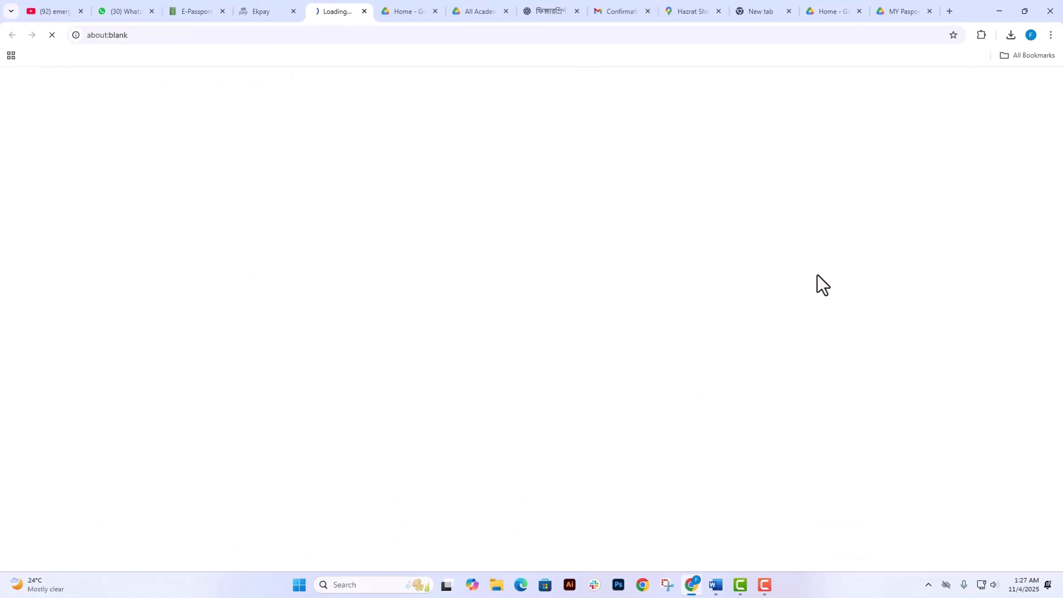
pyautogui.click(904, 71)
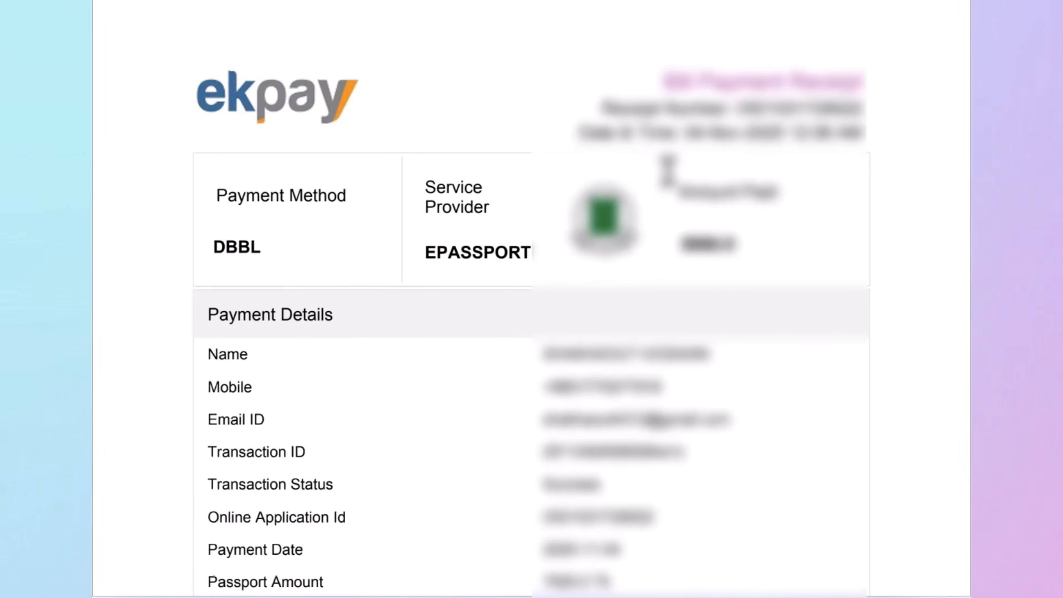
pyautogui.scroll(-8, 667, 171)
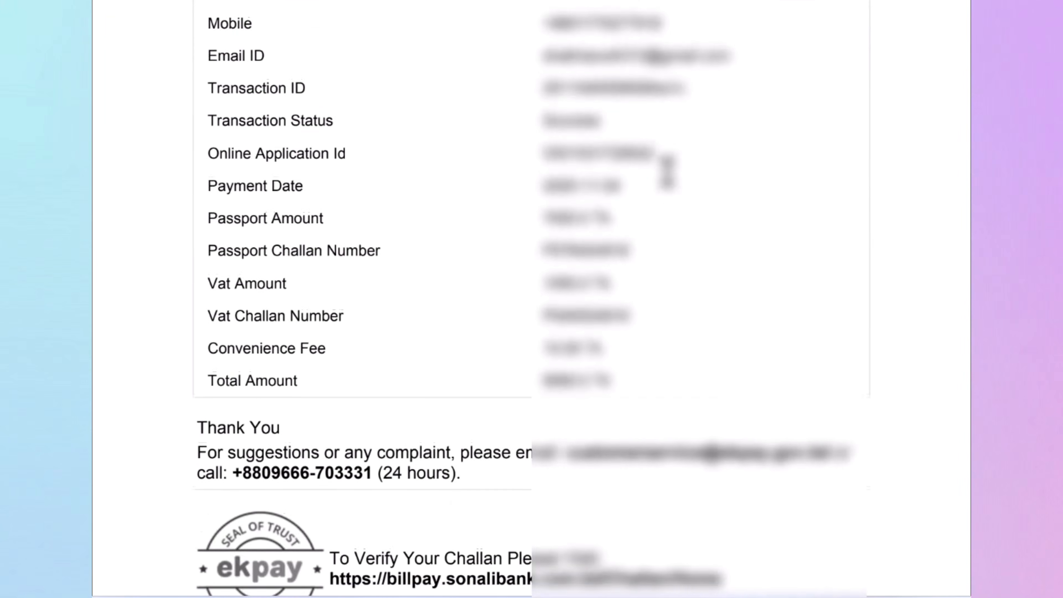
pyautogui.scroll(-6, 667, 171)
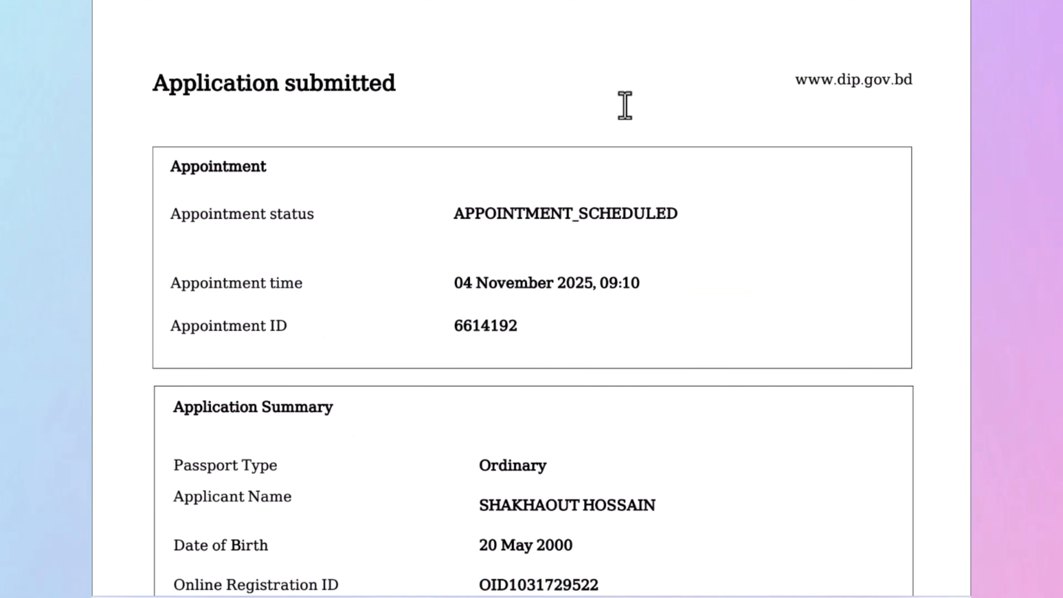
# Scroll through pages 1 to 3 of the application form PDF, from application details to later sections
pyautogui.scroll(-2, 624, 105)
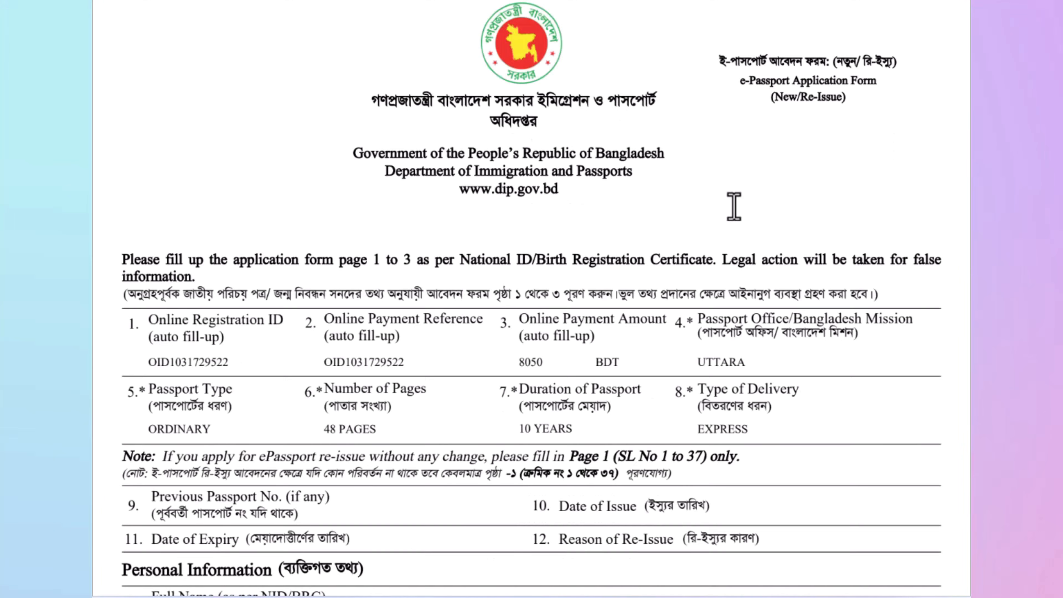
pyautogui.scroll(-4, 731, 206)
pyautogui.scroll(-10, 733, 206)
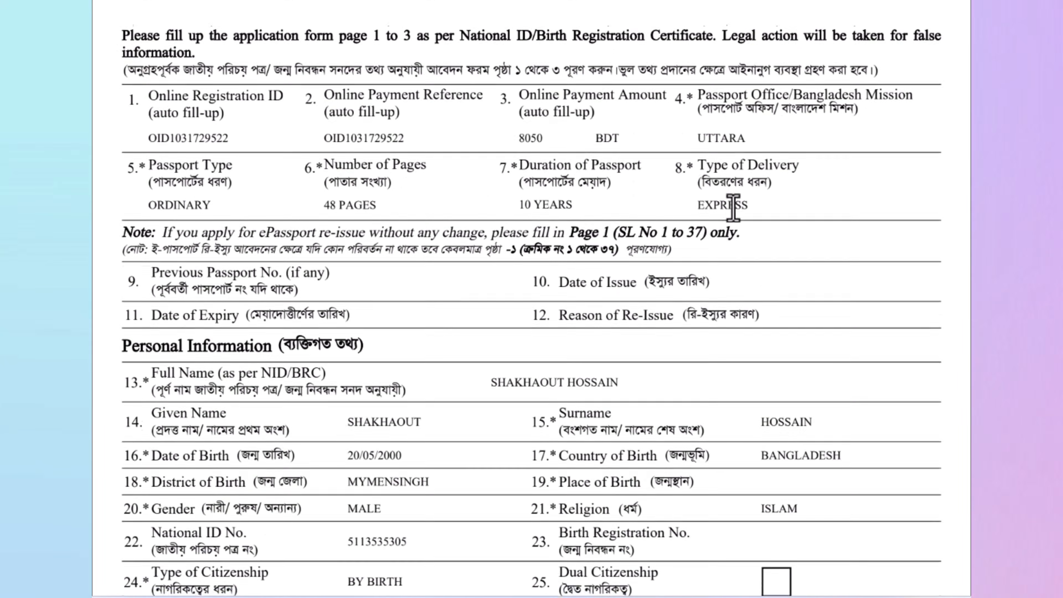
pyautogui.scroll(-10, 733, 210)
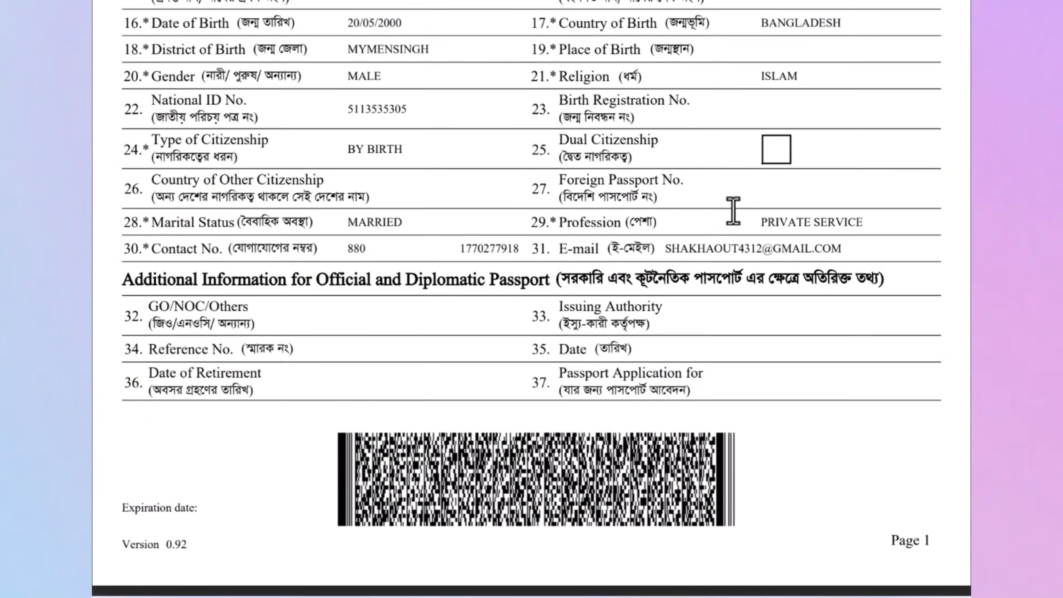
pyautogui.scroll(-10, 733, 210)
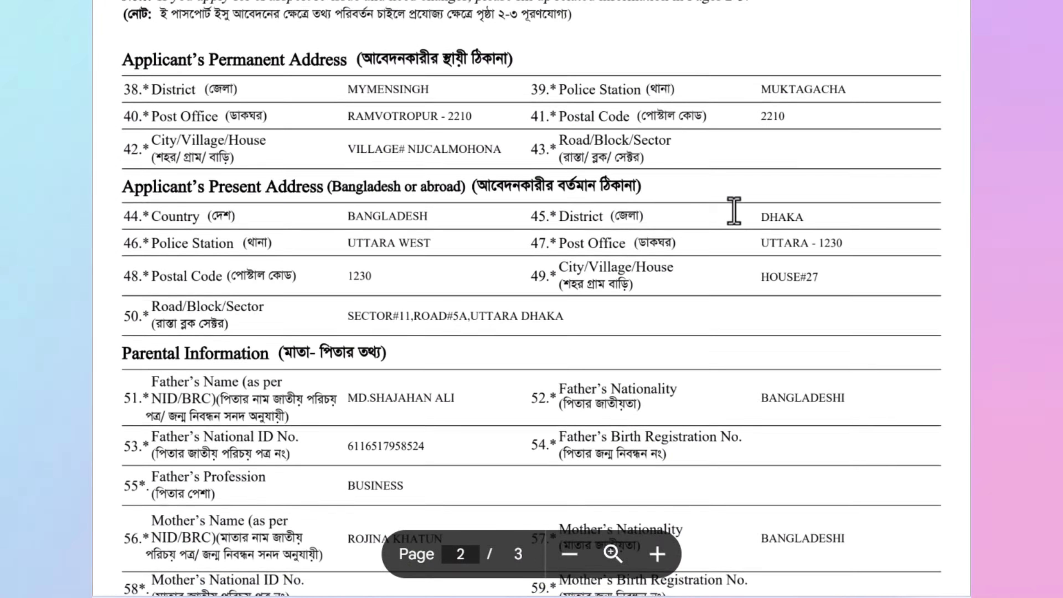
pyautogui.scroll(-10, 735, 213)
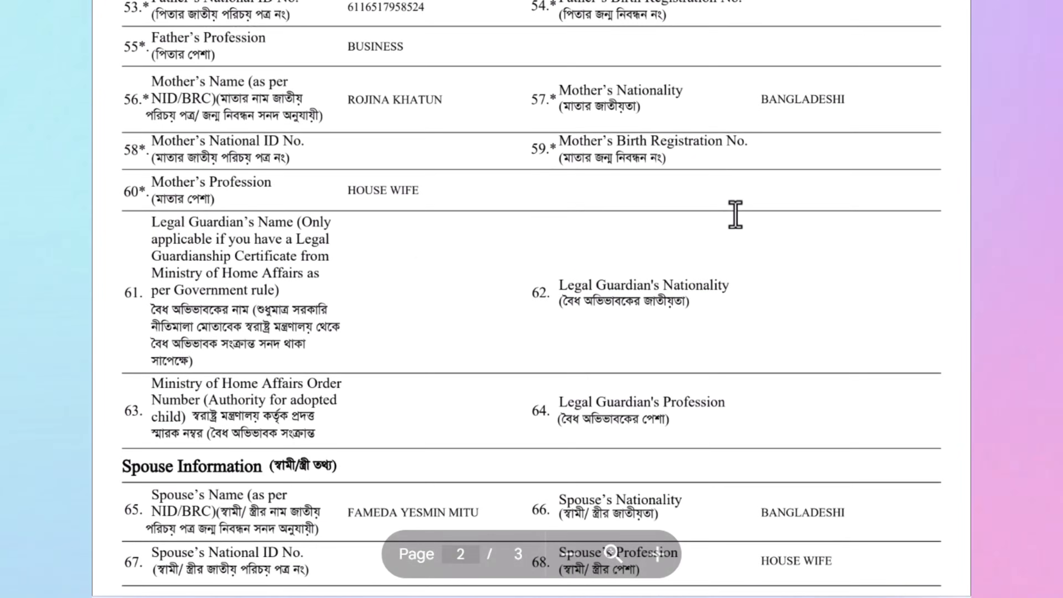
pyautogui.scroll(-10, 735, 216)
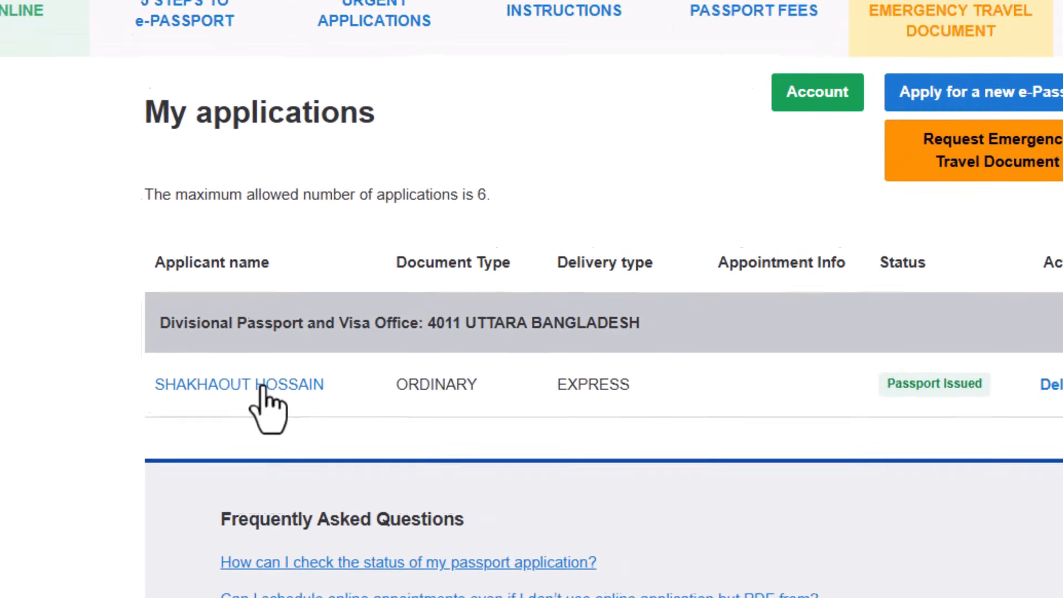
# Open the Ordinary Express application's Application Summary from My applications and print it to PDF
pyautogui.click(297, 344)
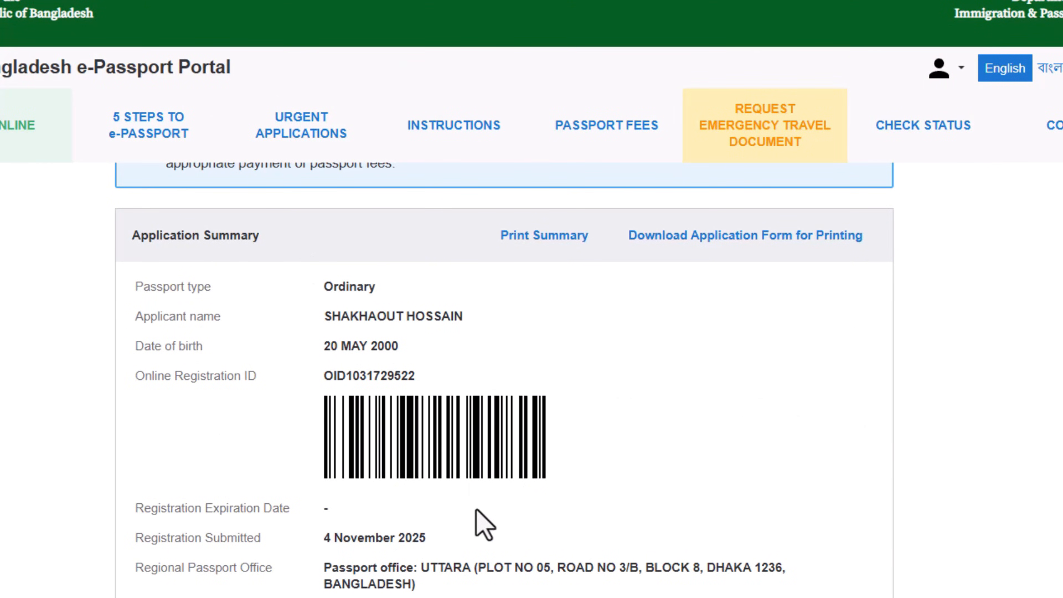
pyautogui.click(528, 236)
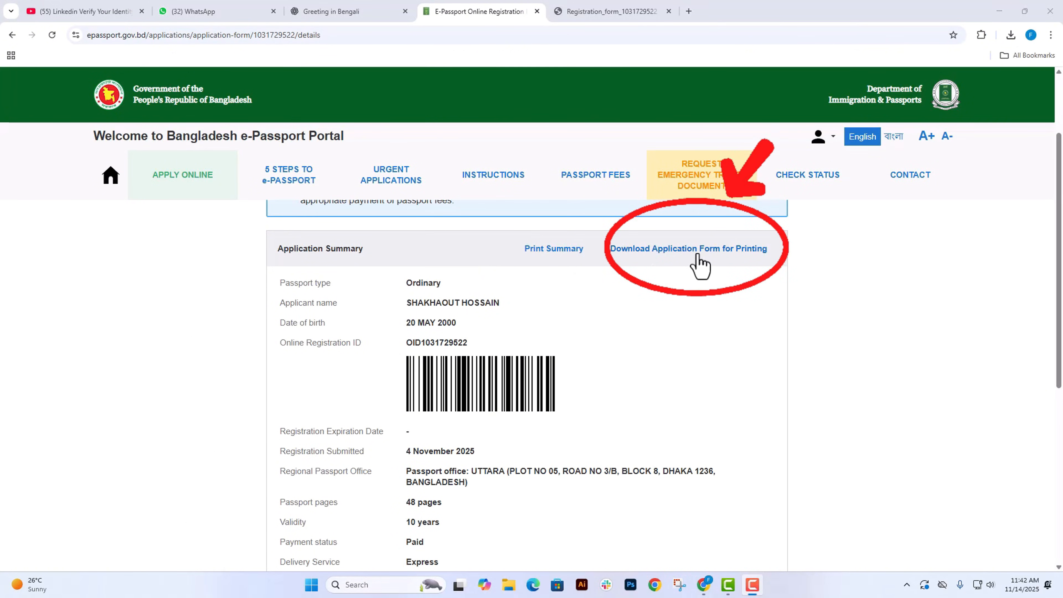
# Download the application form for printing and open the three-page PDF in a new tab
pyautogui.click(655, 253)
pyautogui.click(896, 69)
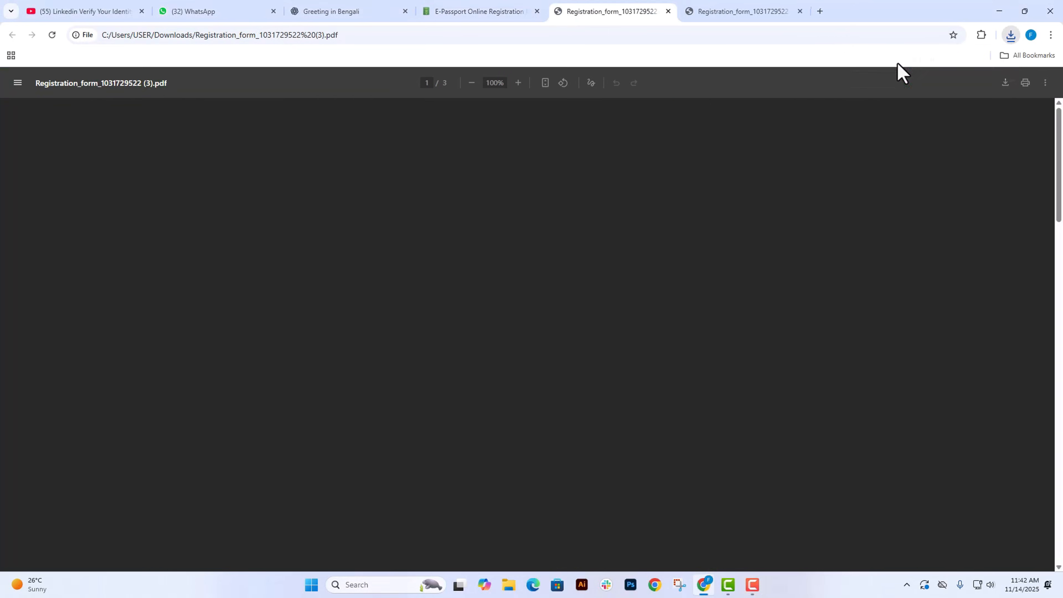